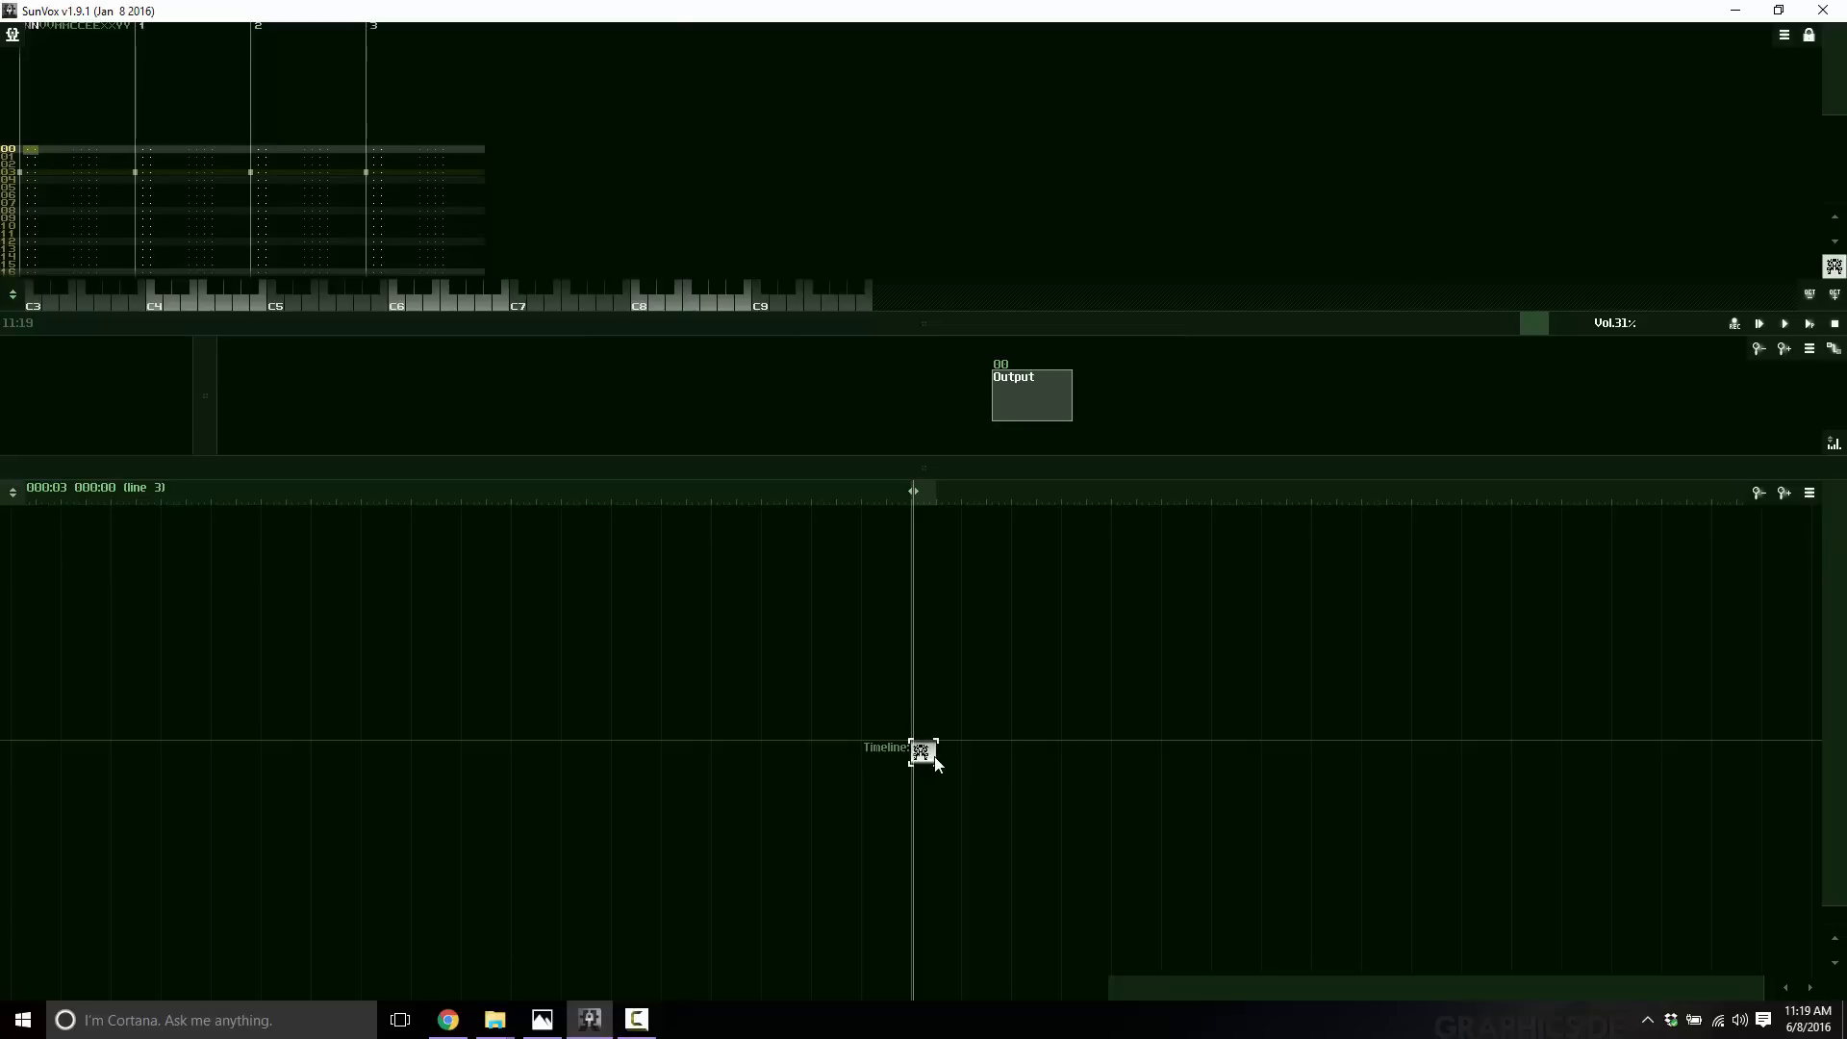
Delete the existing pattern from the timeline.
right_click(1052, 740)
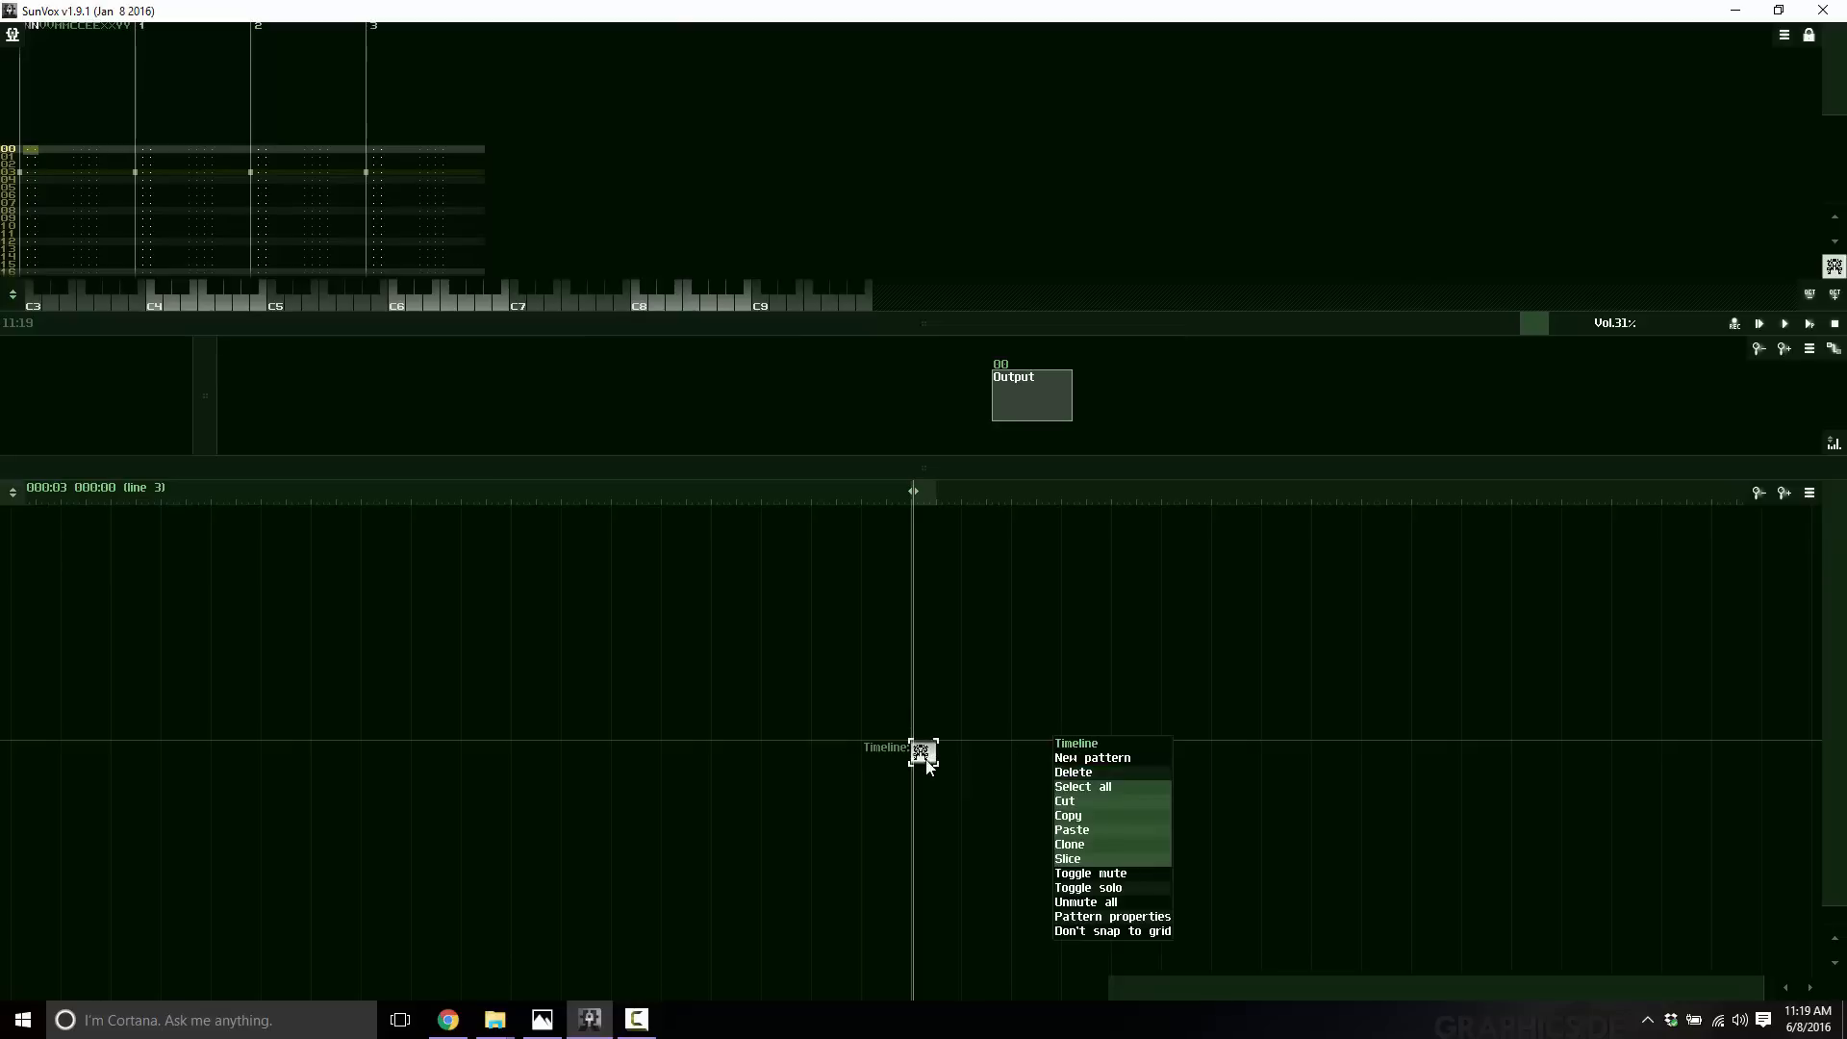
left_click(921, 754)
key("Delete")
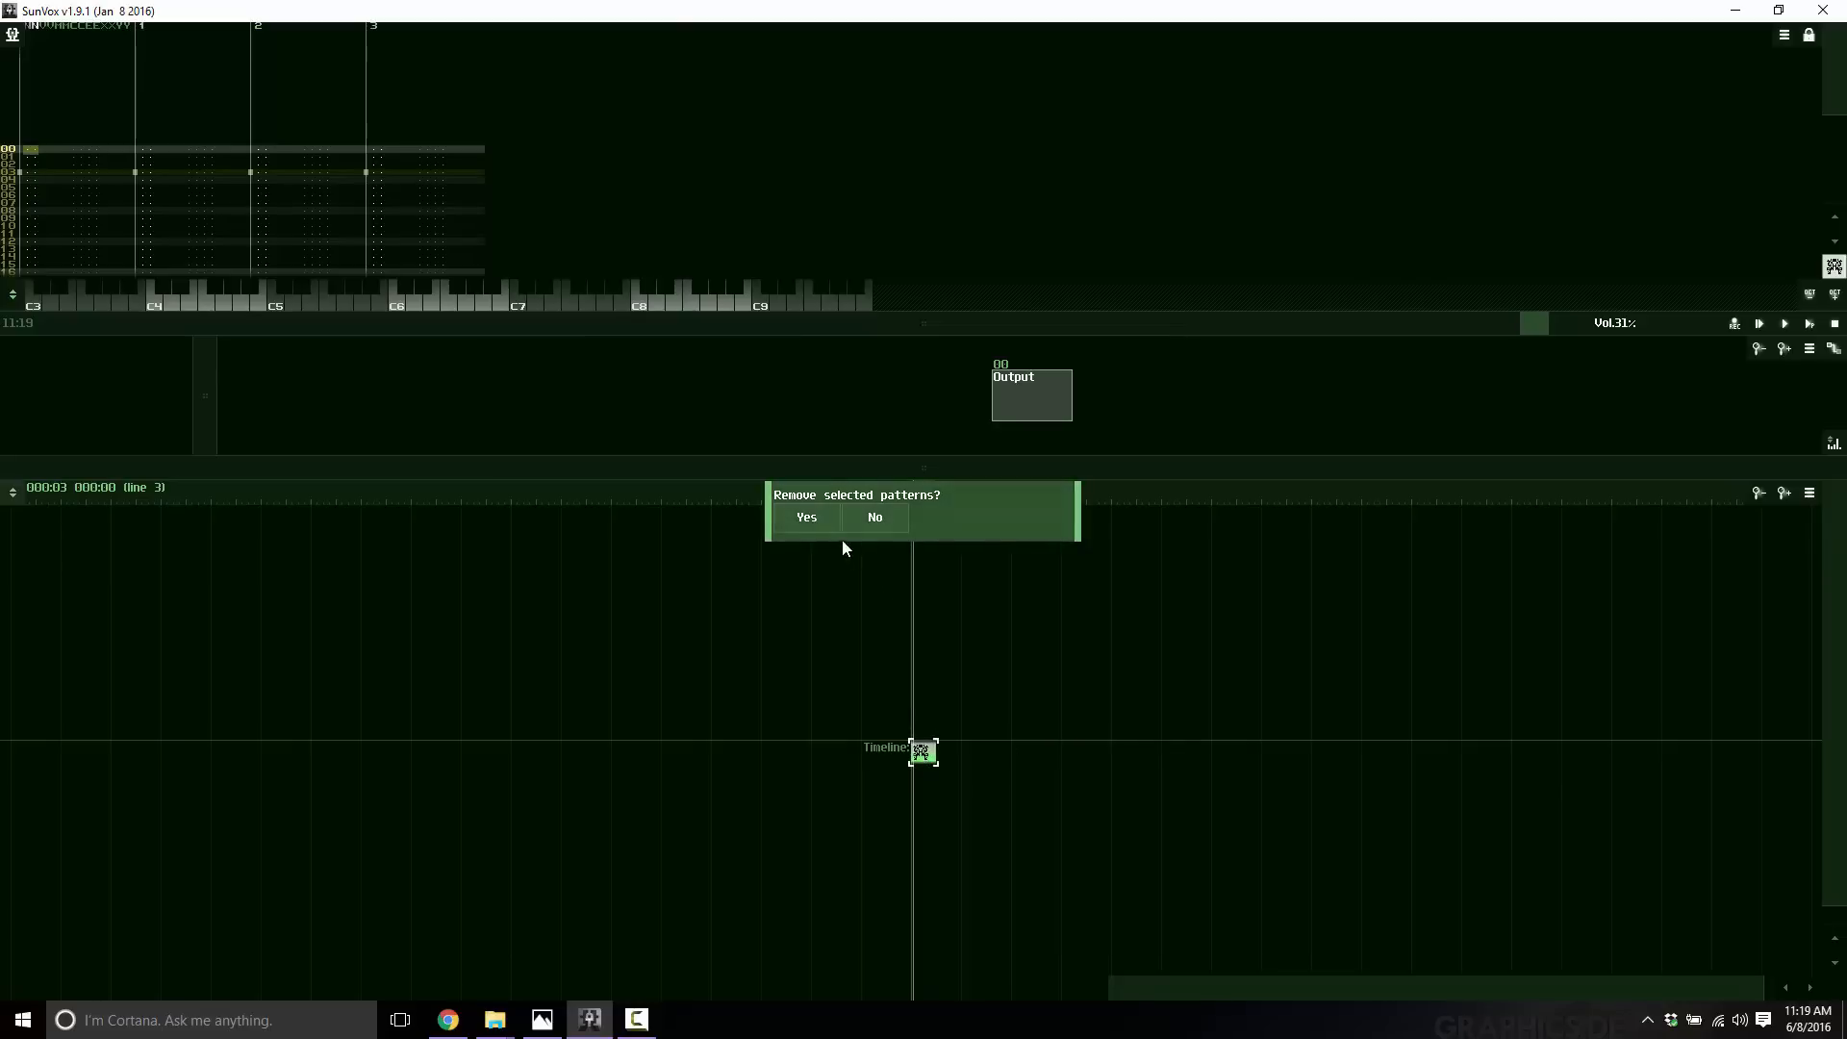
left_click(814, 518)
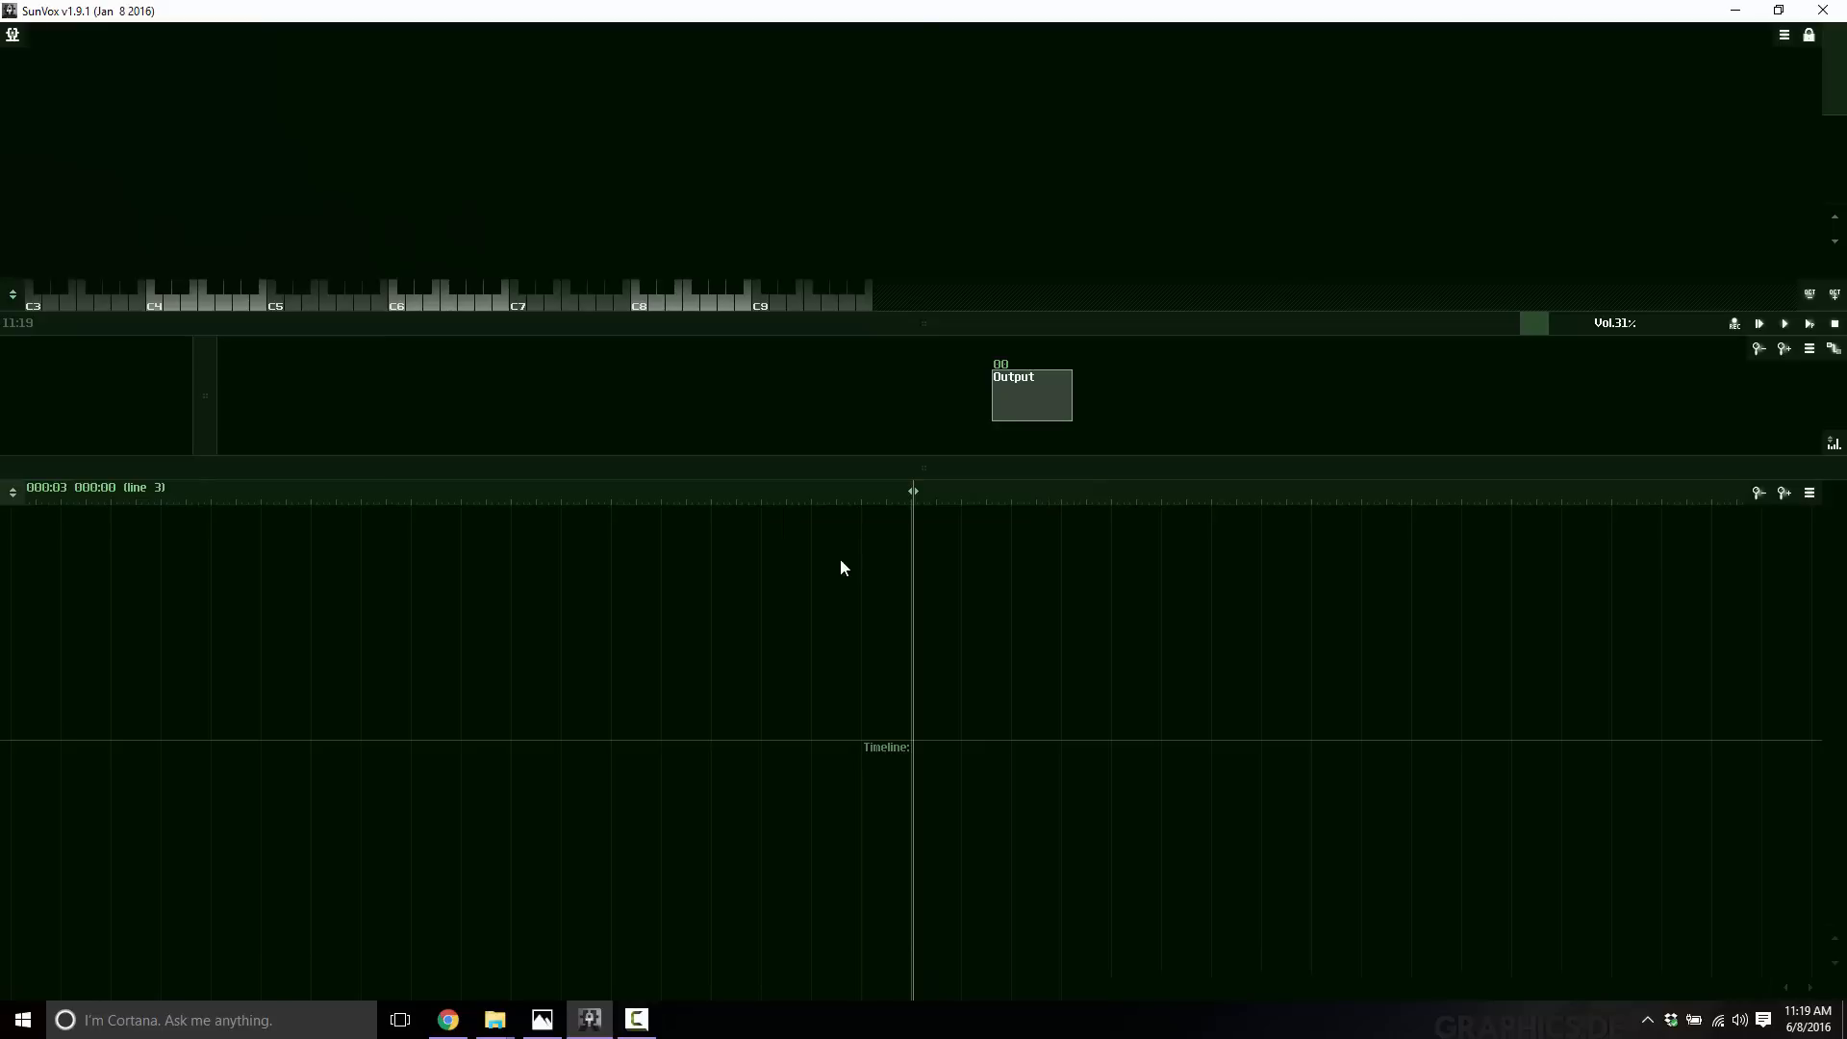
Create a new empty pattern on the timeline.
right_click(992, 710)
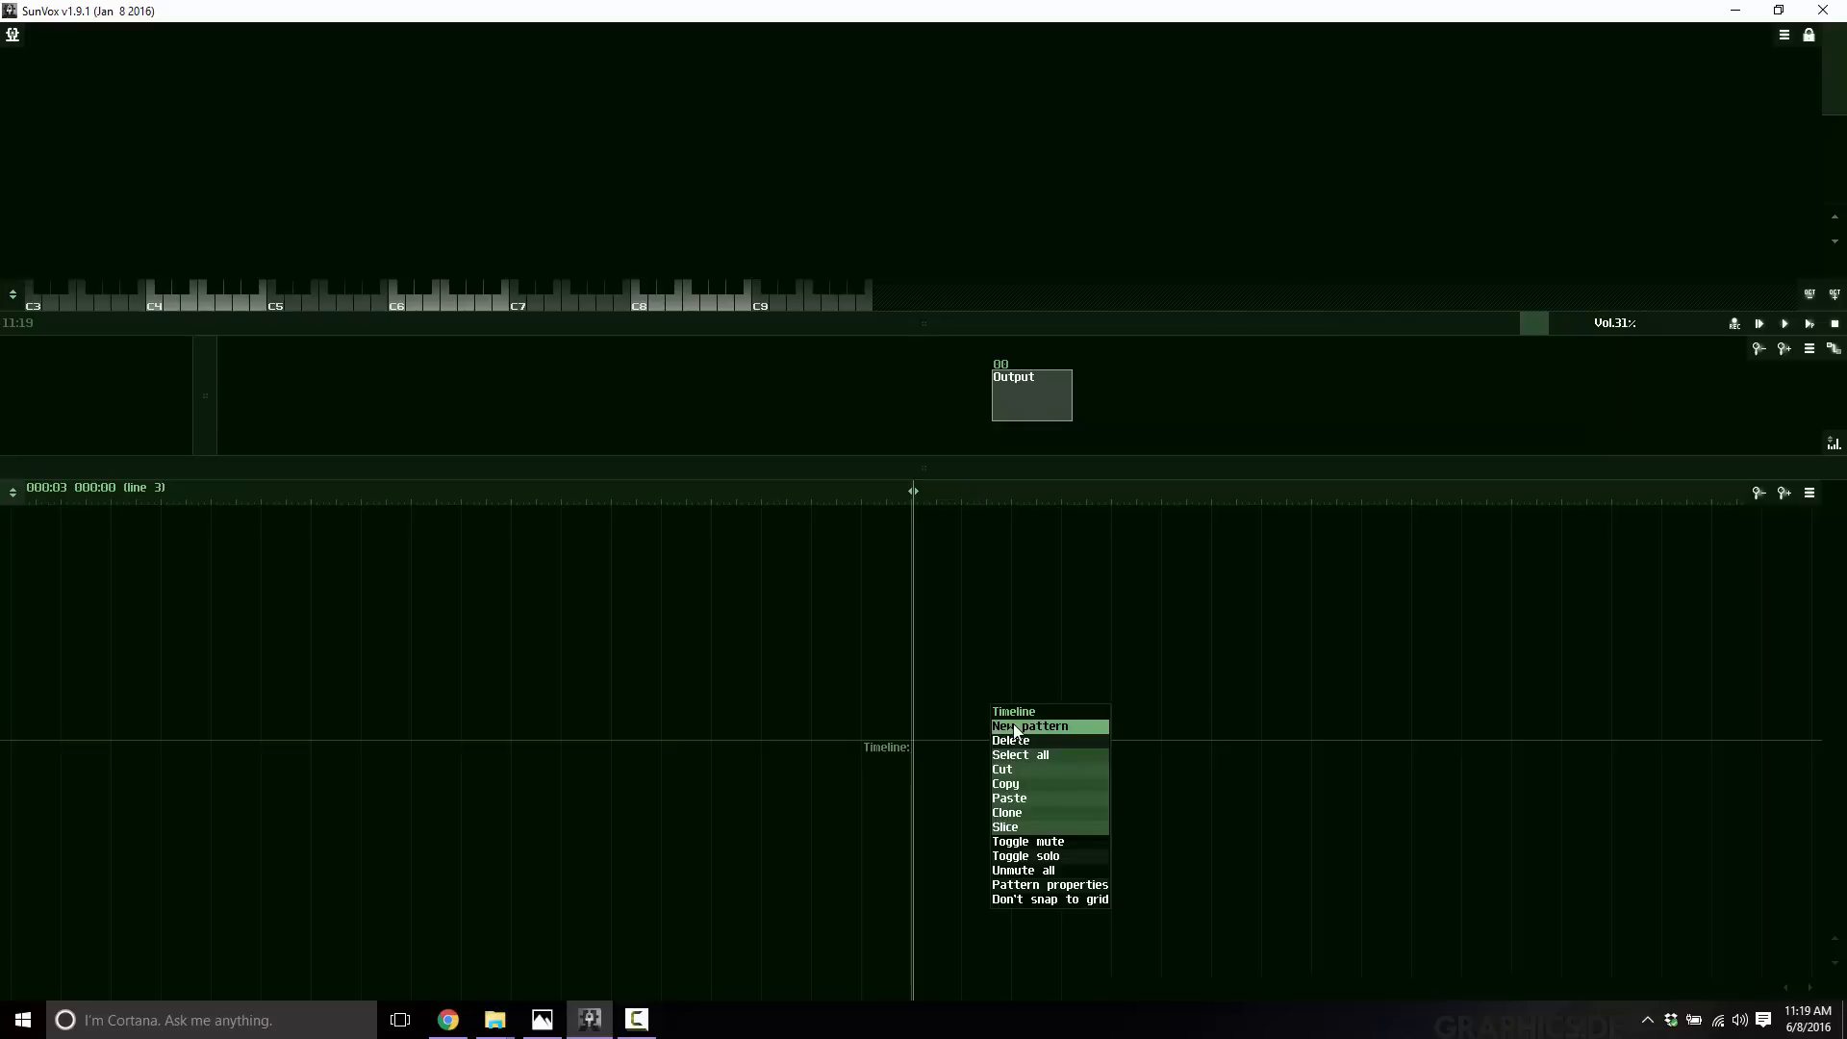
left_click(985, 651)
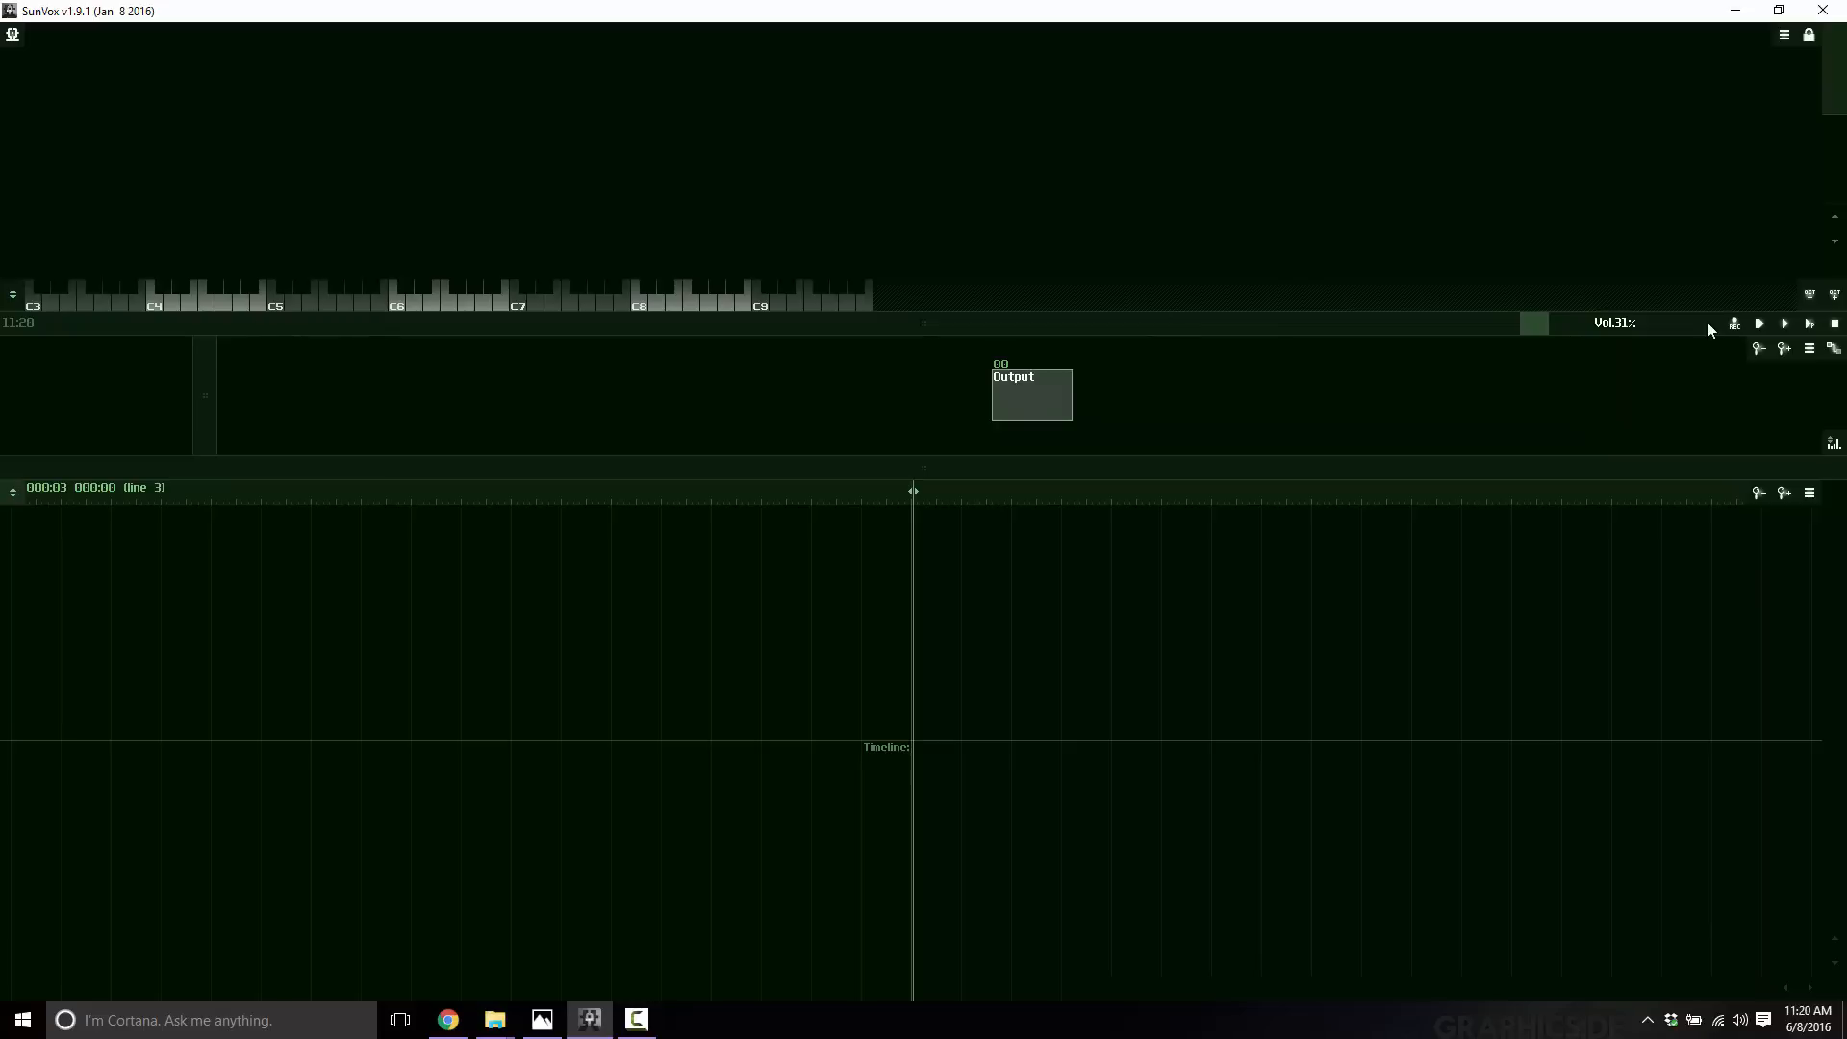
left_click(1736, 323)
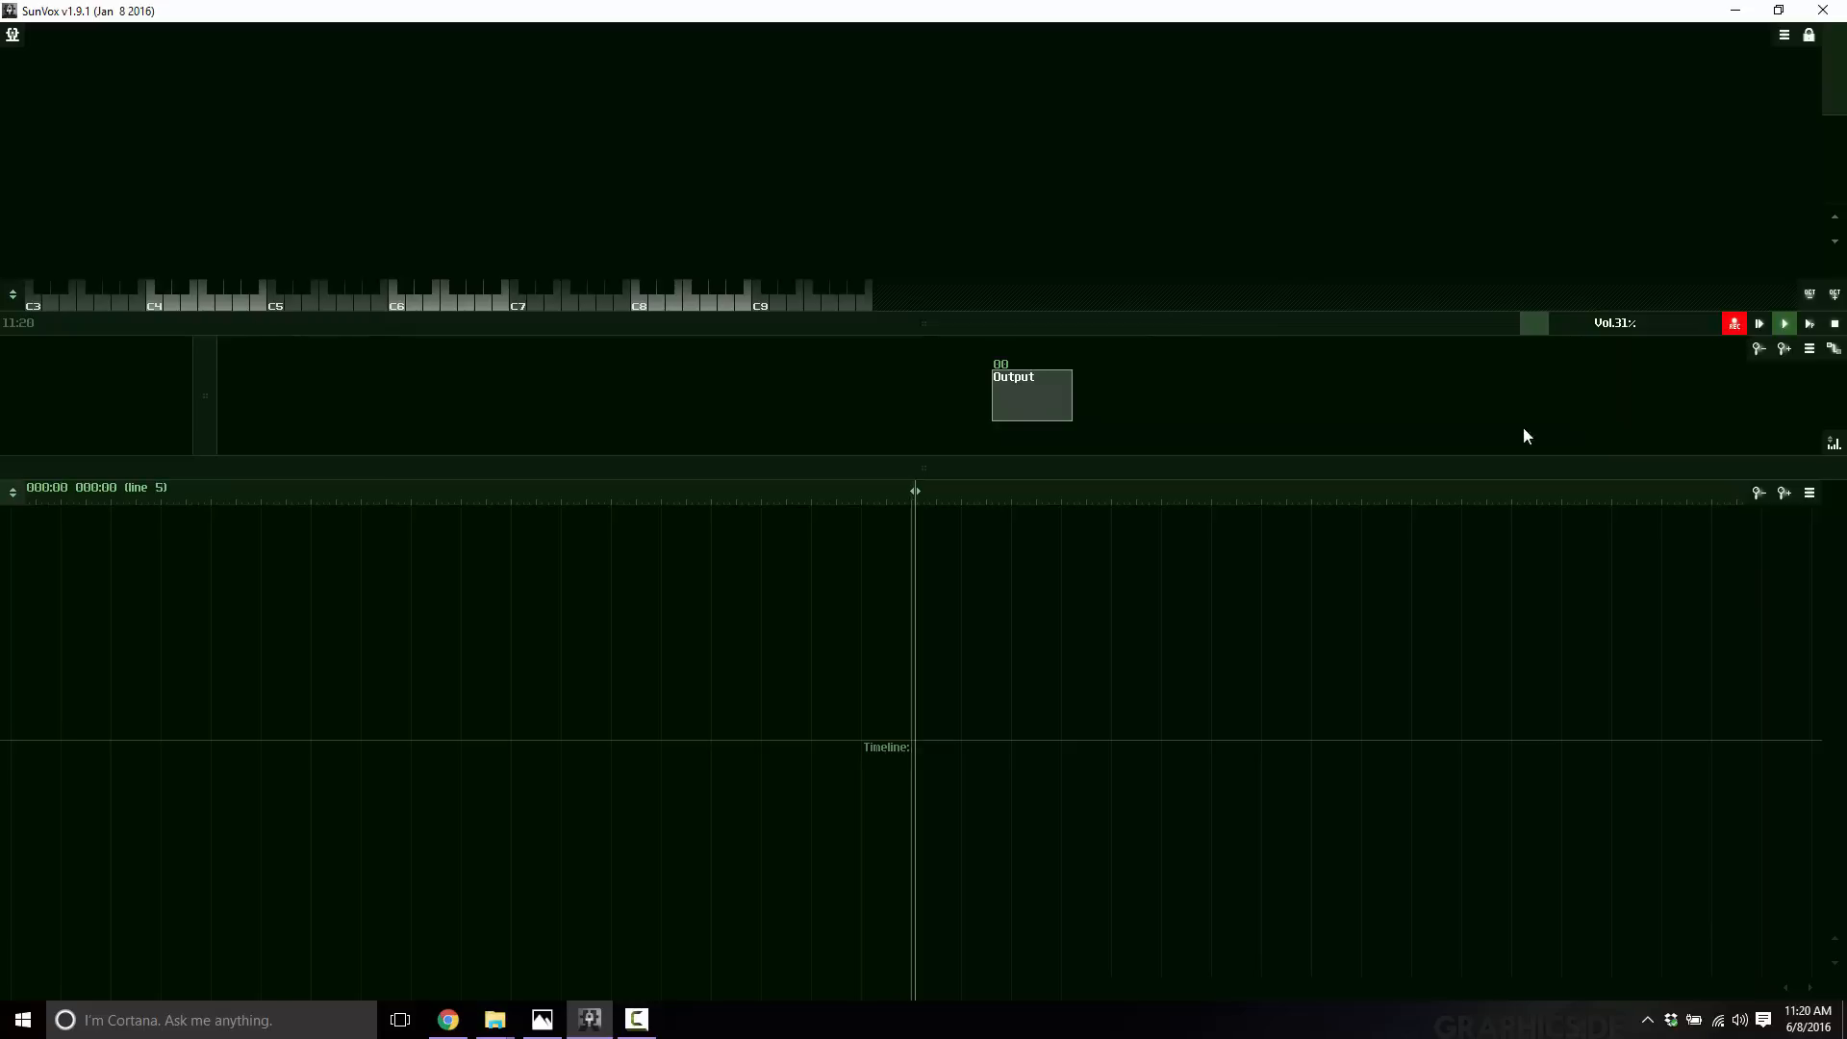
right_click(910, 704)
left_click(943, 731)
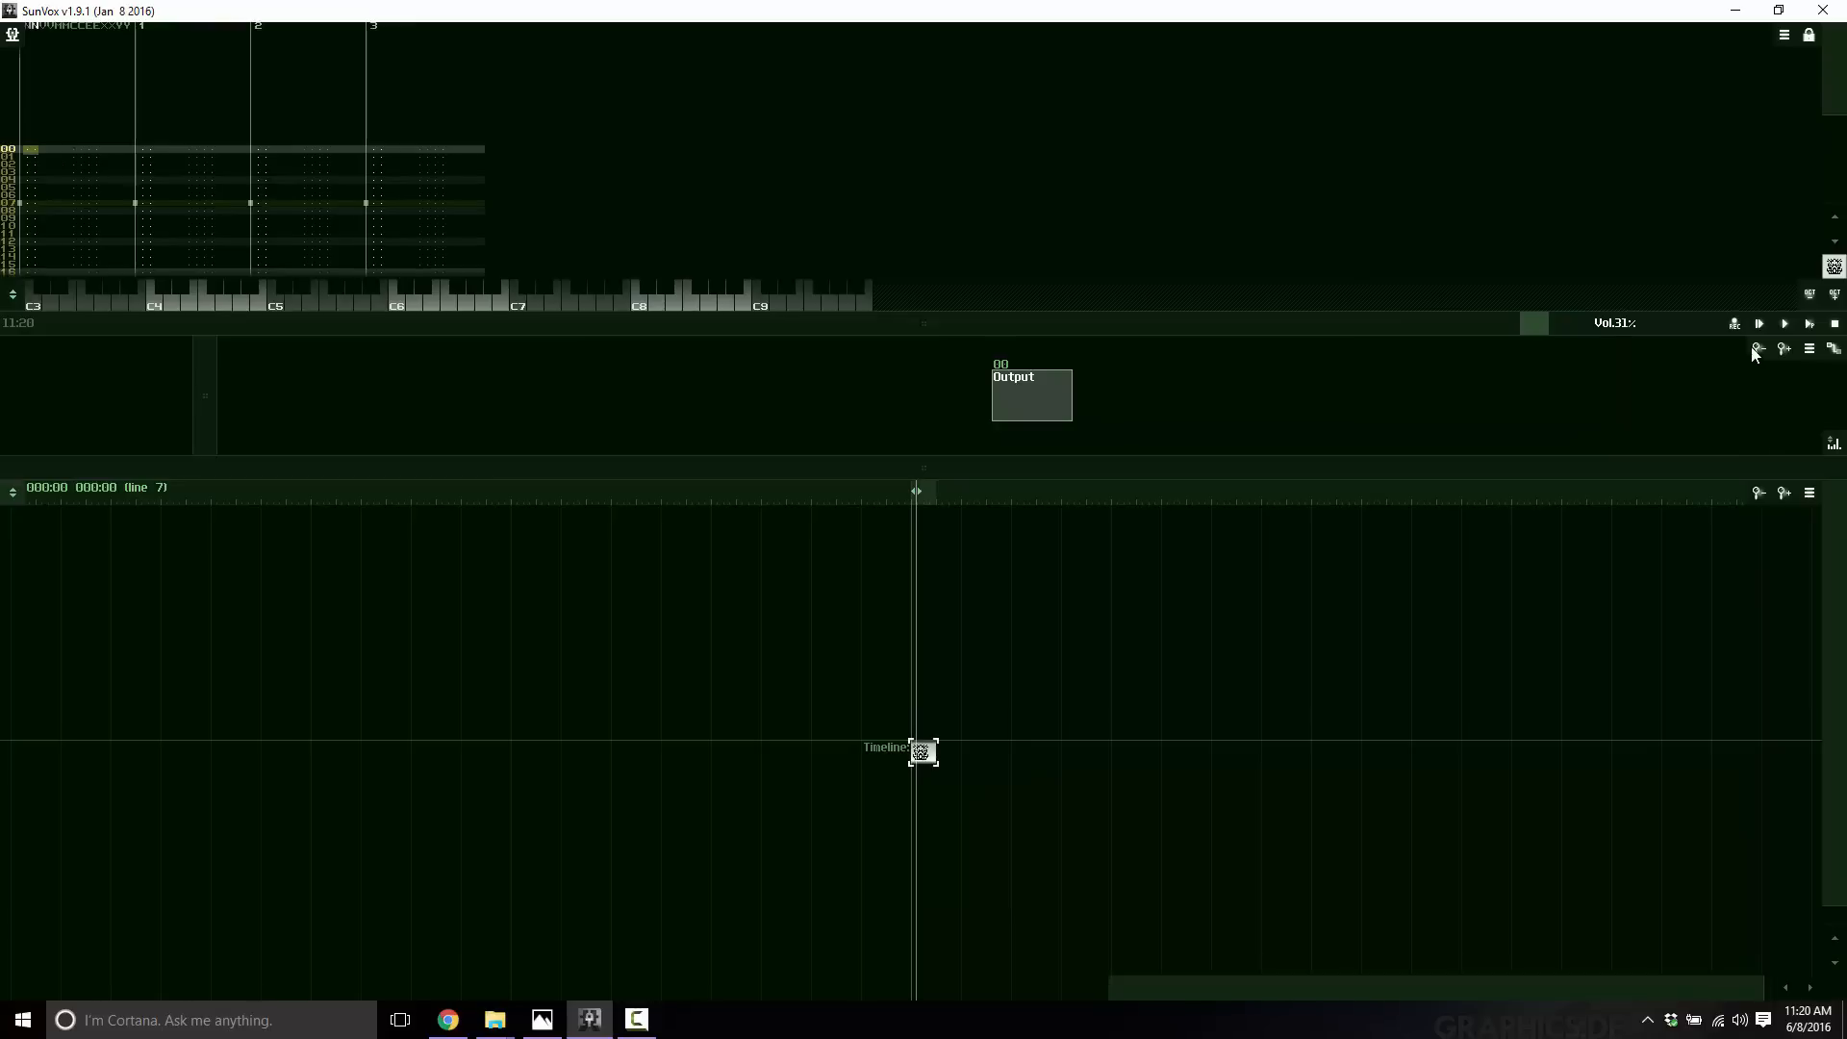
left_click(1734, 323)
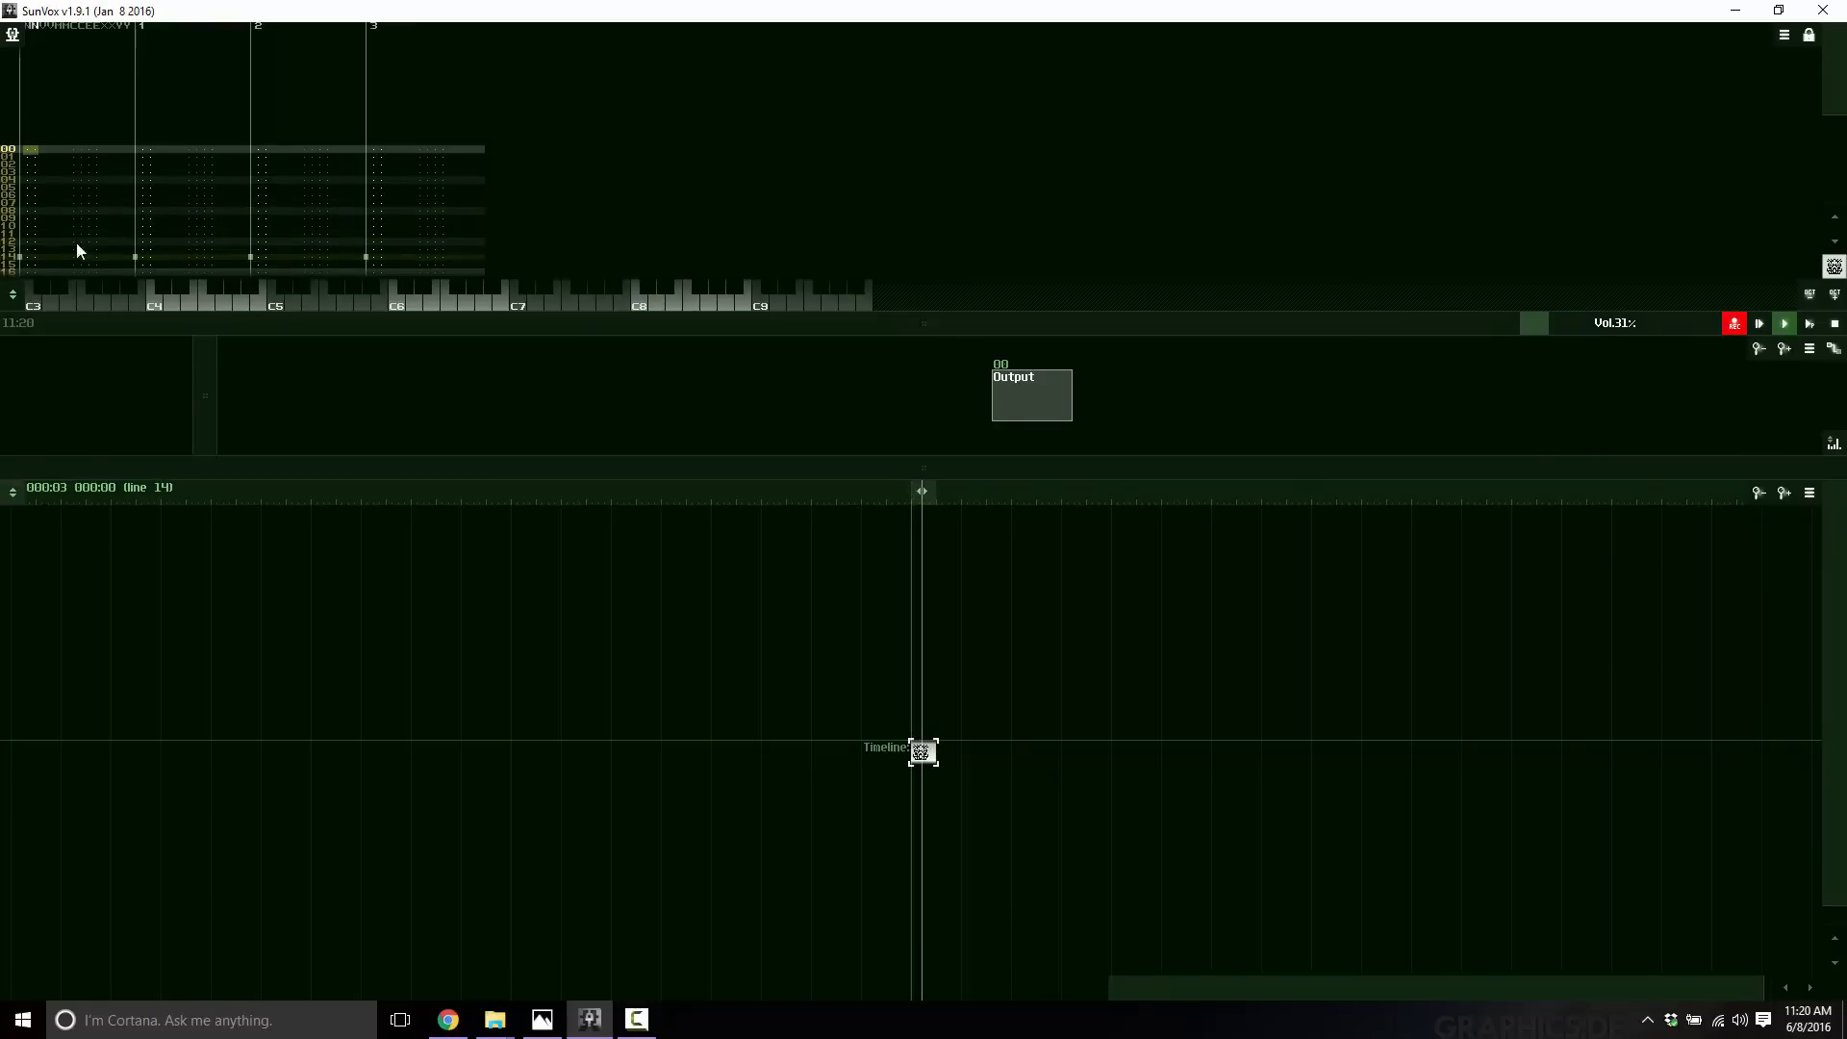
left_click(1735, 324)
scroll(288, 250, "down", 6)
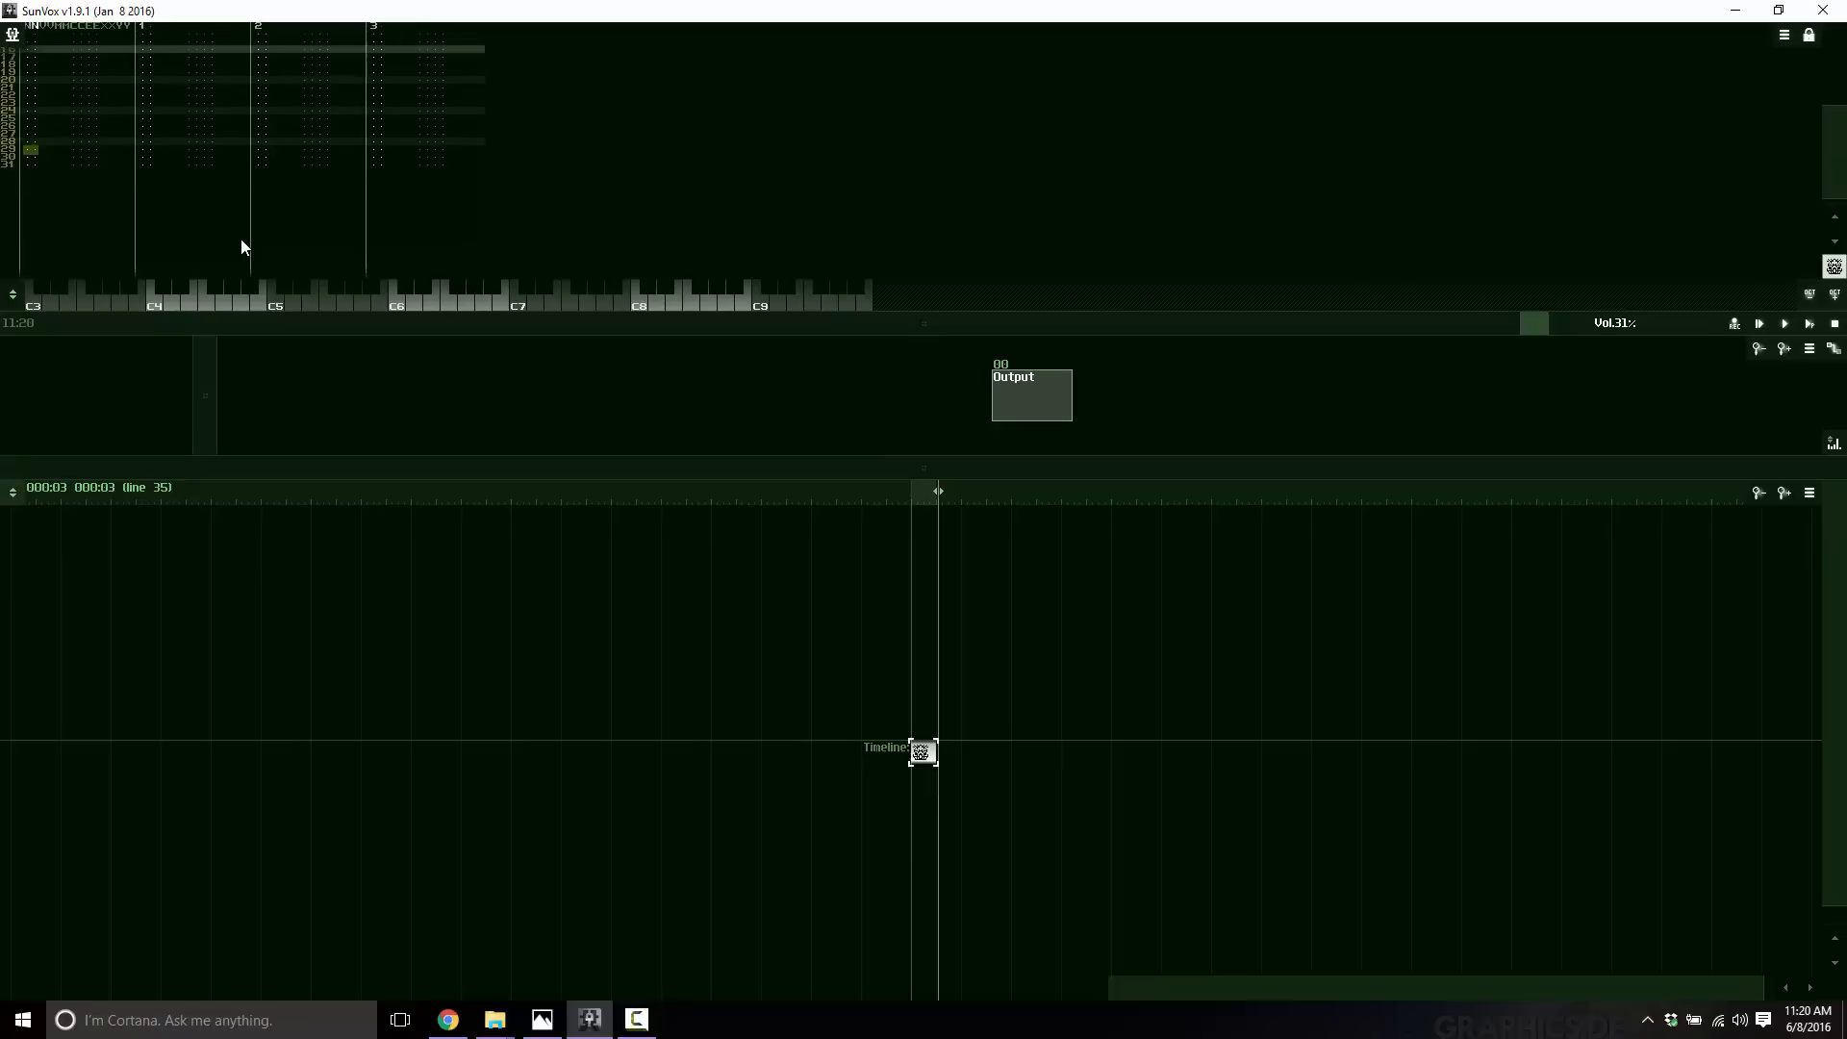
scroll(137, 157, "up", 5)
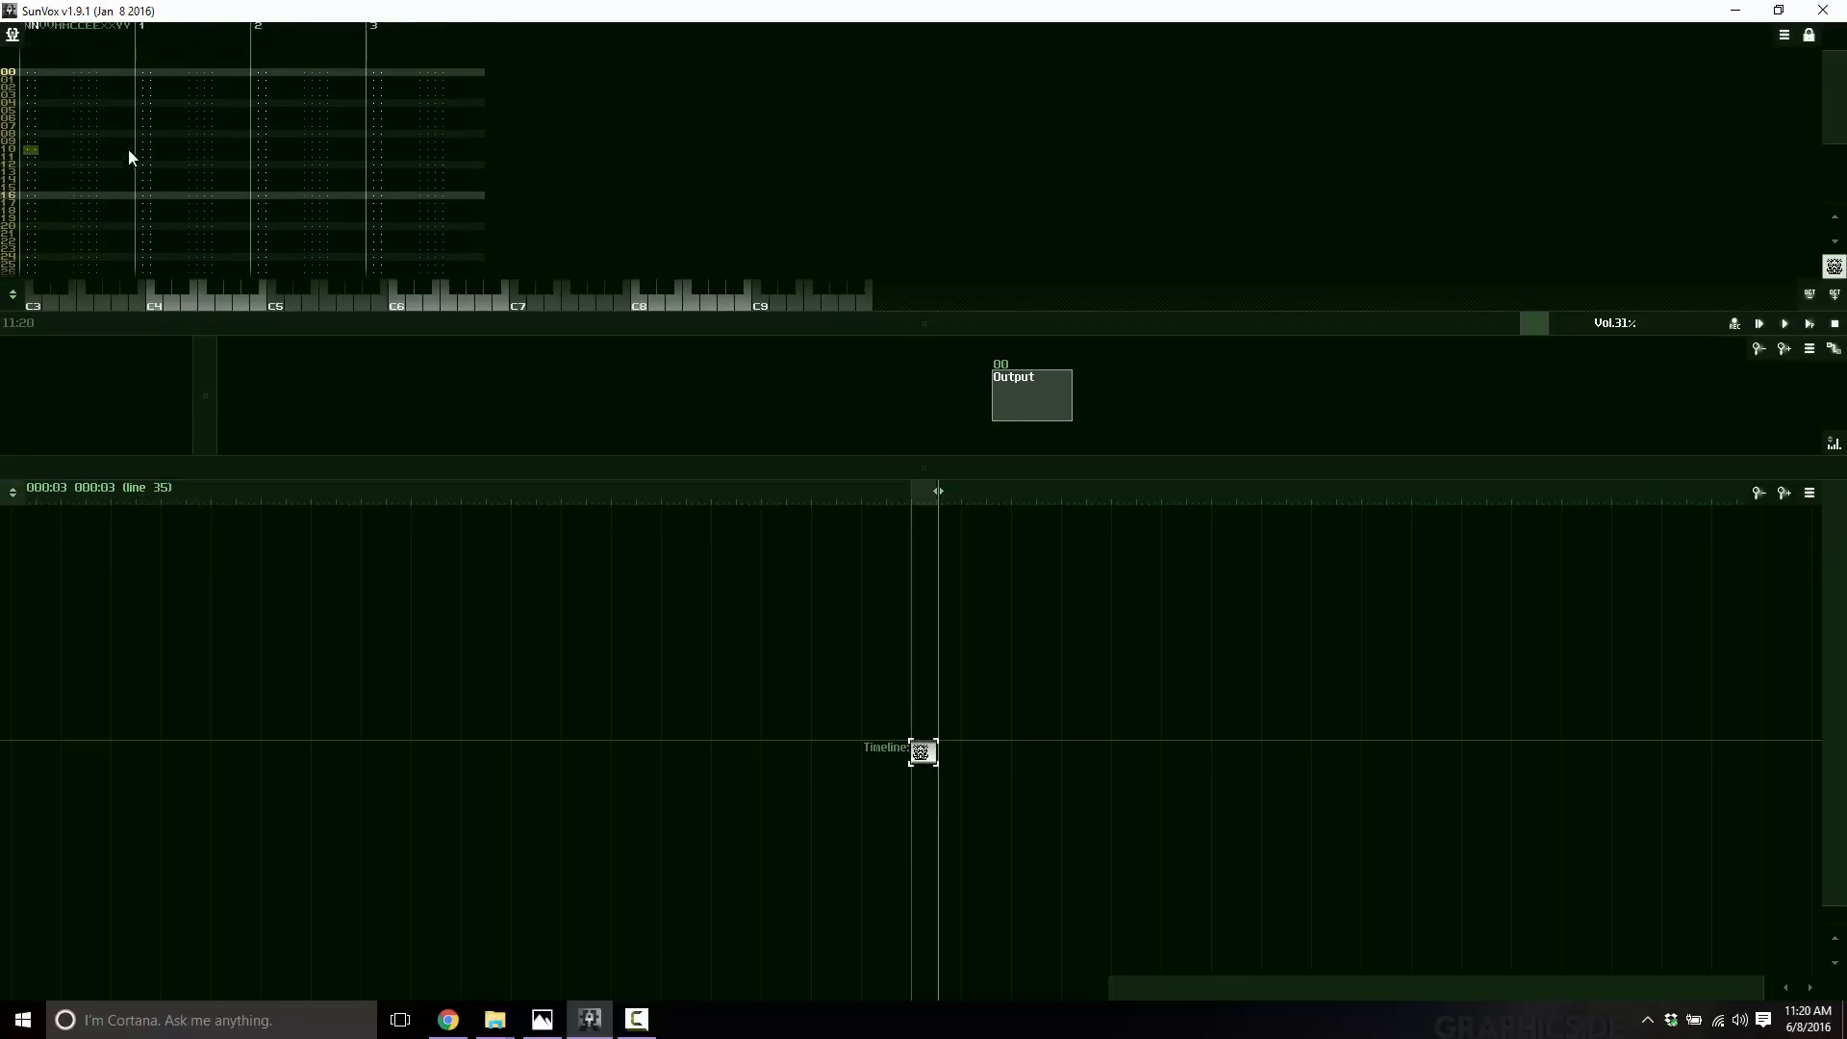
right_click(55, 114)
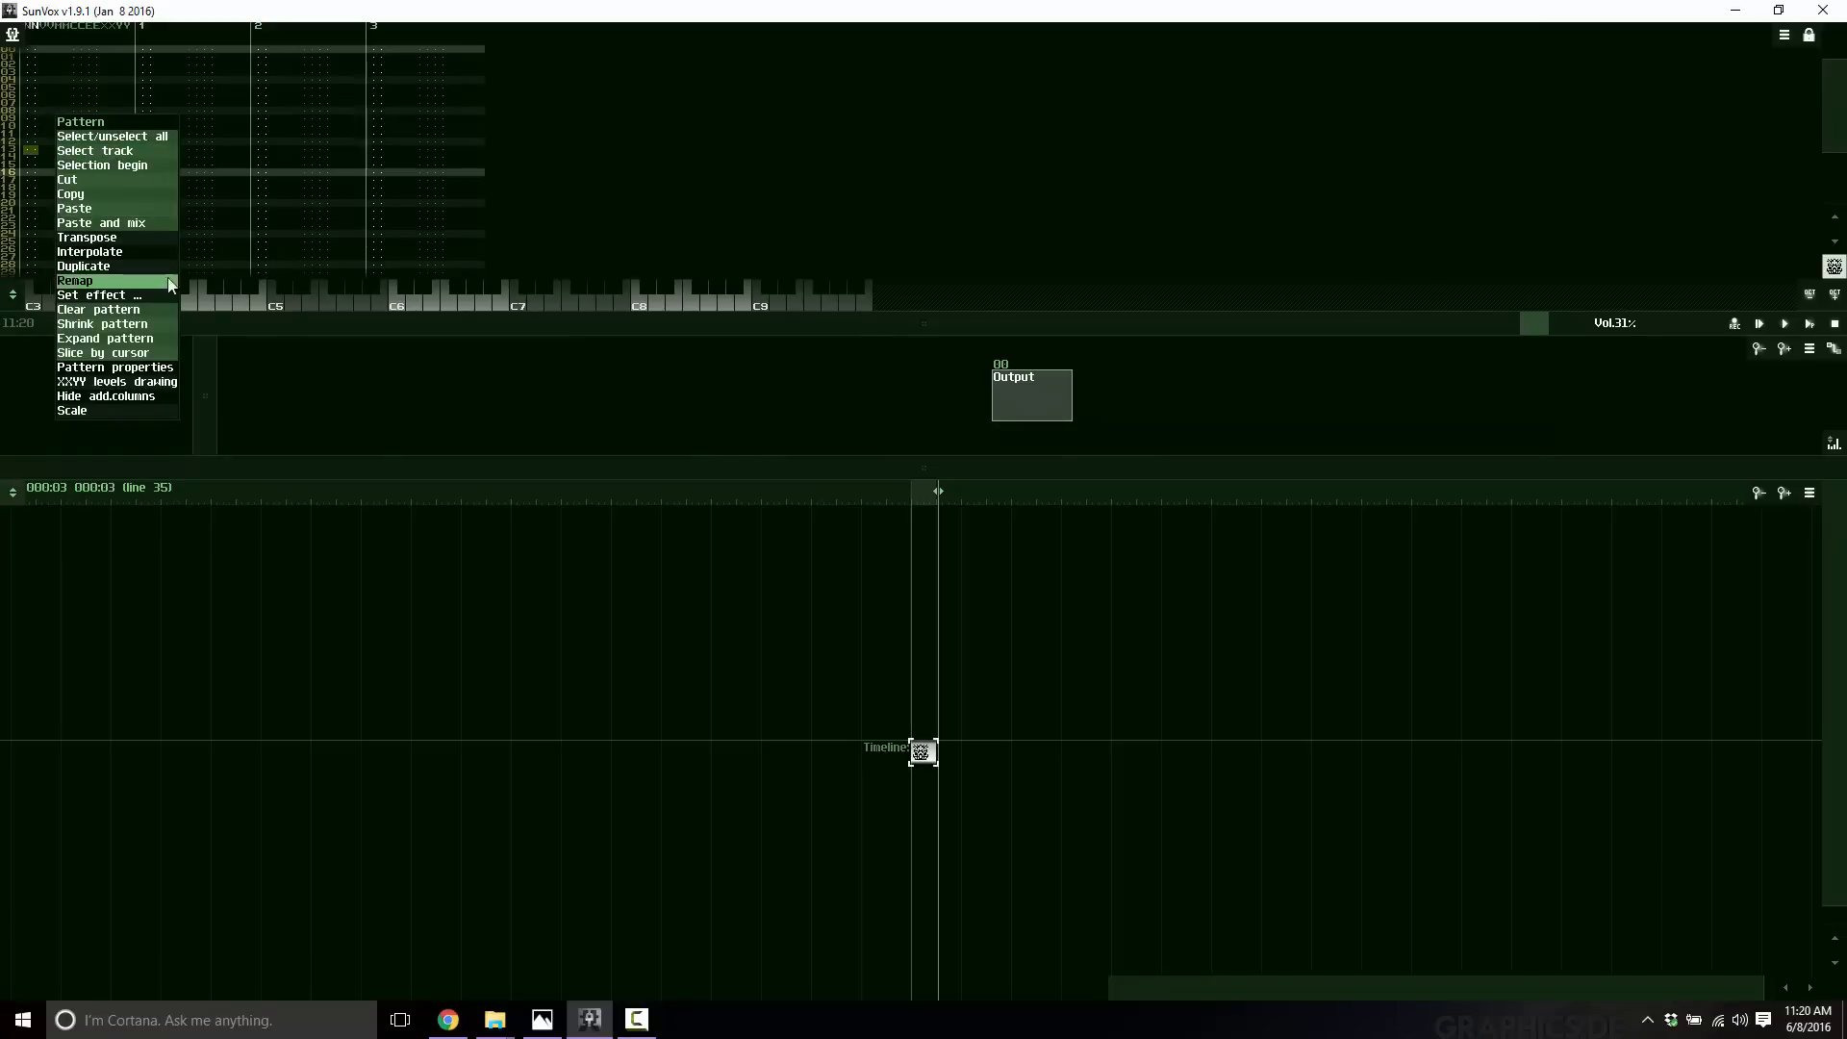
left_click(833, 183)
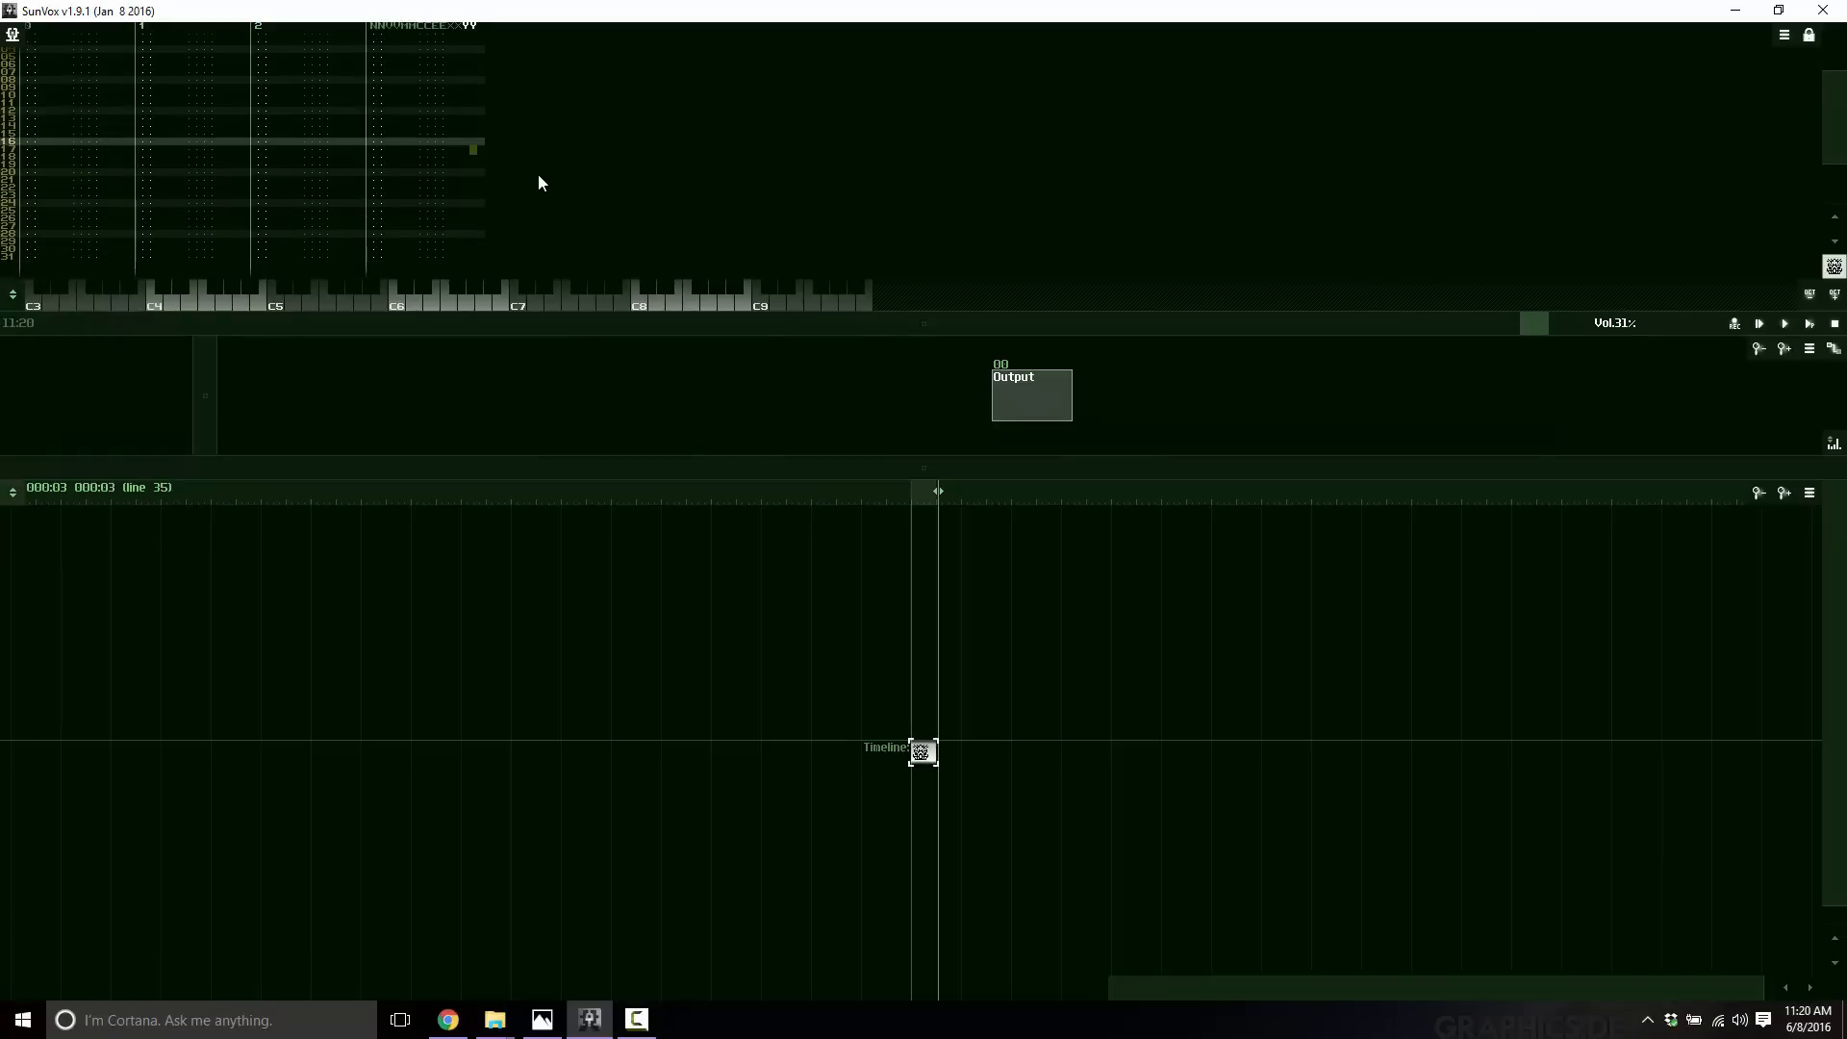
scroll(160, 182, "up", 9)
scroll(113, 177, "down", 13)
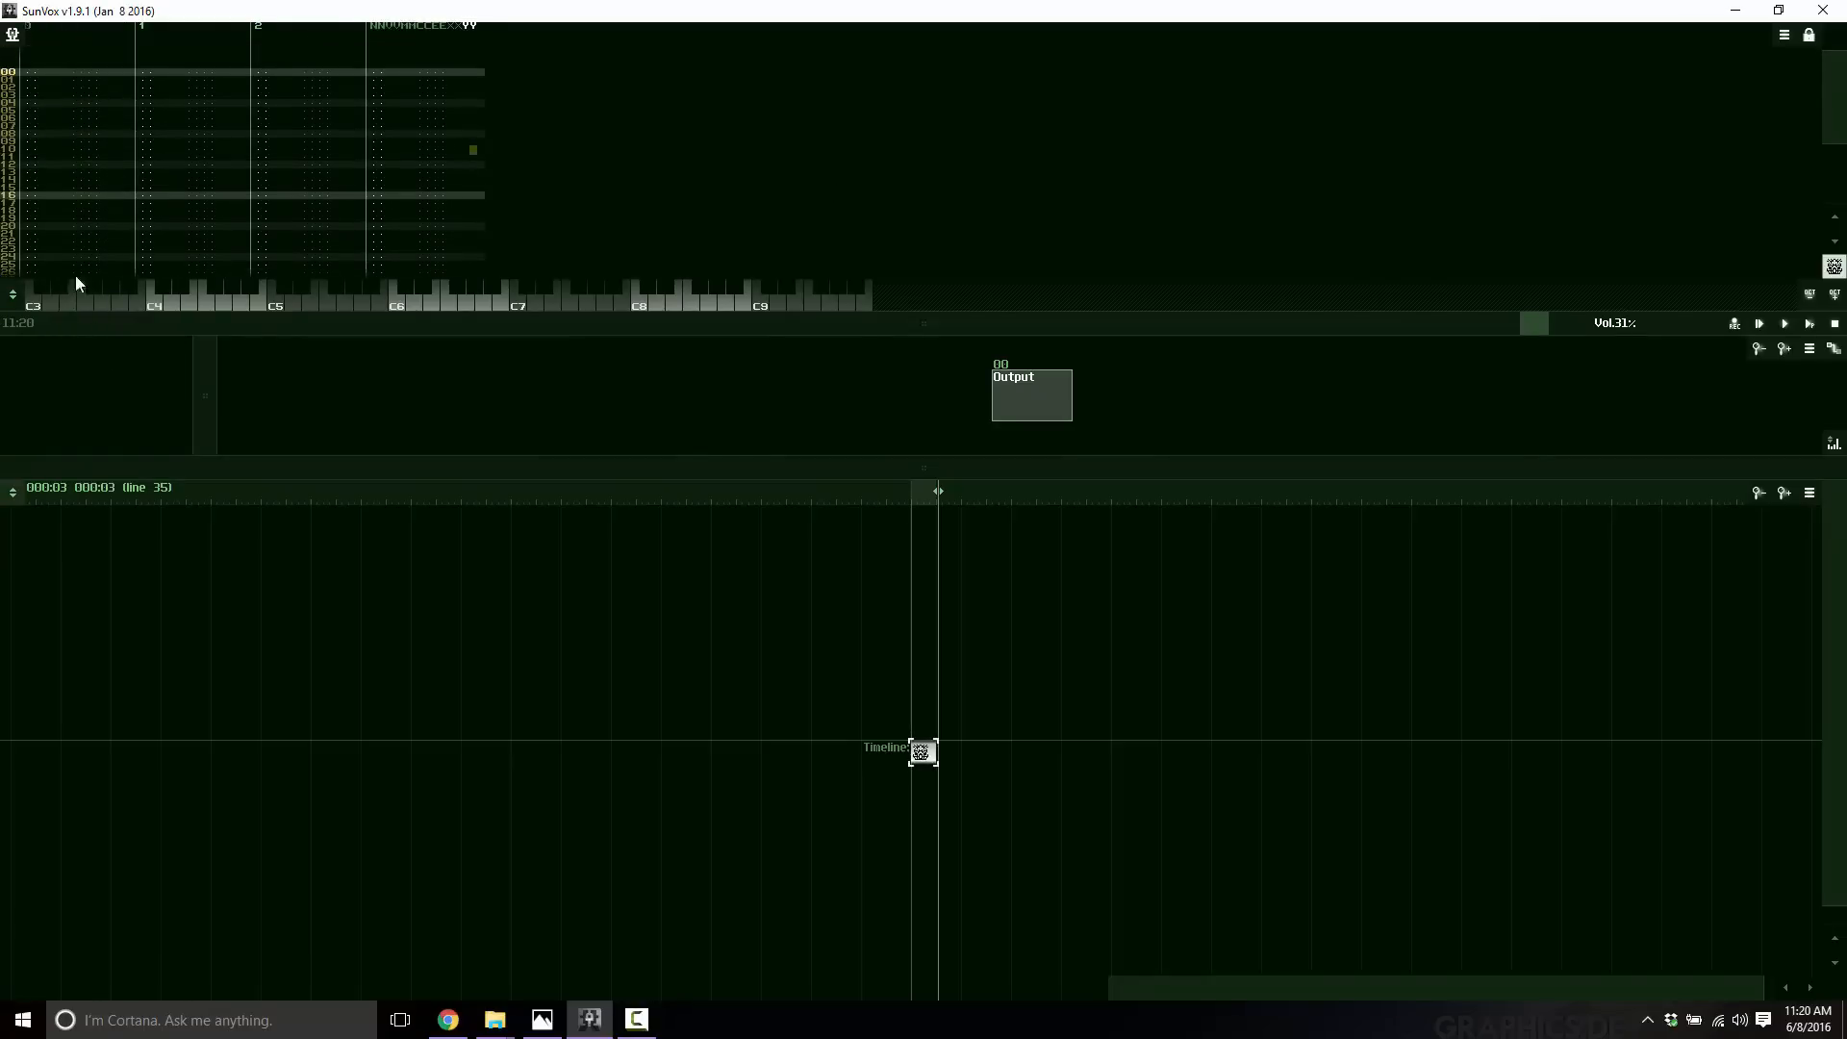
scroll(37, 146, "up", 8)
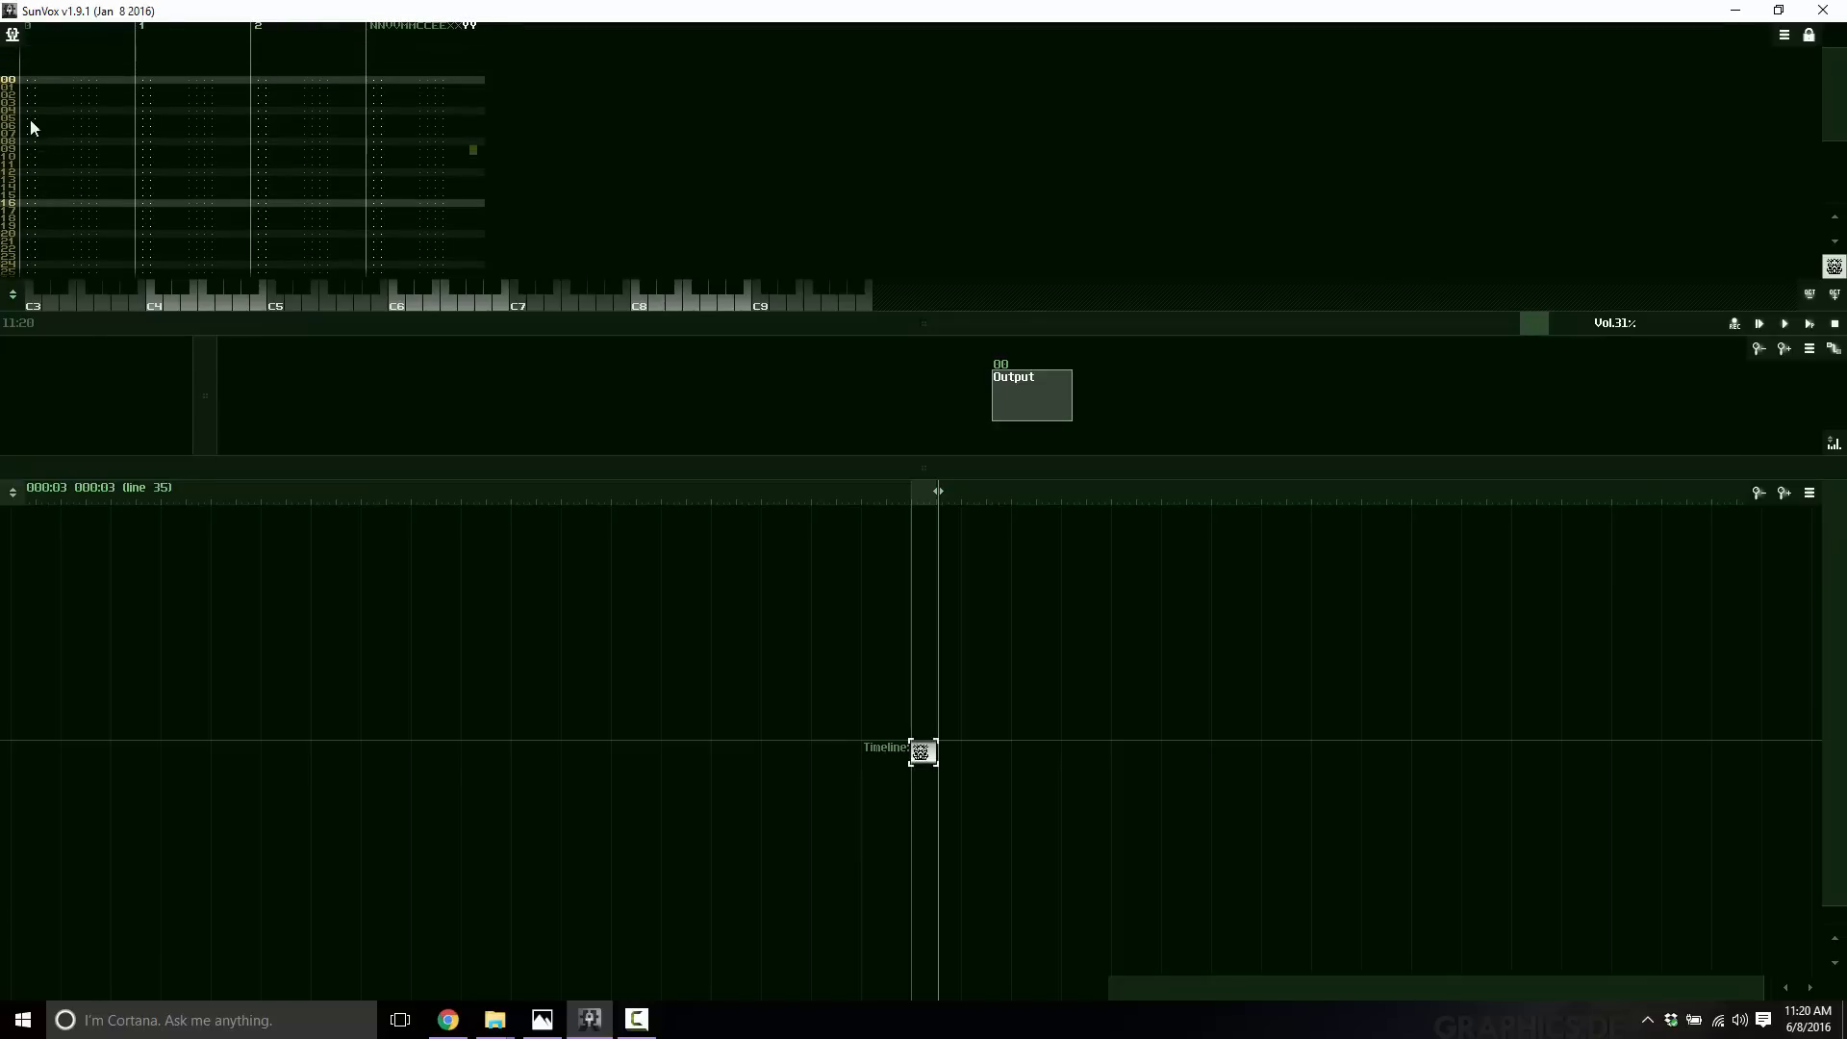
left_click(38, 81)
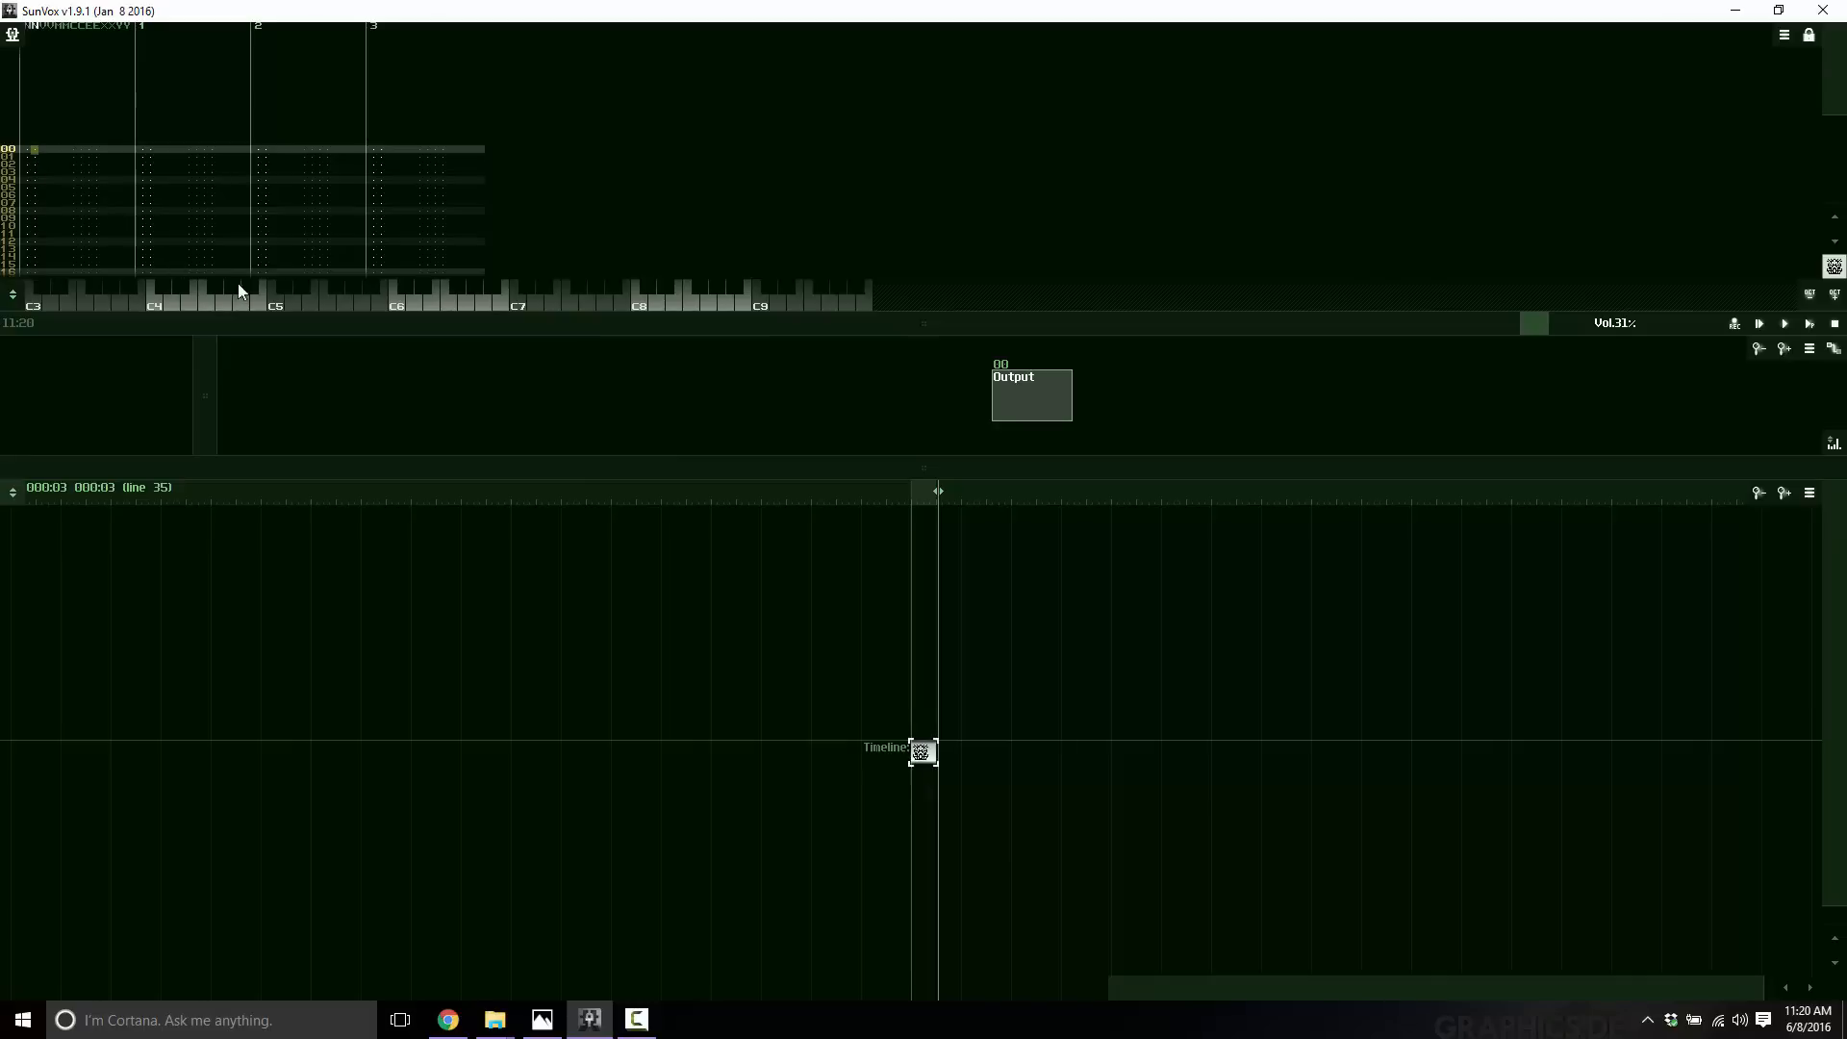
left_click(27, 152)
Enter notes G5, A6 and E8 on successive rows of the new pattern.
left_click(348, 298)
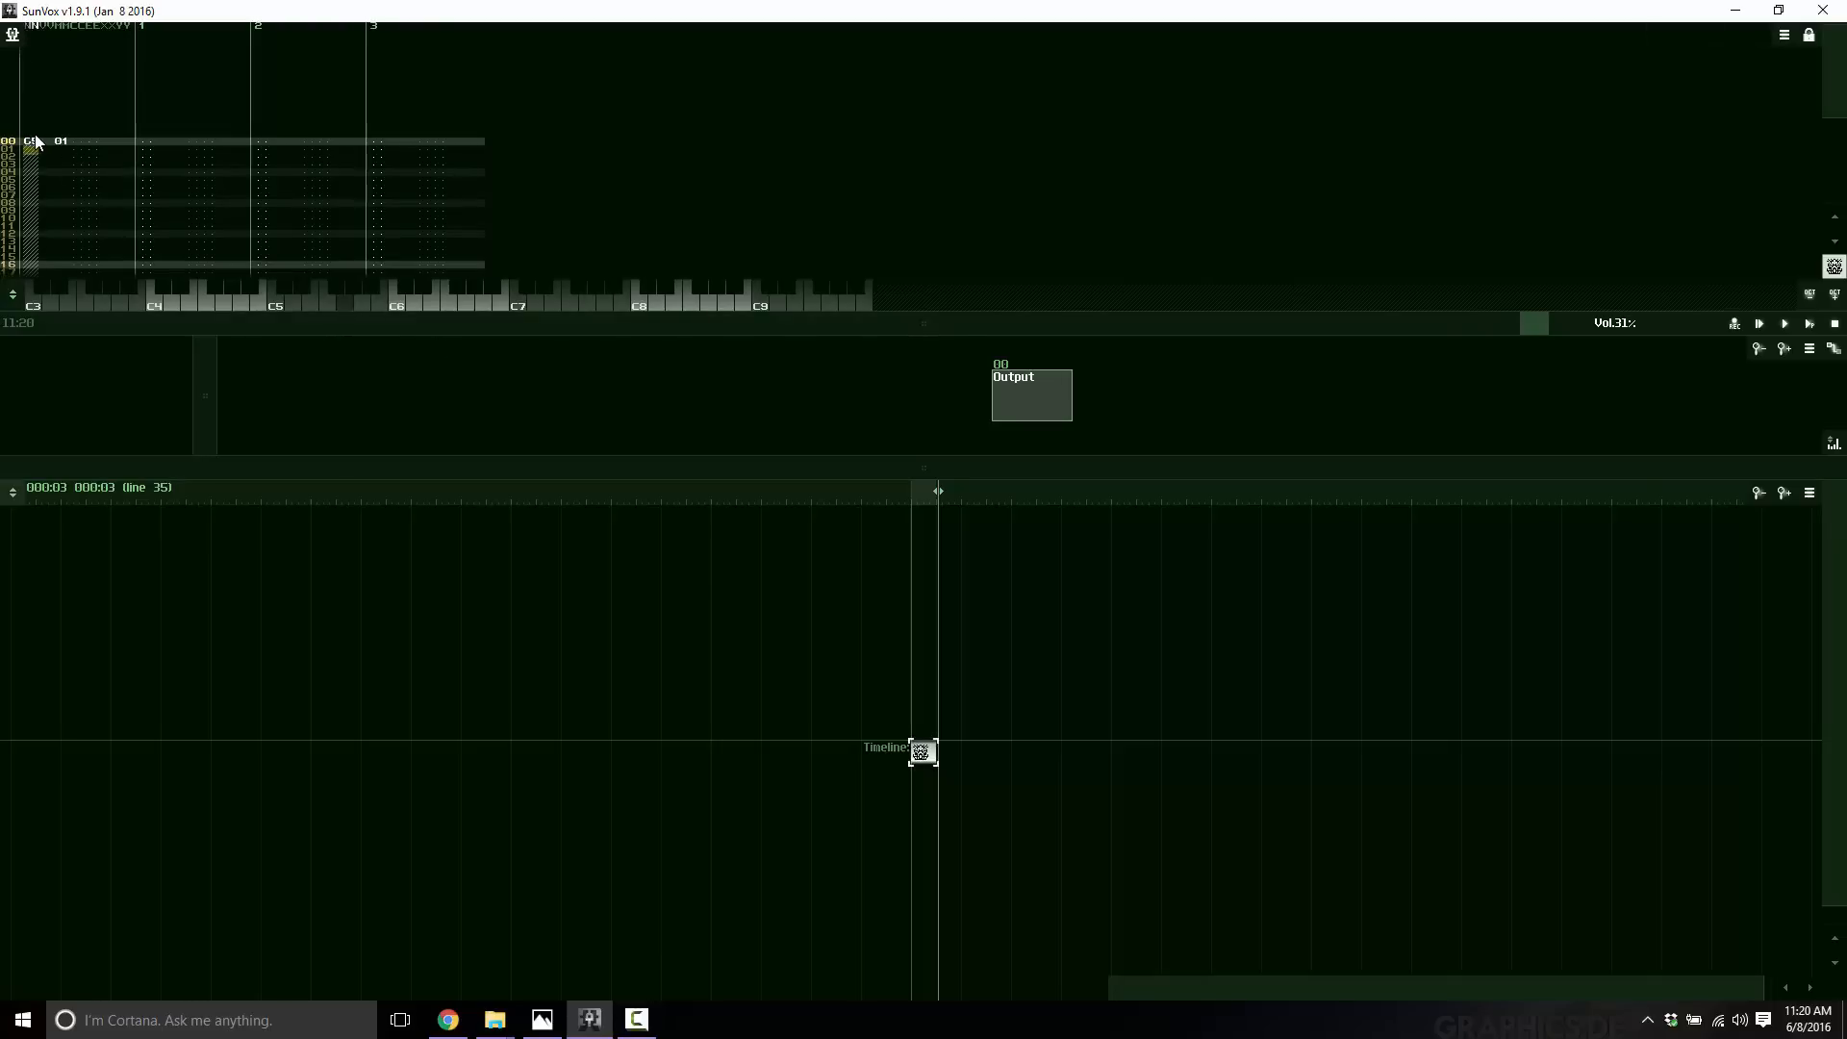
left_click(28, 226)
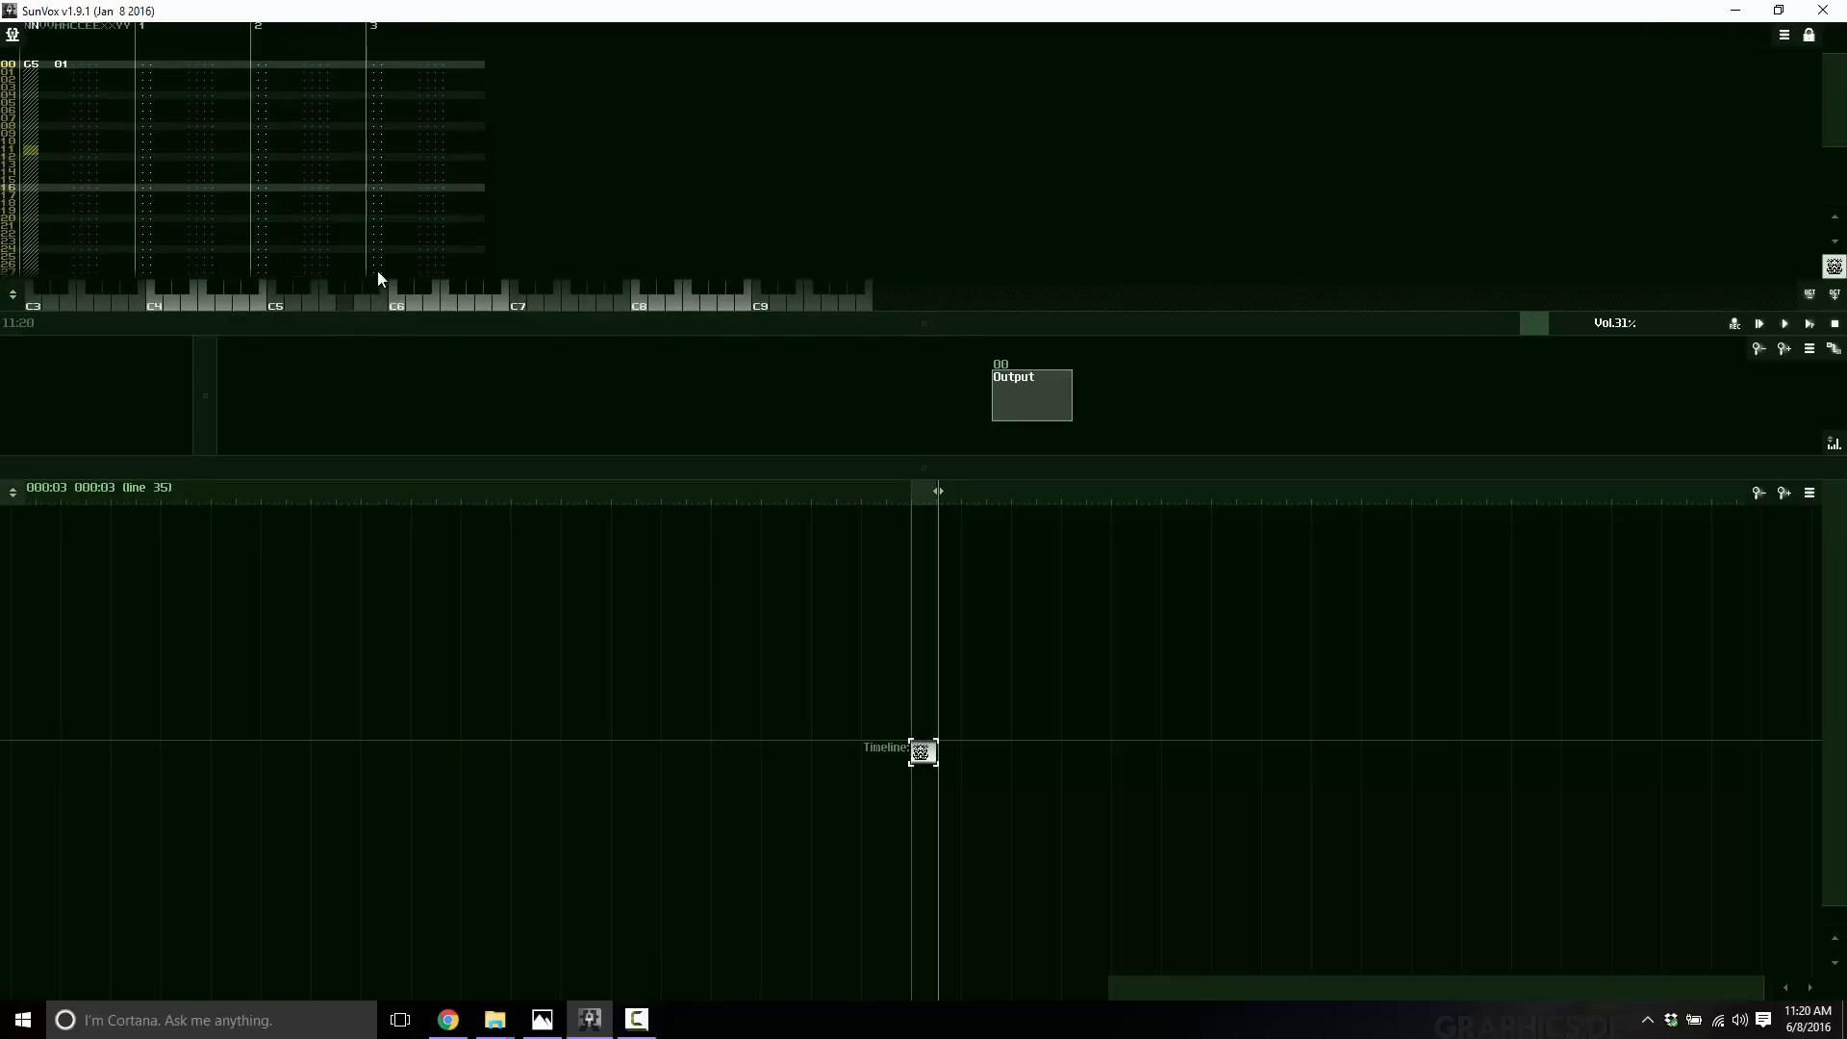
left_click(491, 307)
left_click(73, 213)
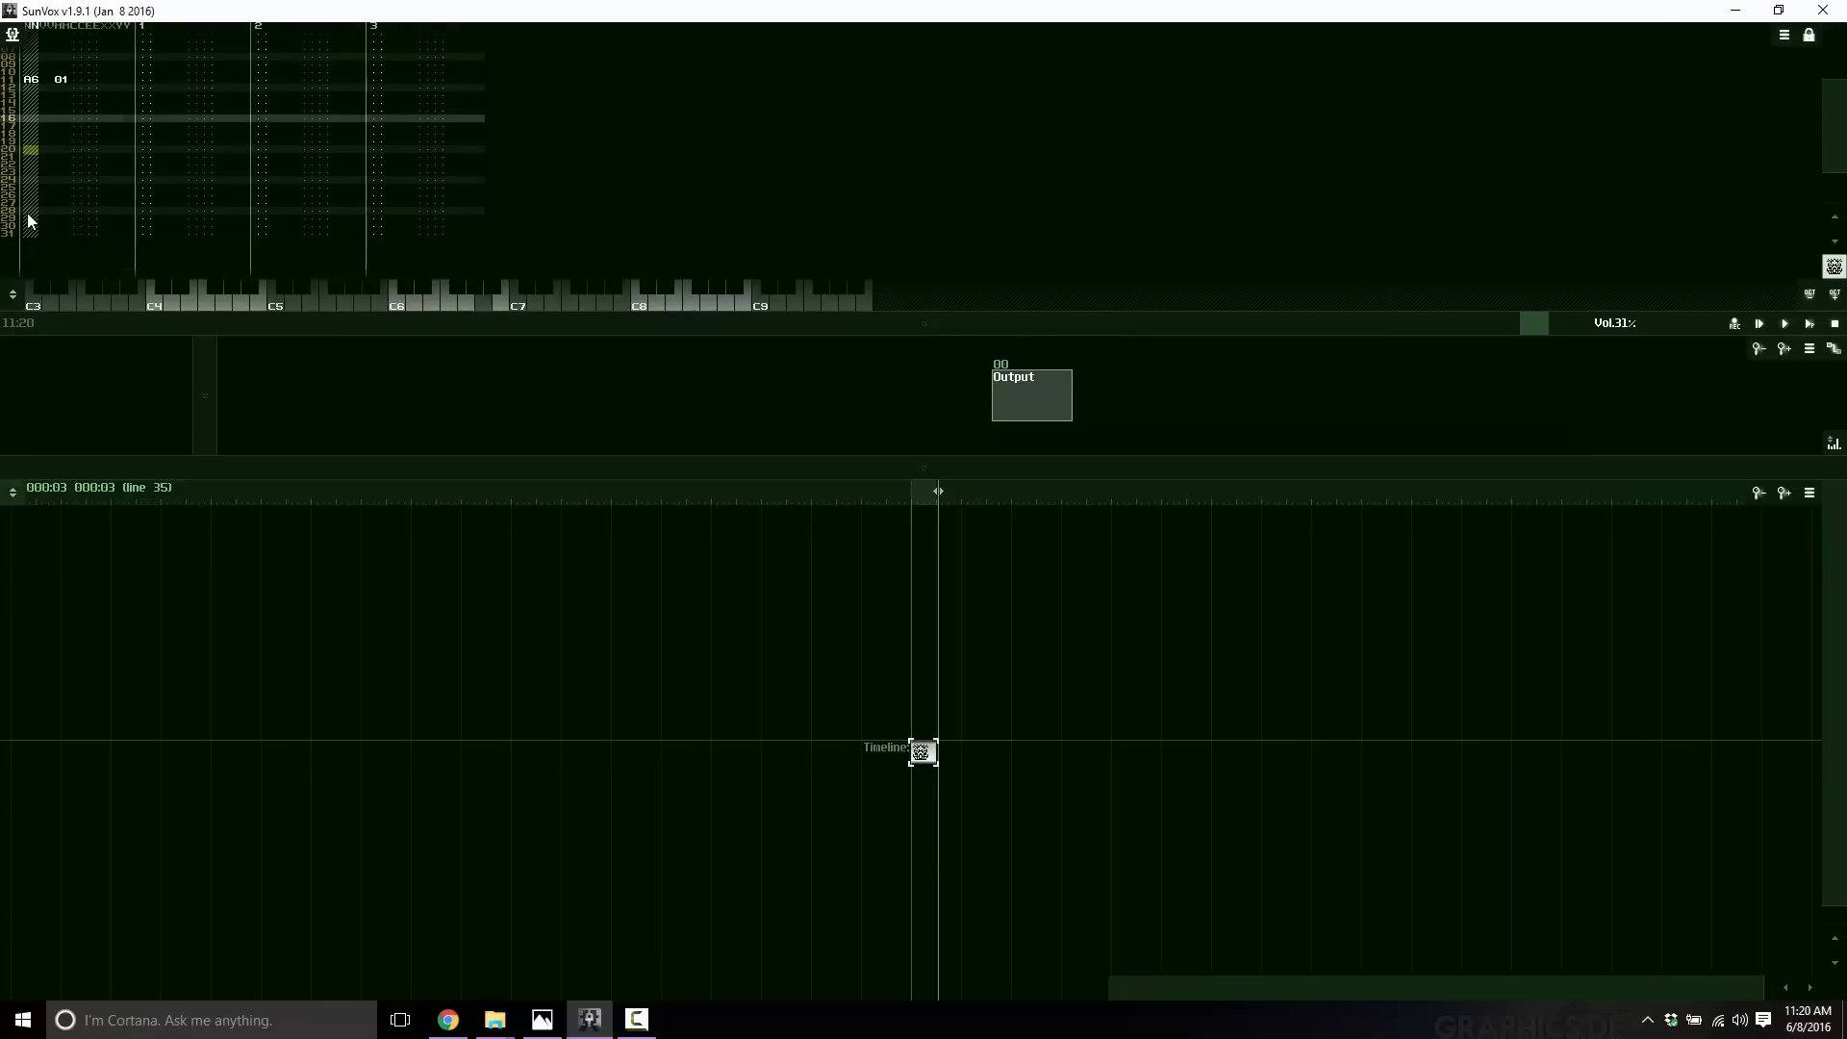
left_click(672, 310)
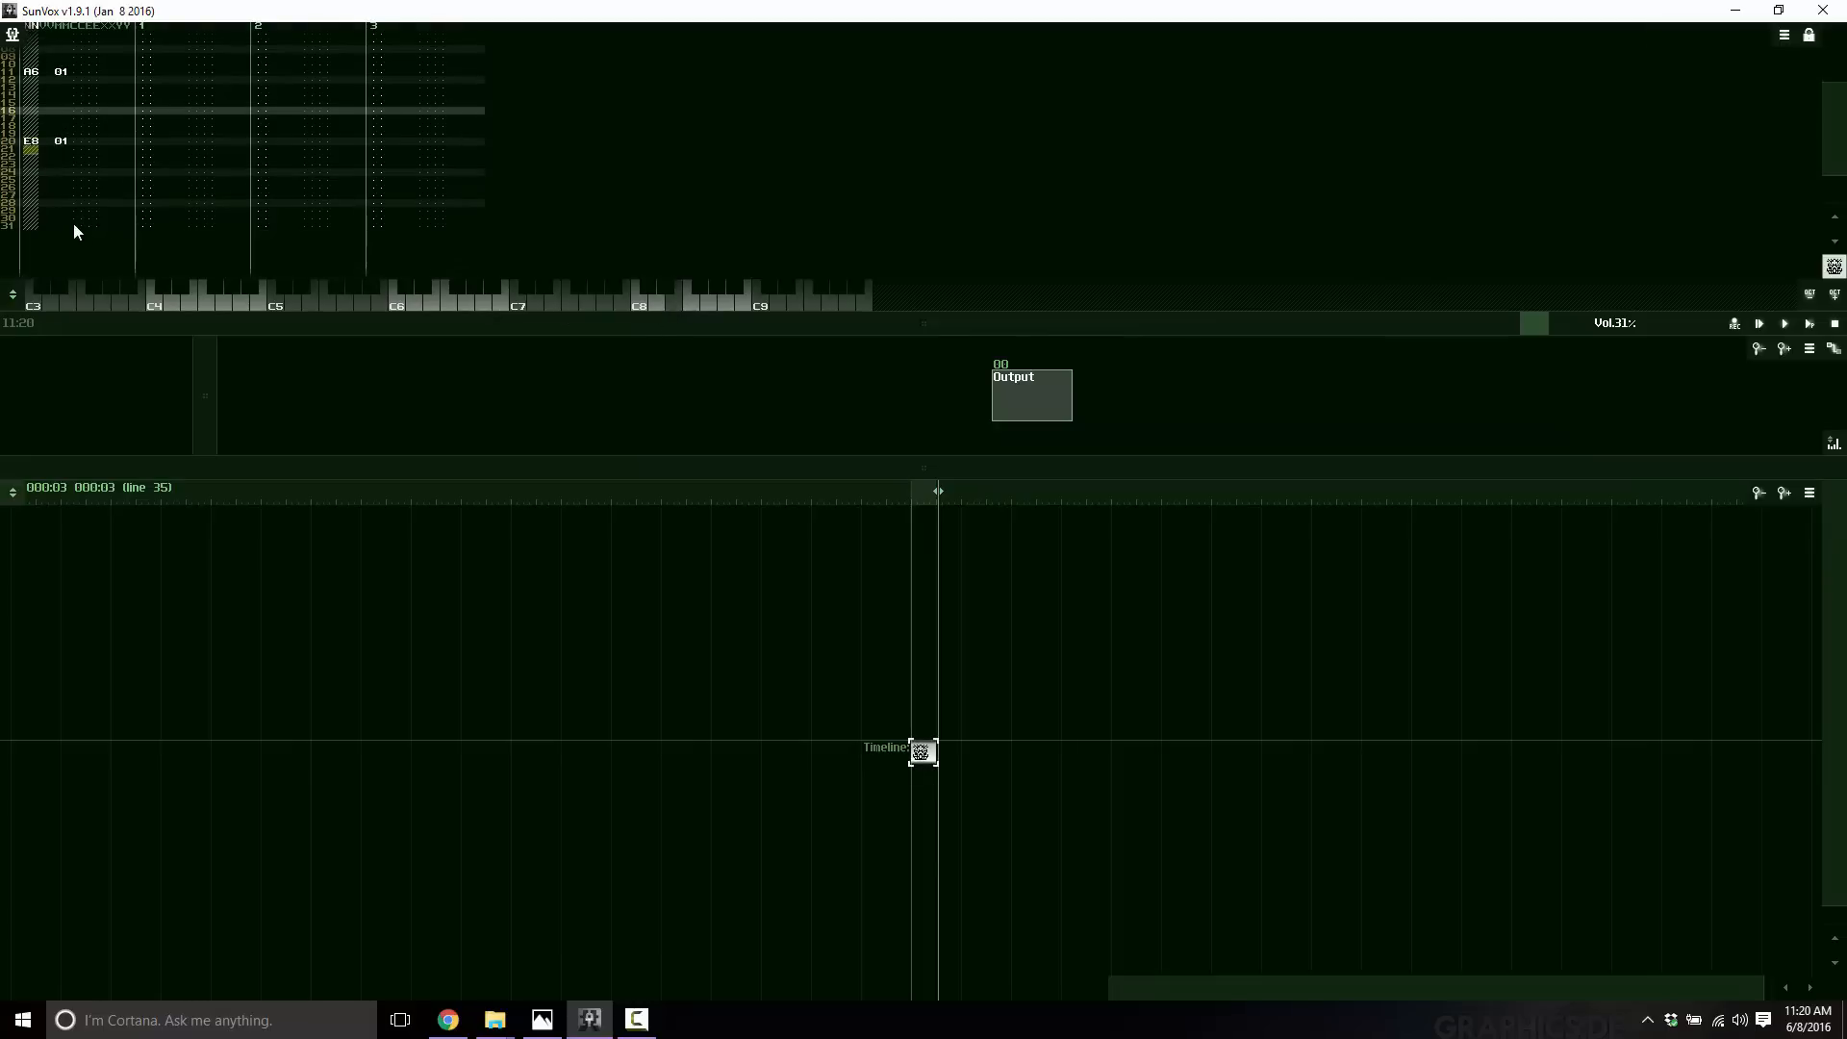
Add a D8 note further down the pattern.
left_click(32, 202)
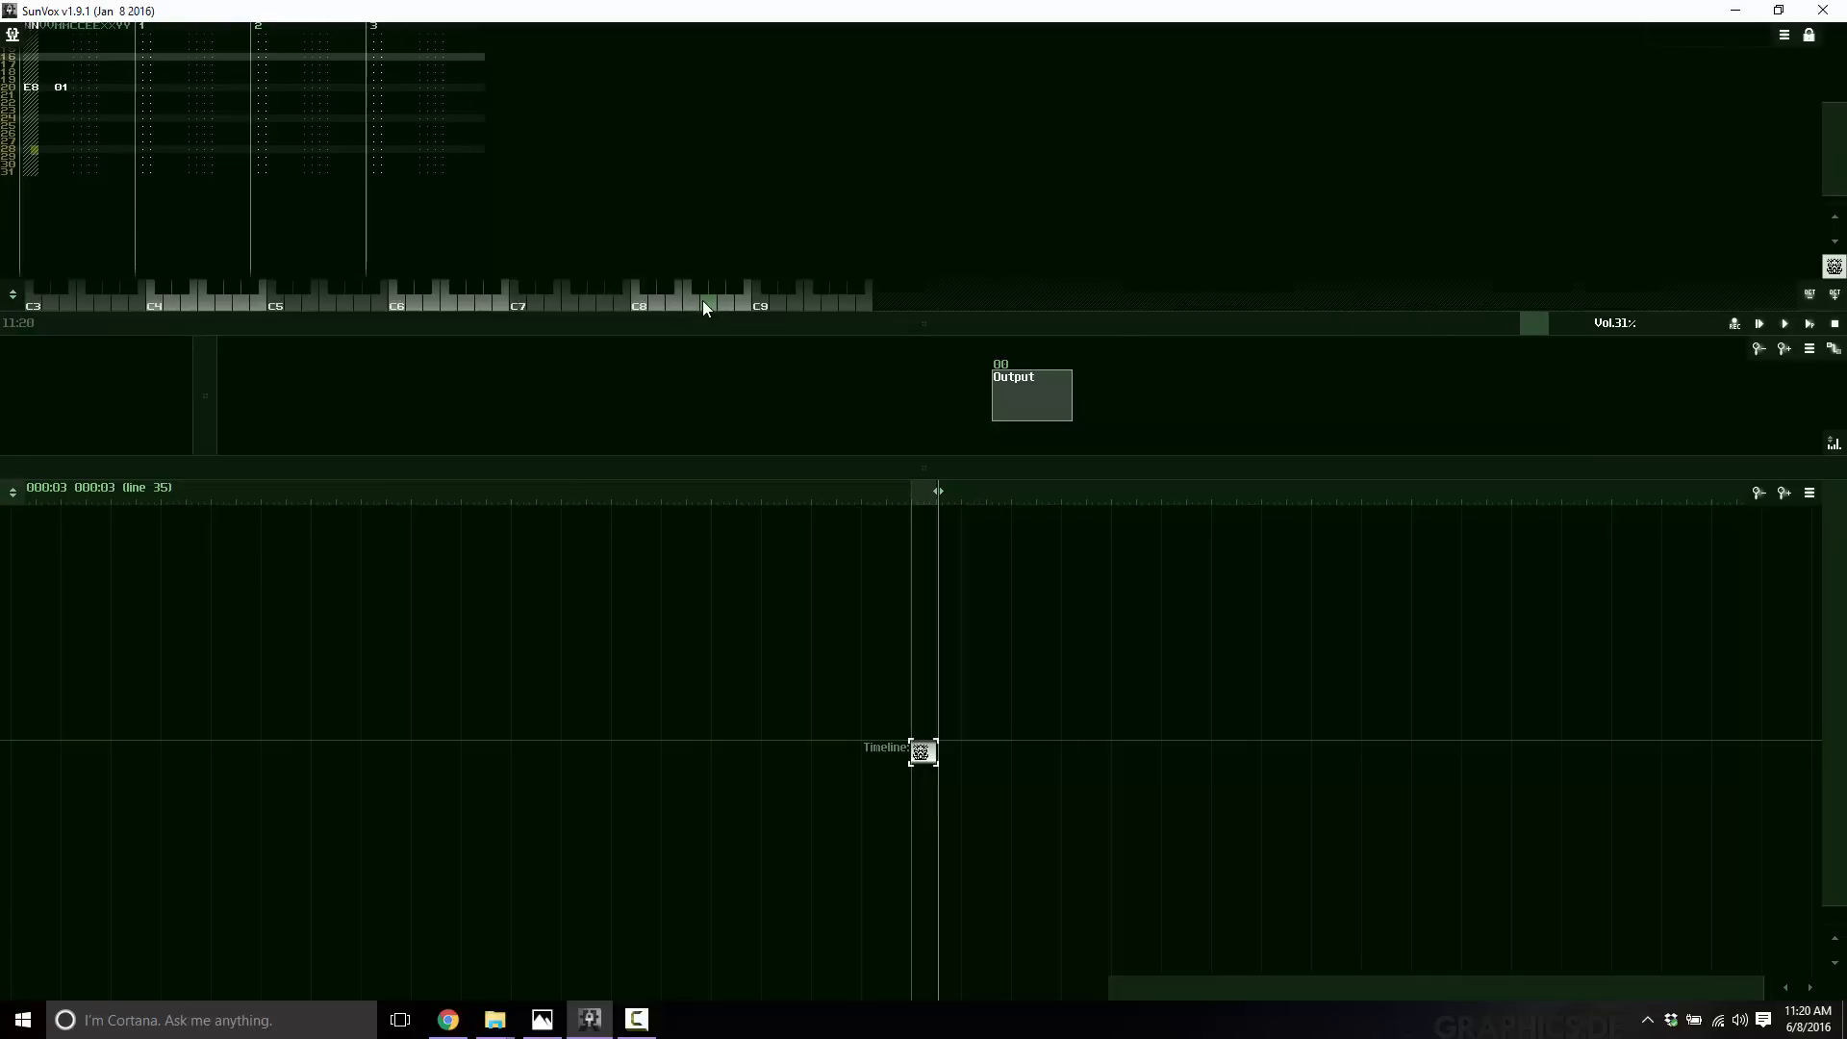
left_click(703, 303)
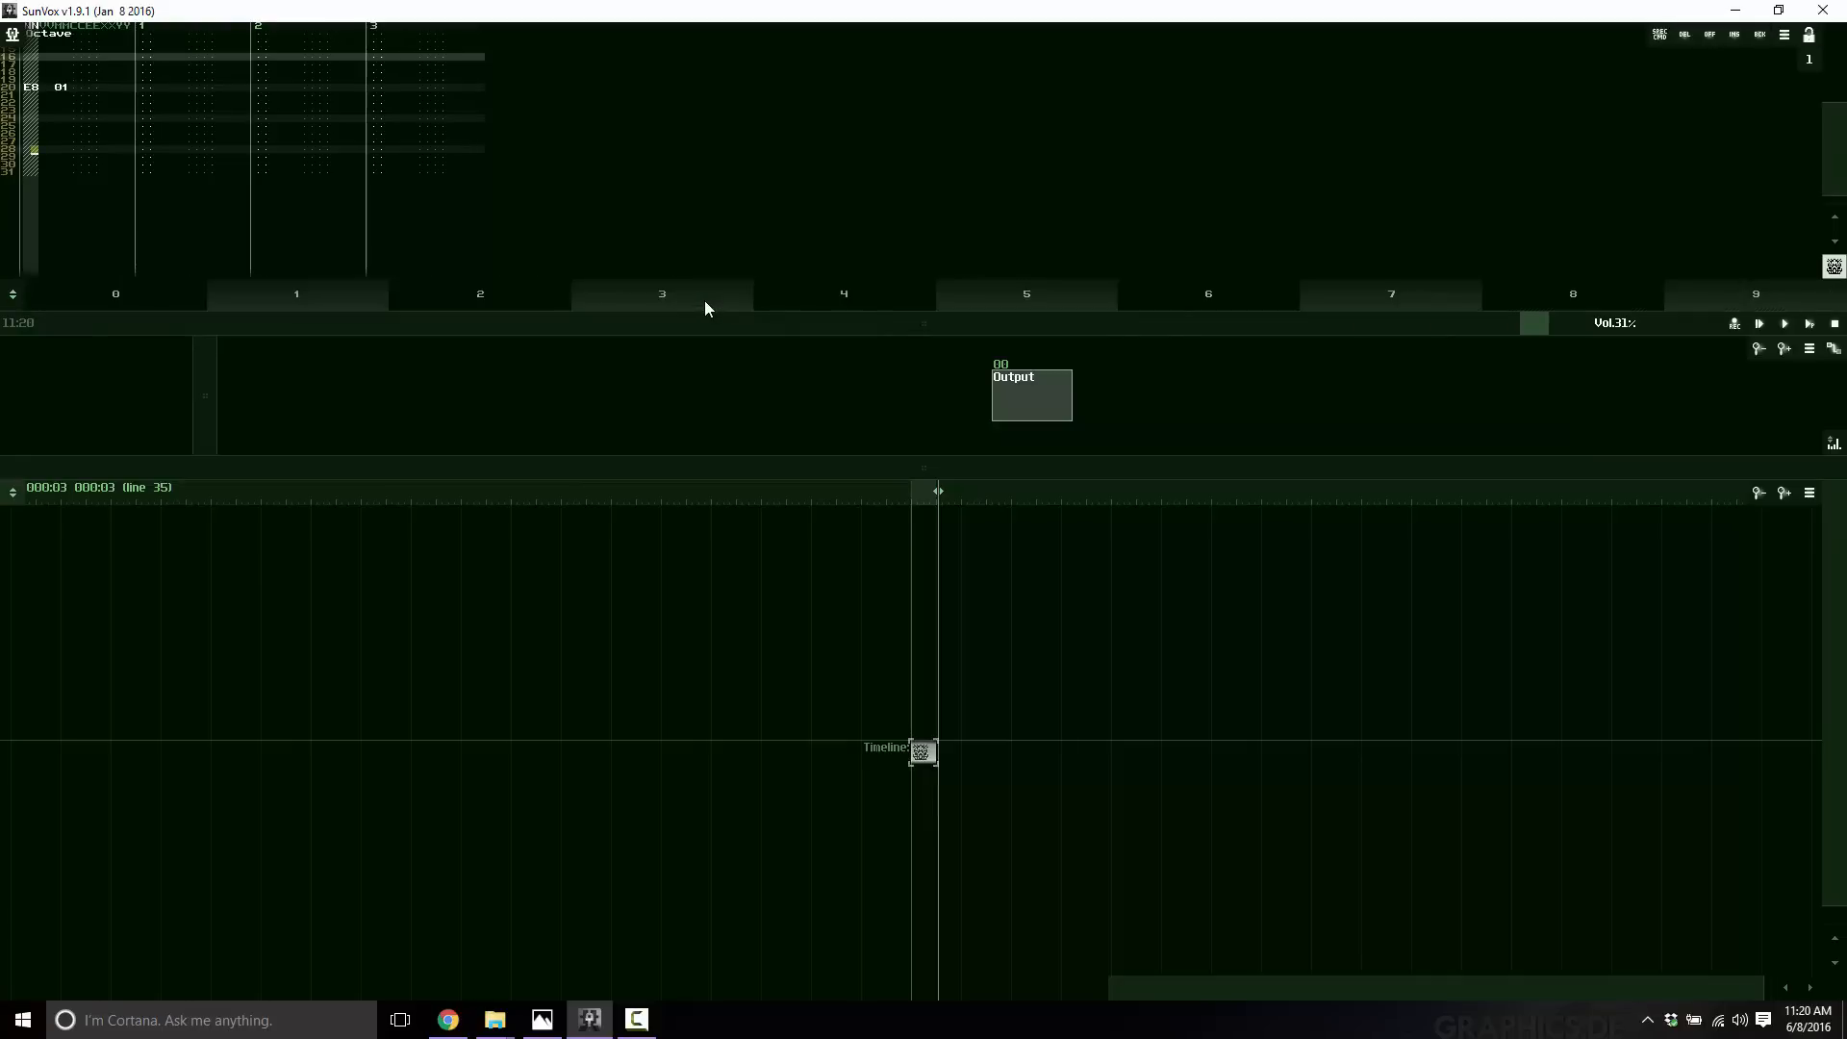
left_click(4, 143)
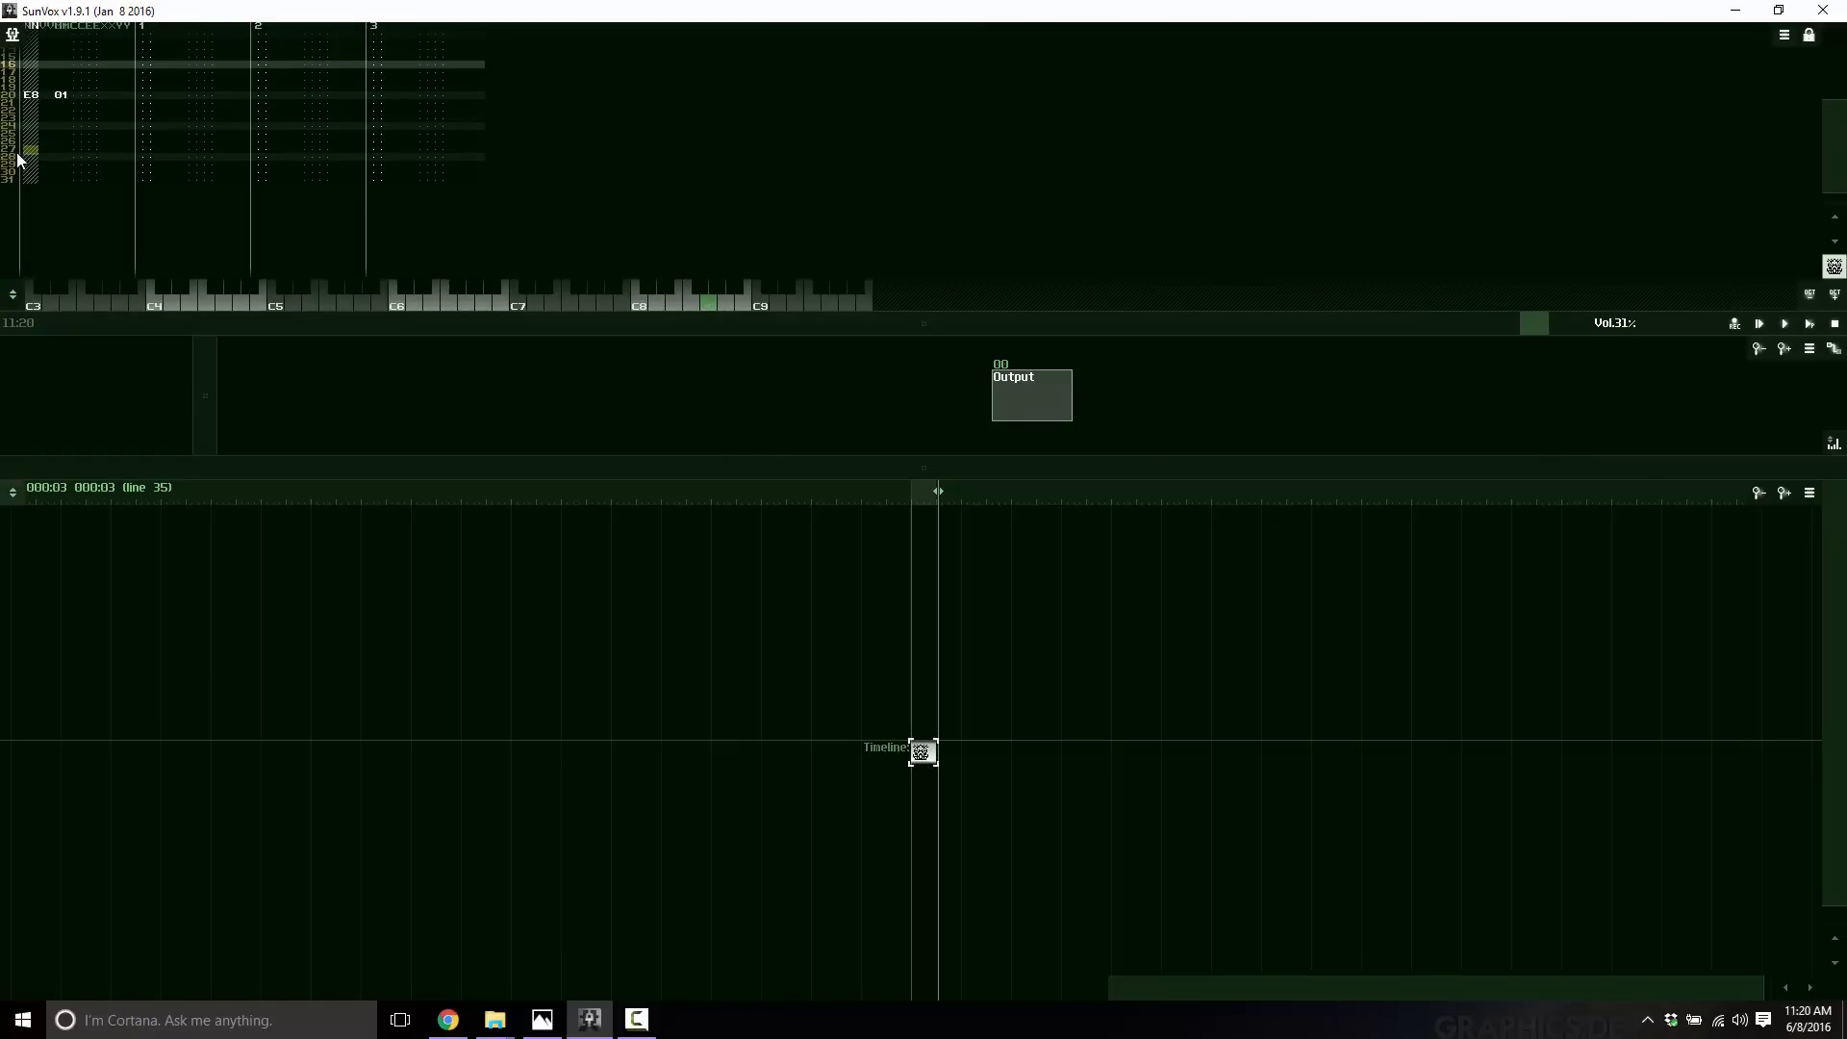
left_click(656, 303)
scroll(141, 117, "up", 20)
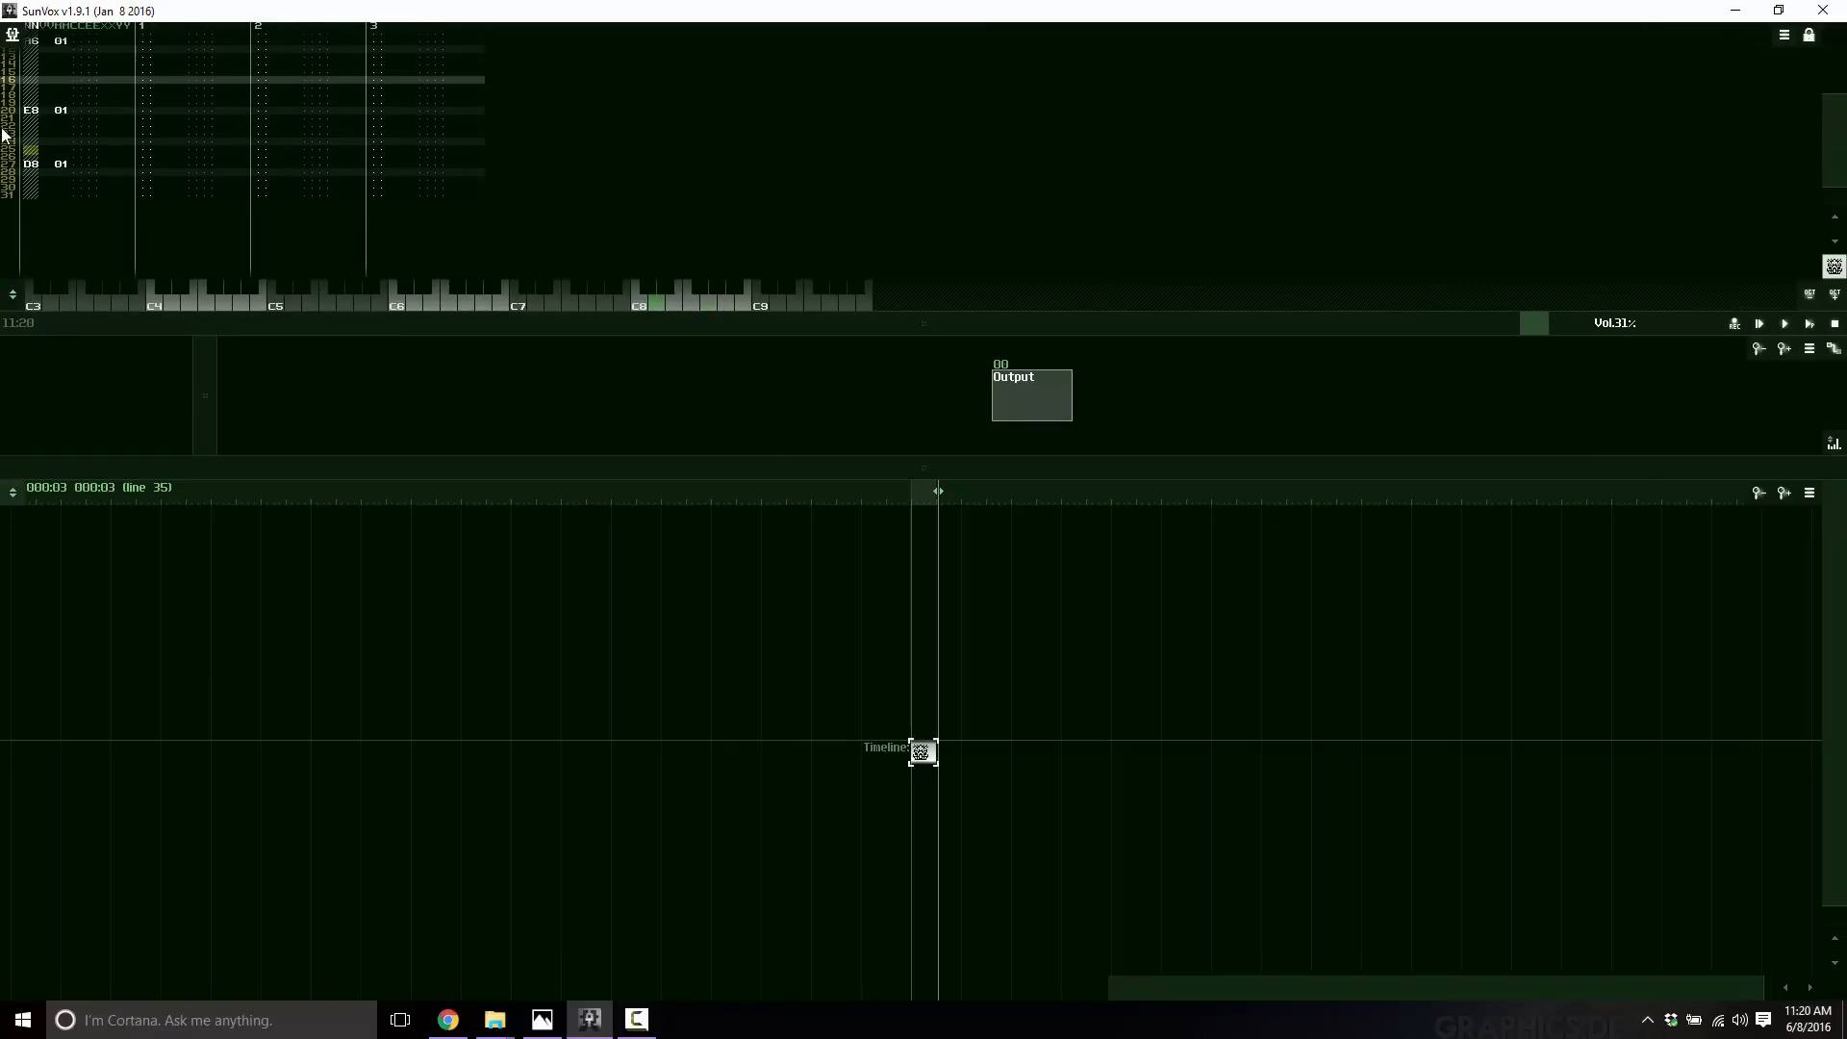
scroll(66, 95, "down", 17)
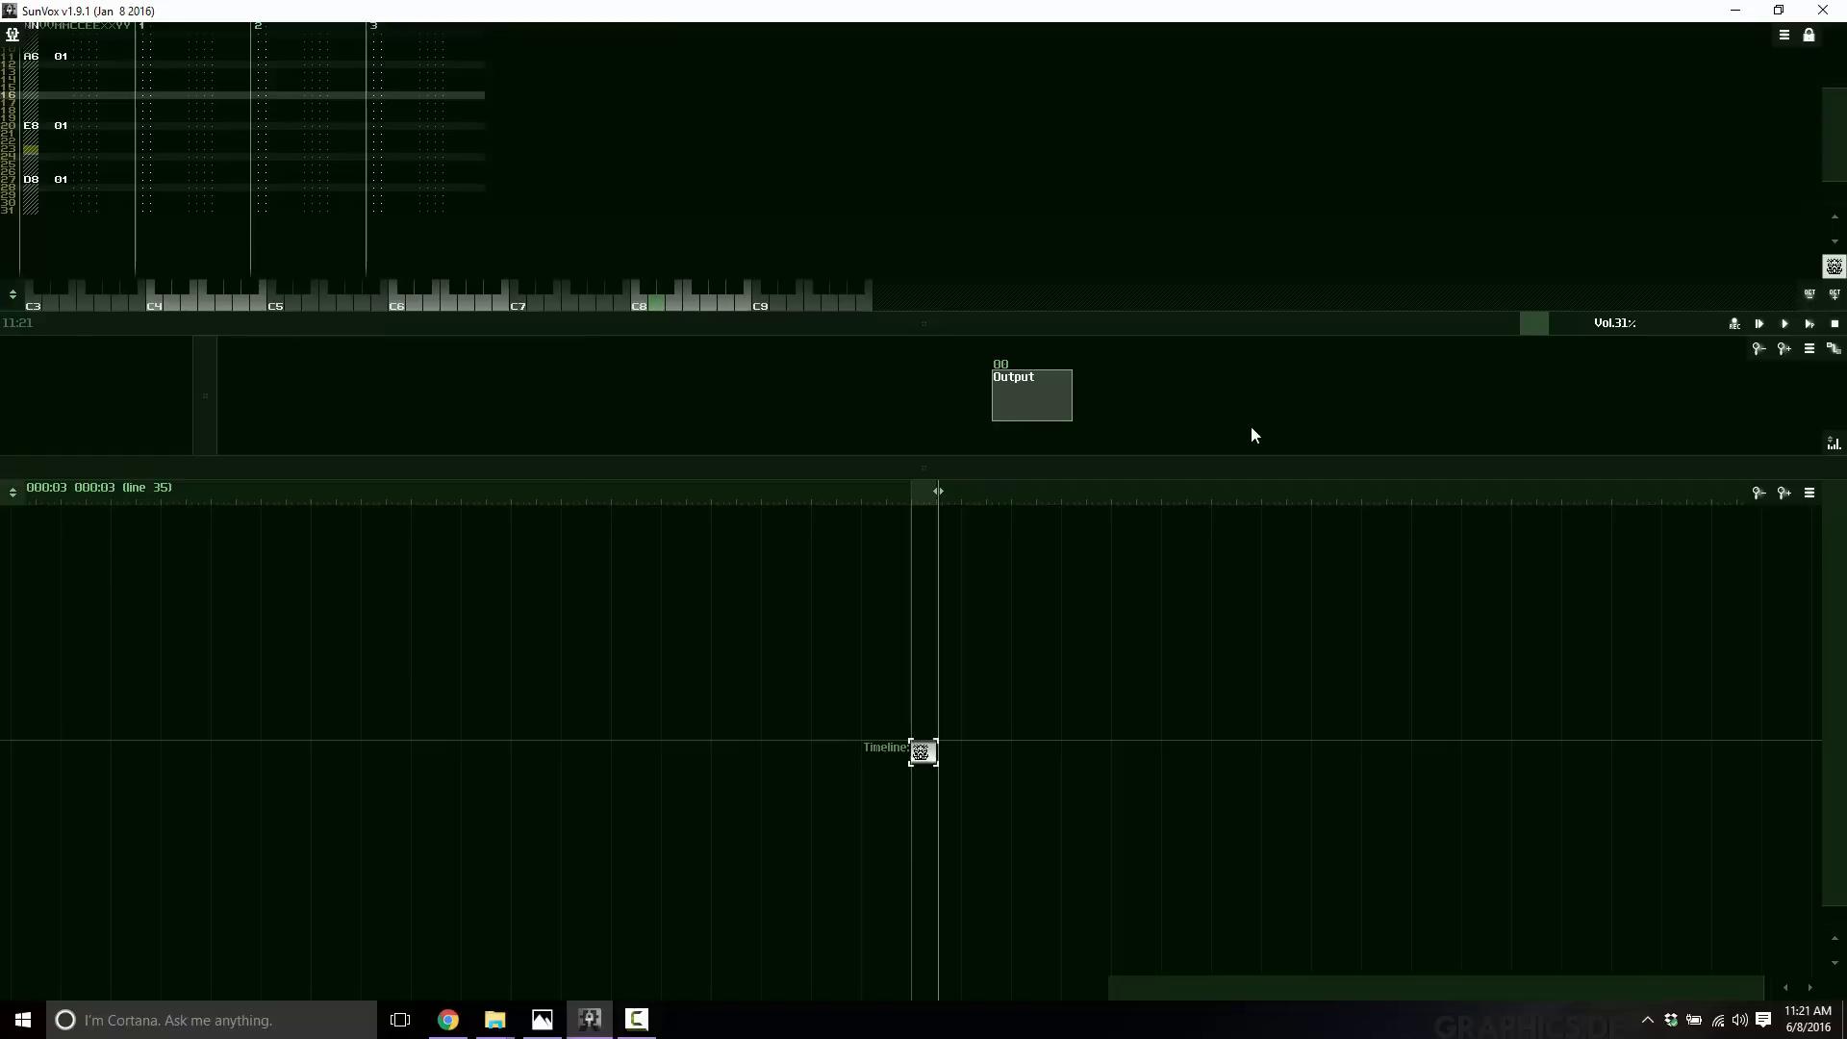
Add a new Sampler module to the module routing area.
right_click(453, 382)
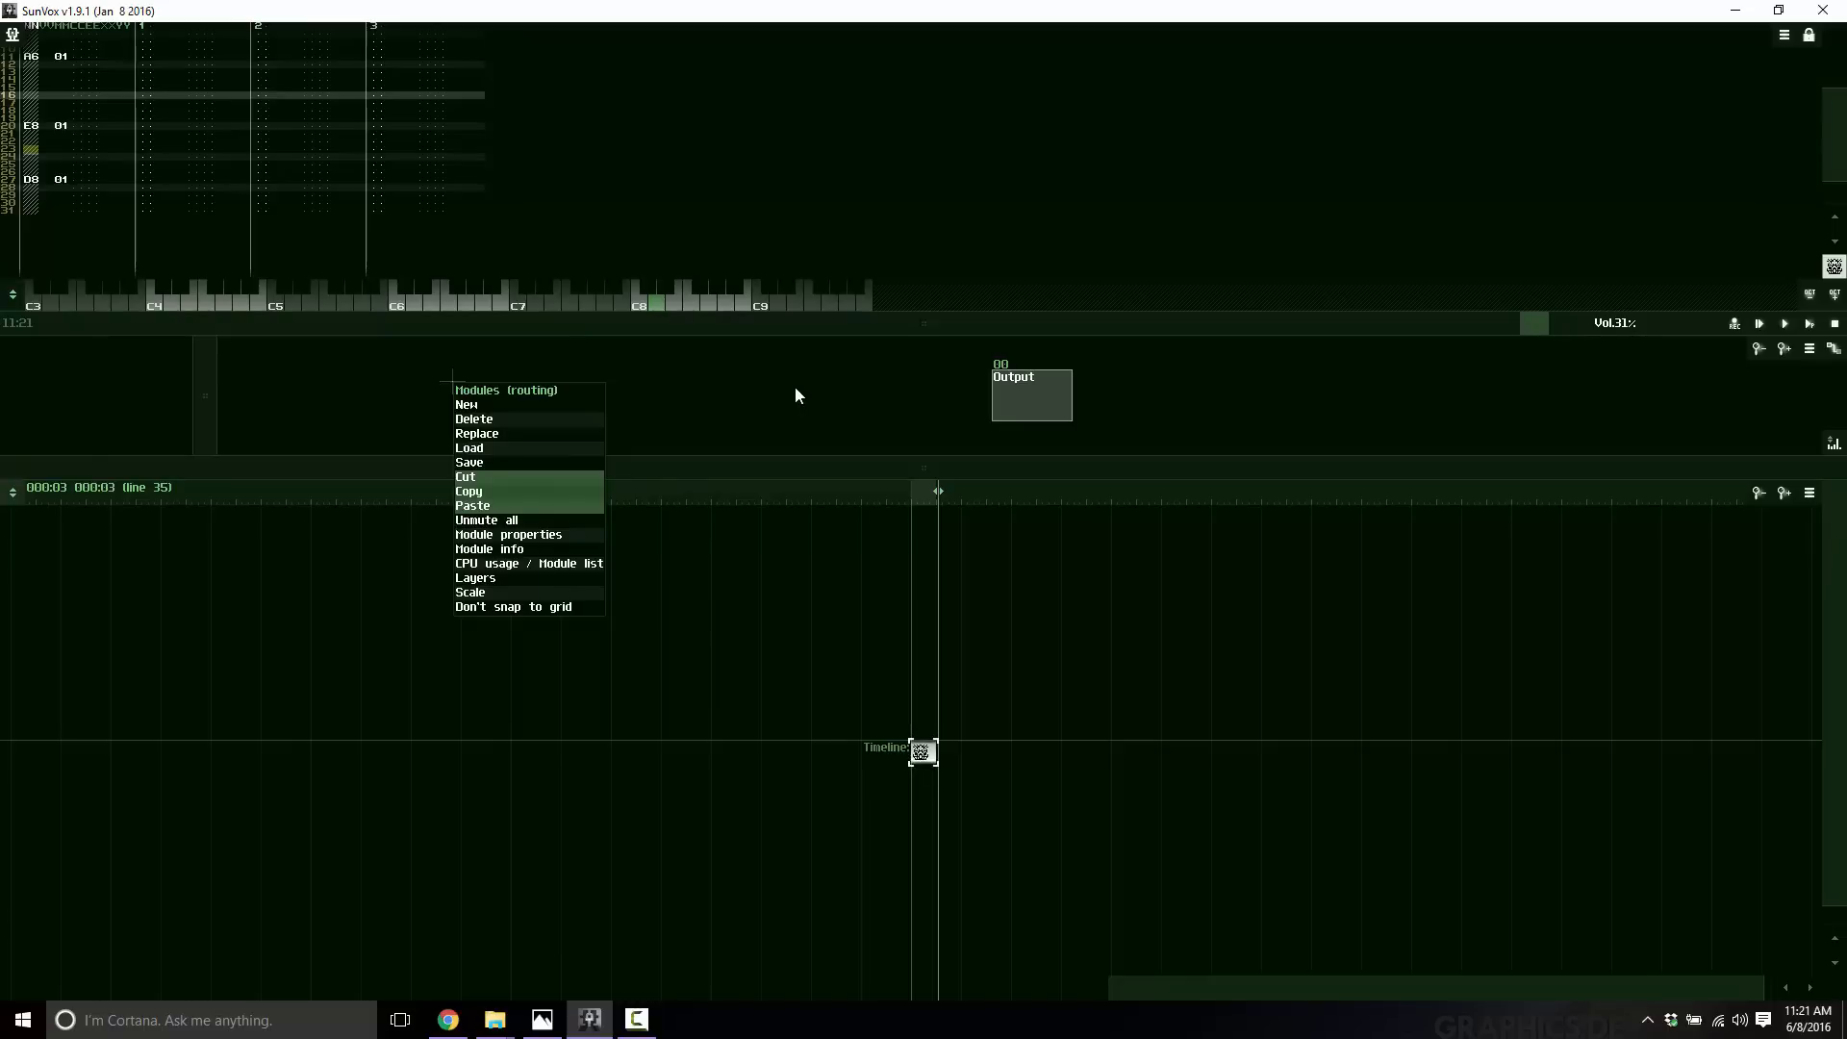
left_click(1020, 388)
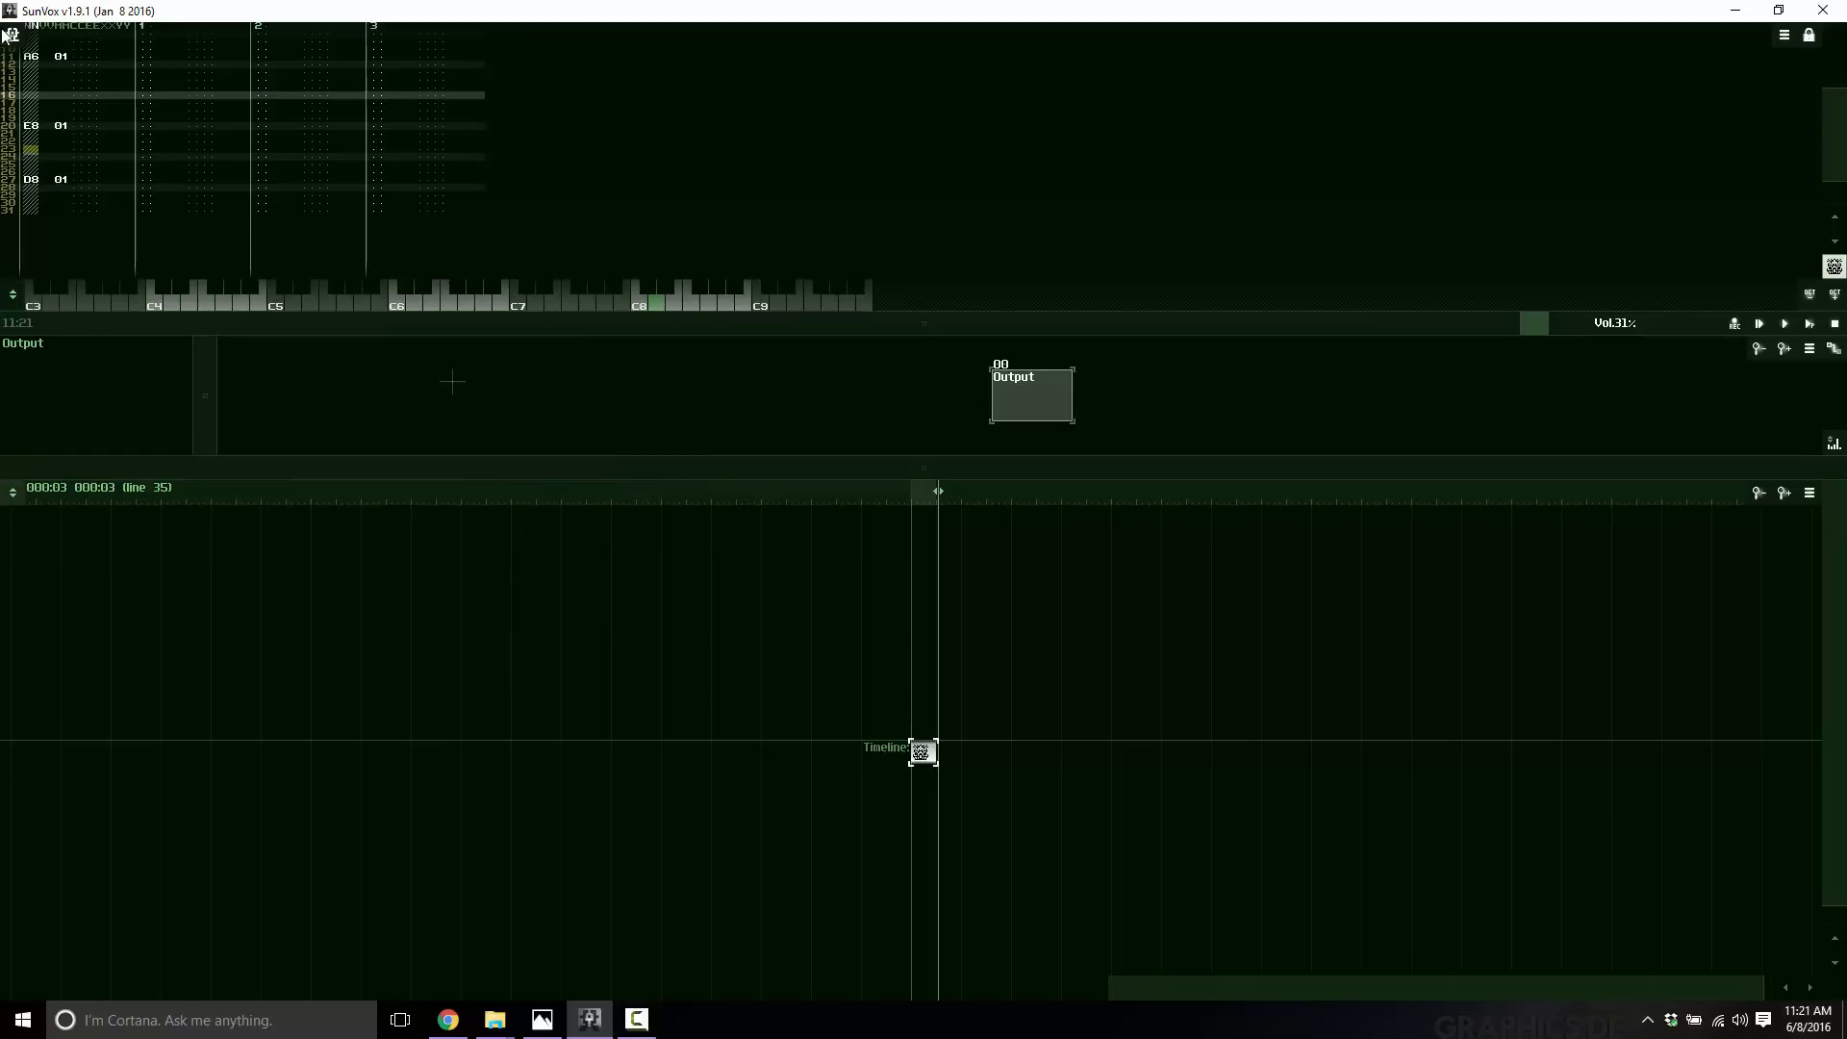
right_click(470, 386)
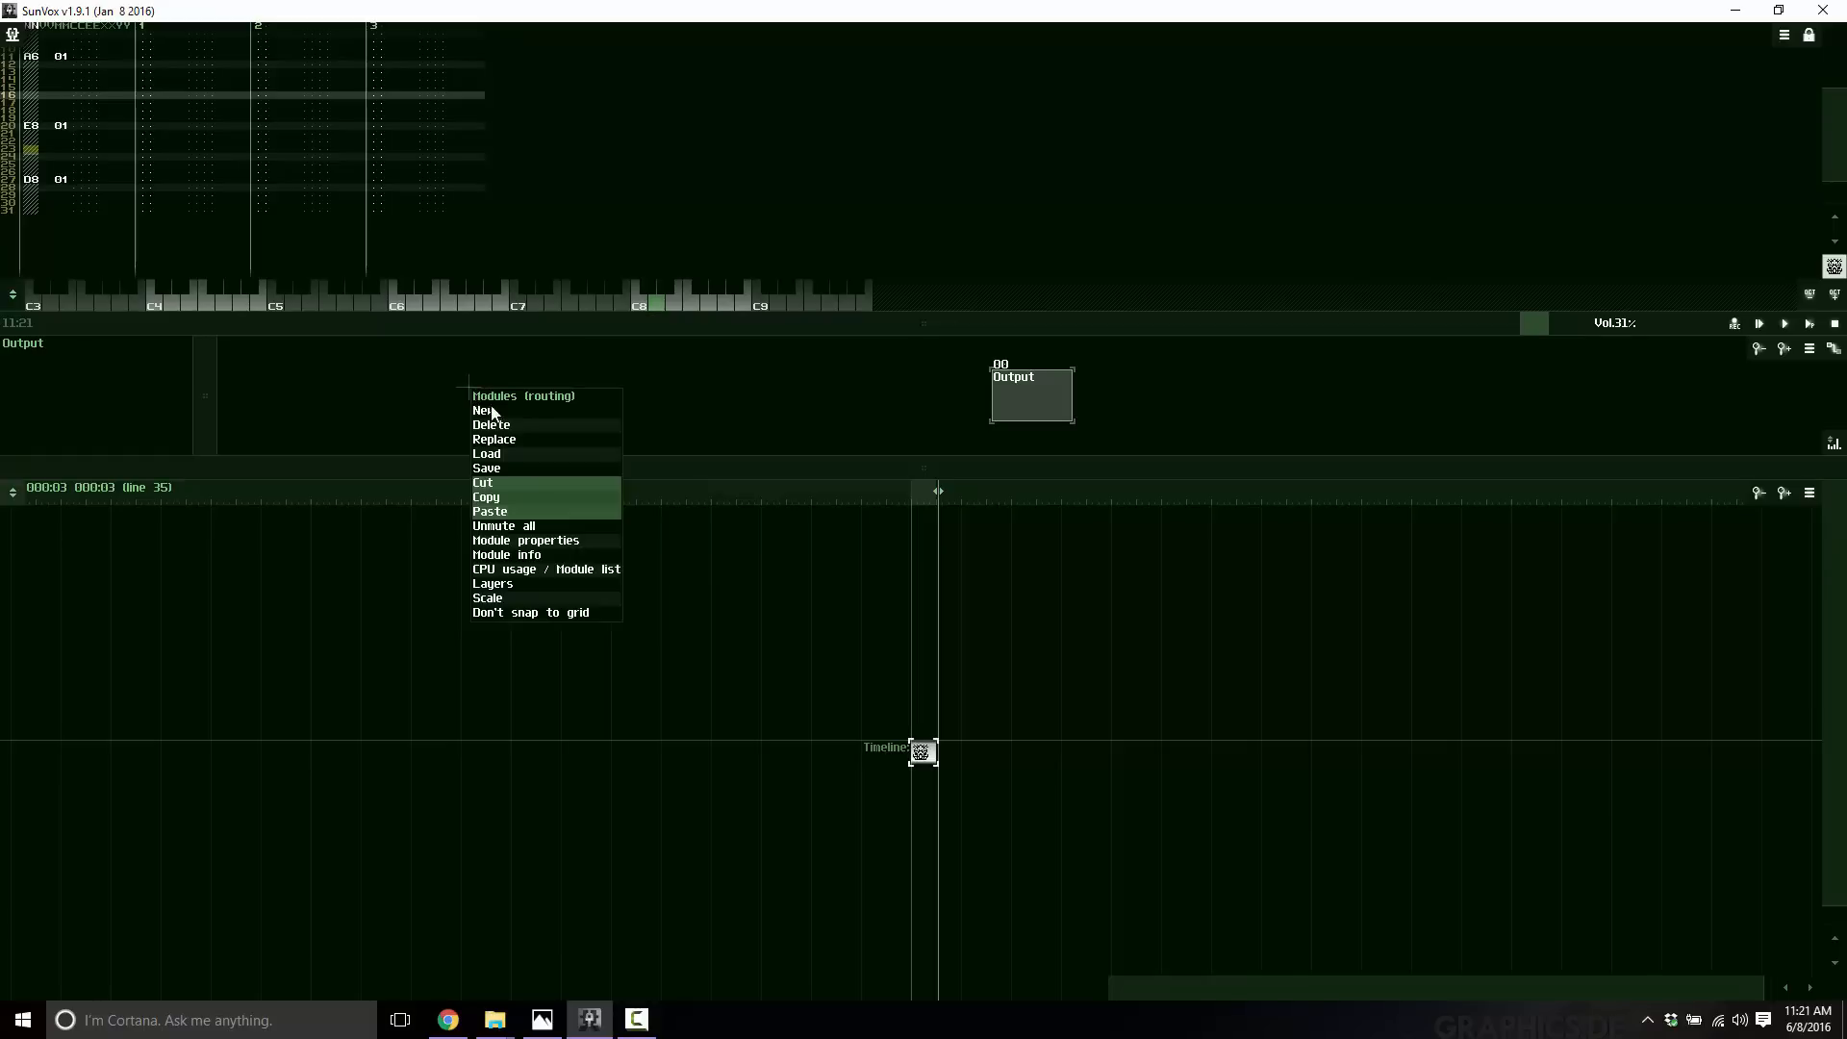
left_click(486, 410)
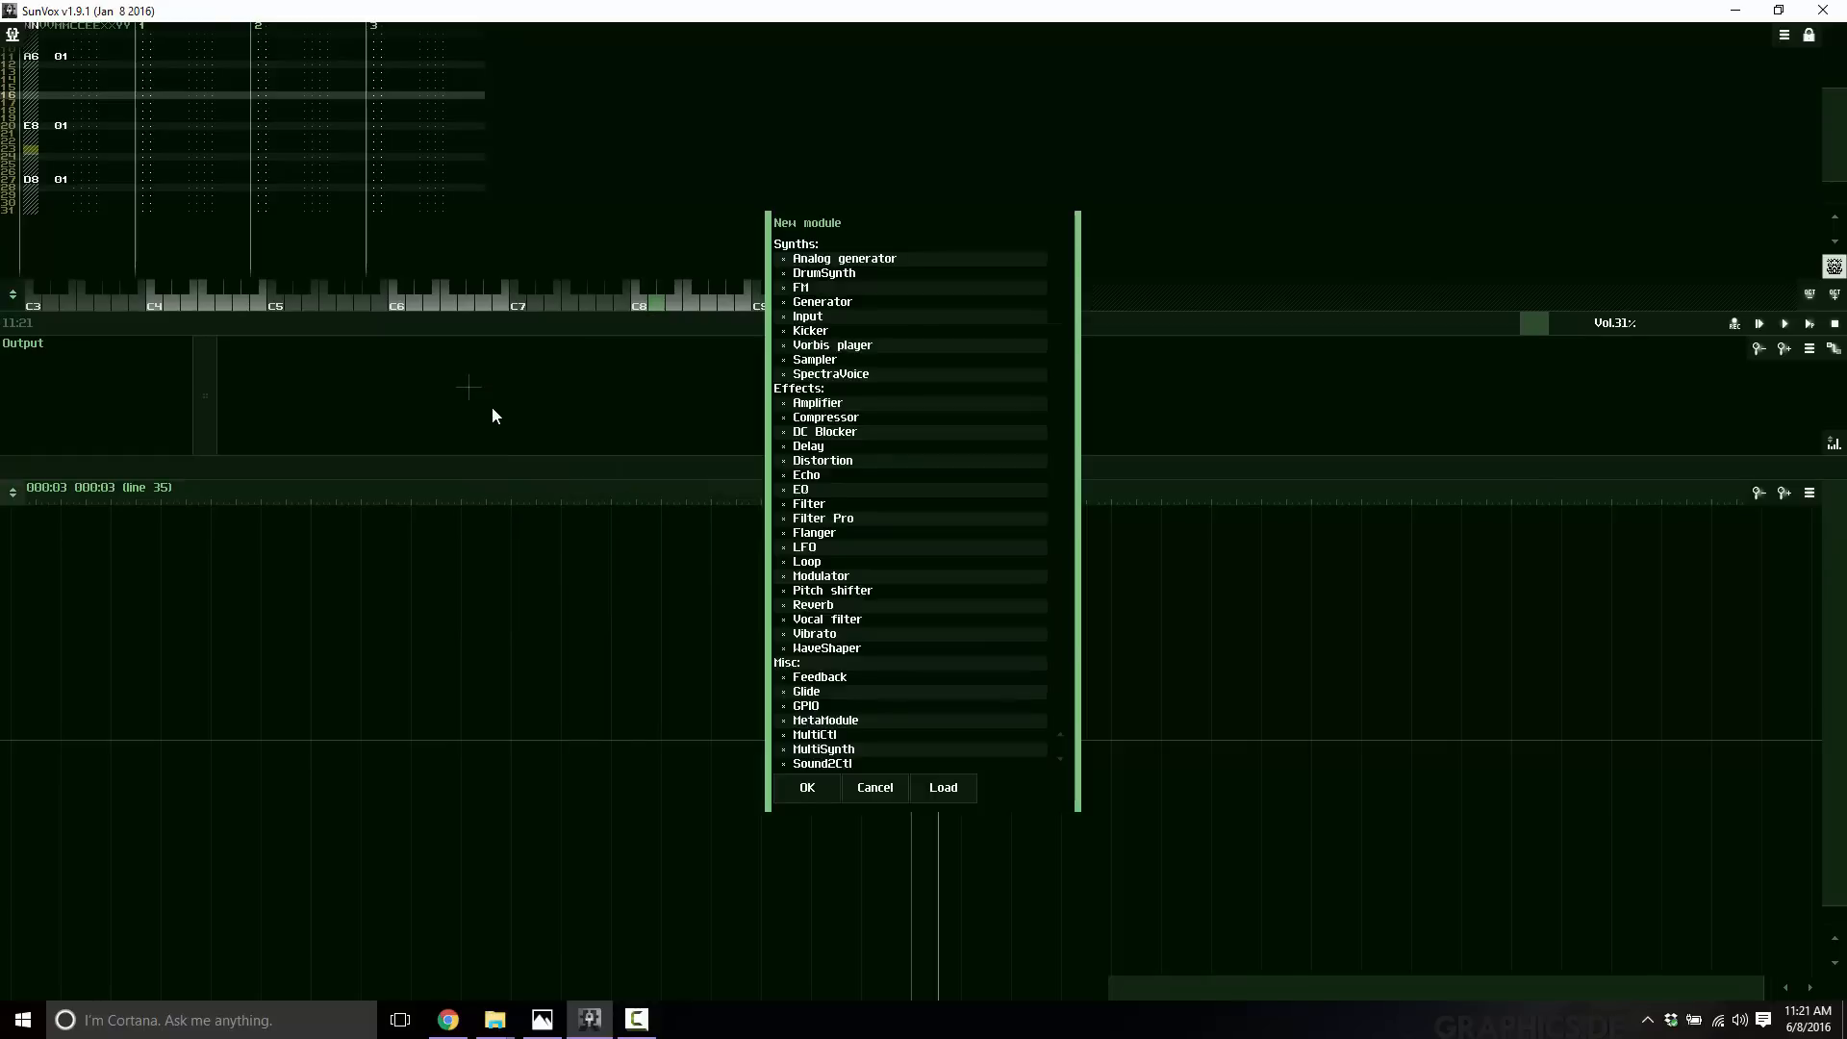
left_click(832, 362)
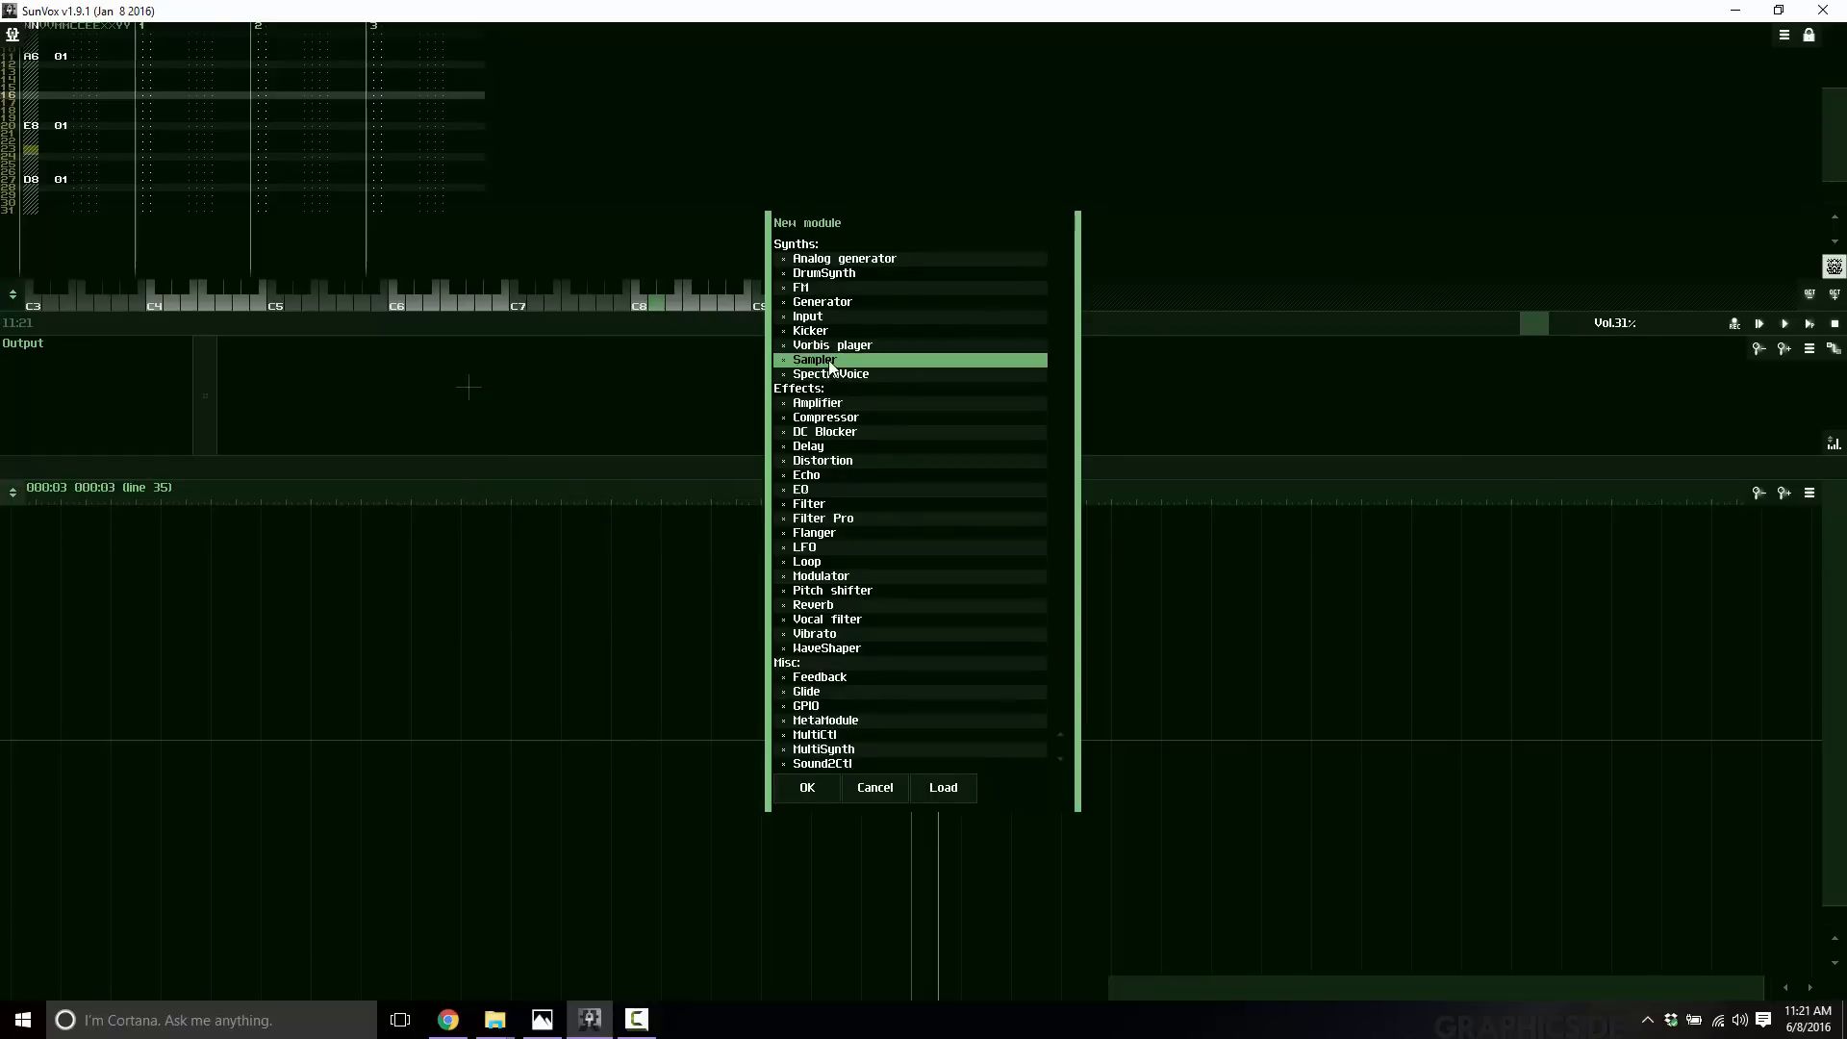
left_click(808, 787)
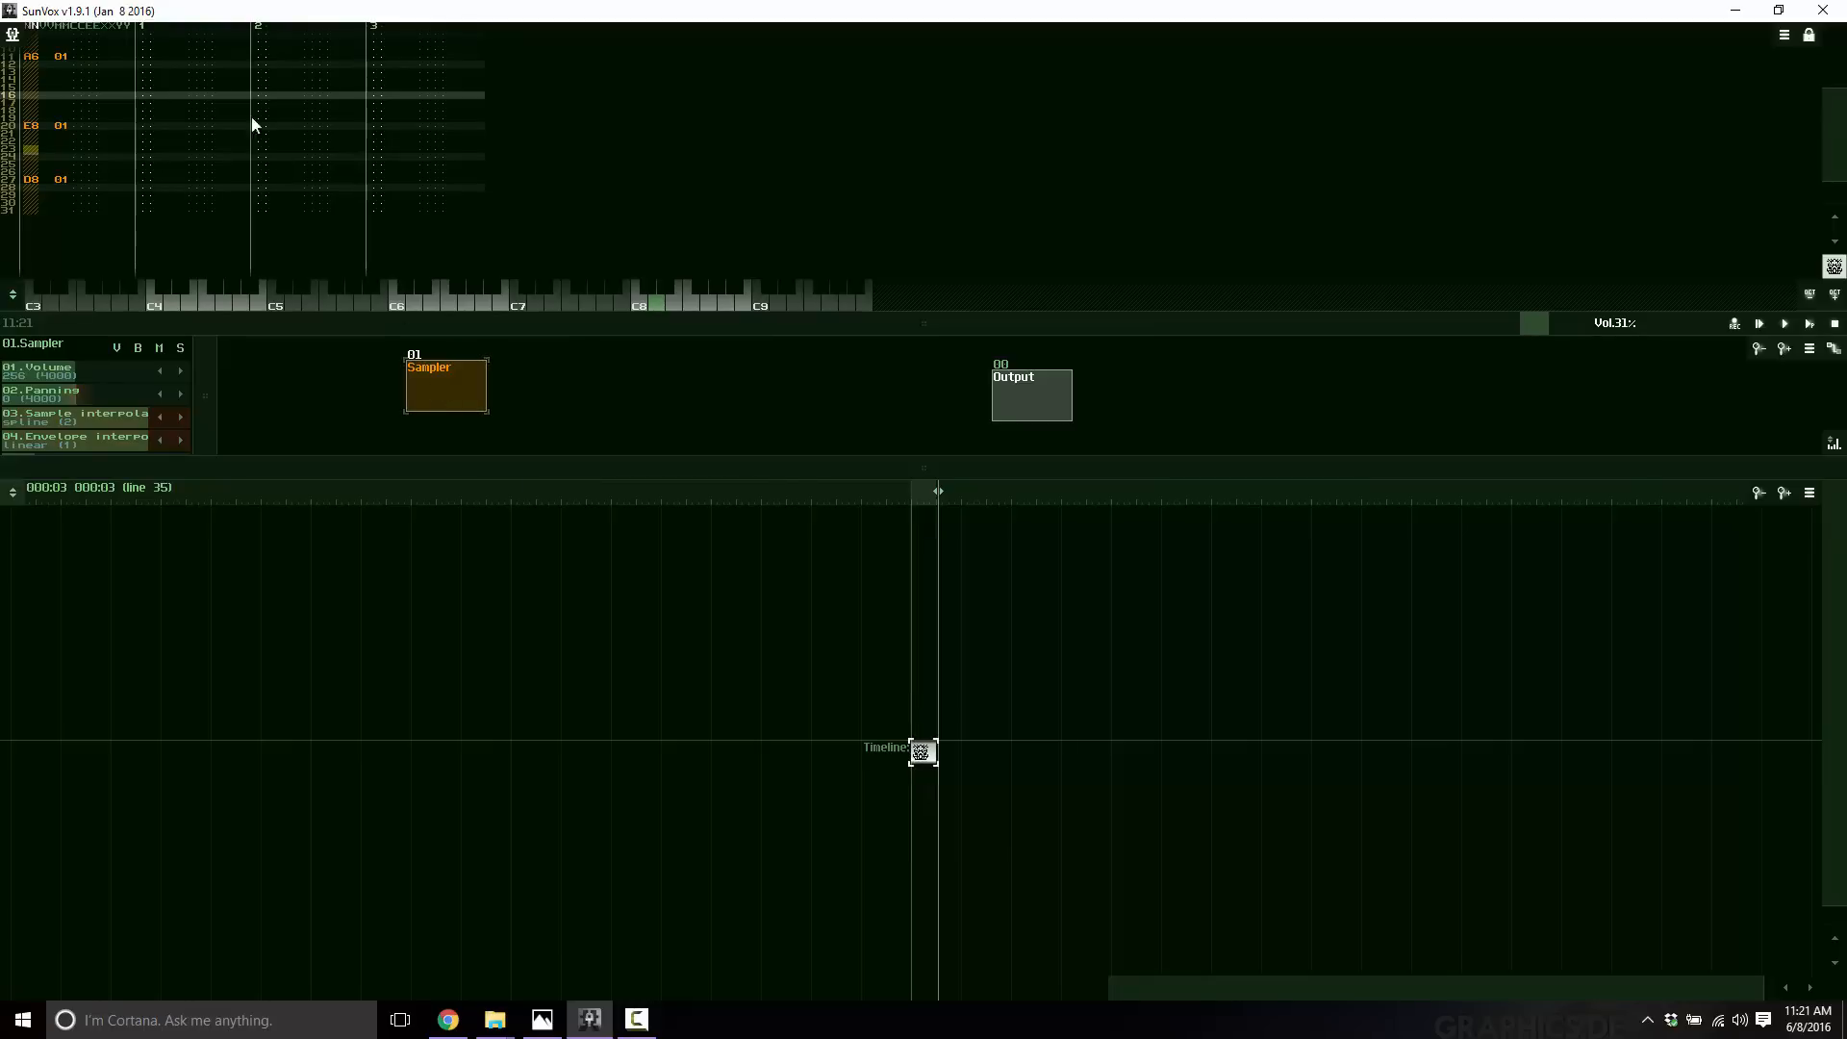
Load the cow.wav sample from the instruments/drums folder into the Sampler module.
right_click(449, 395)
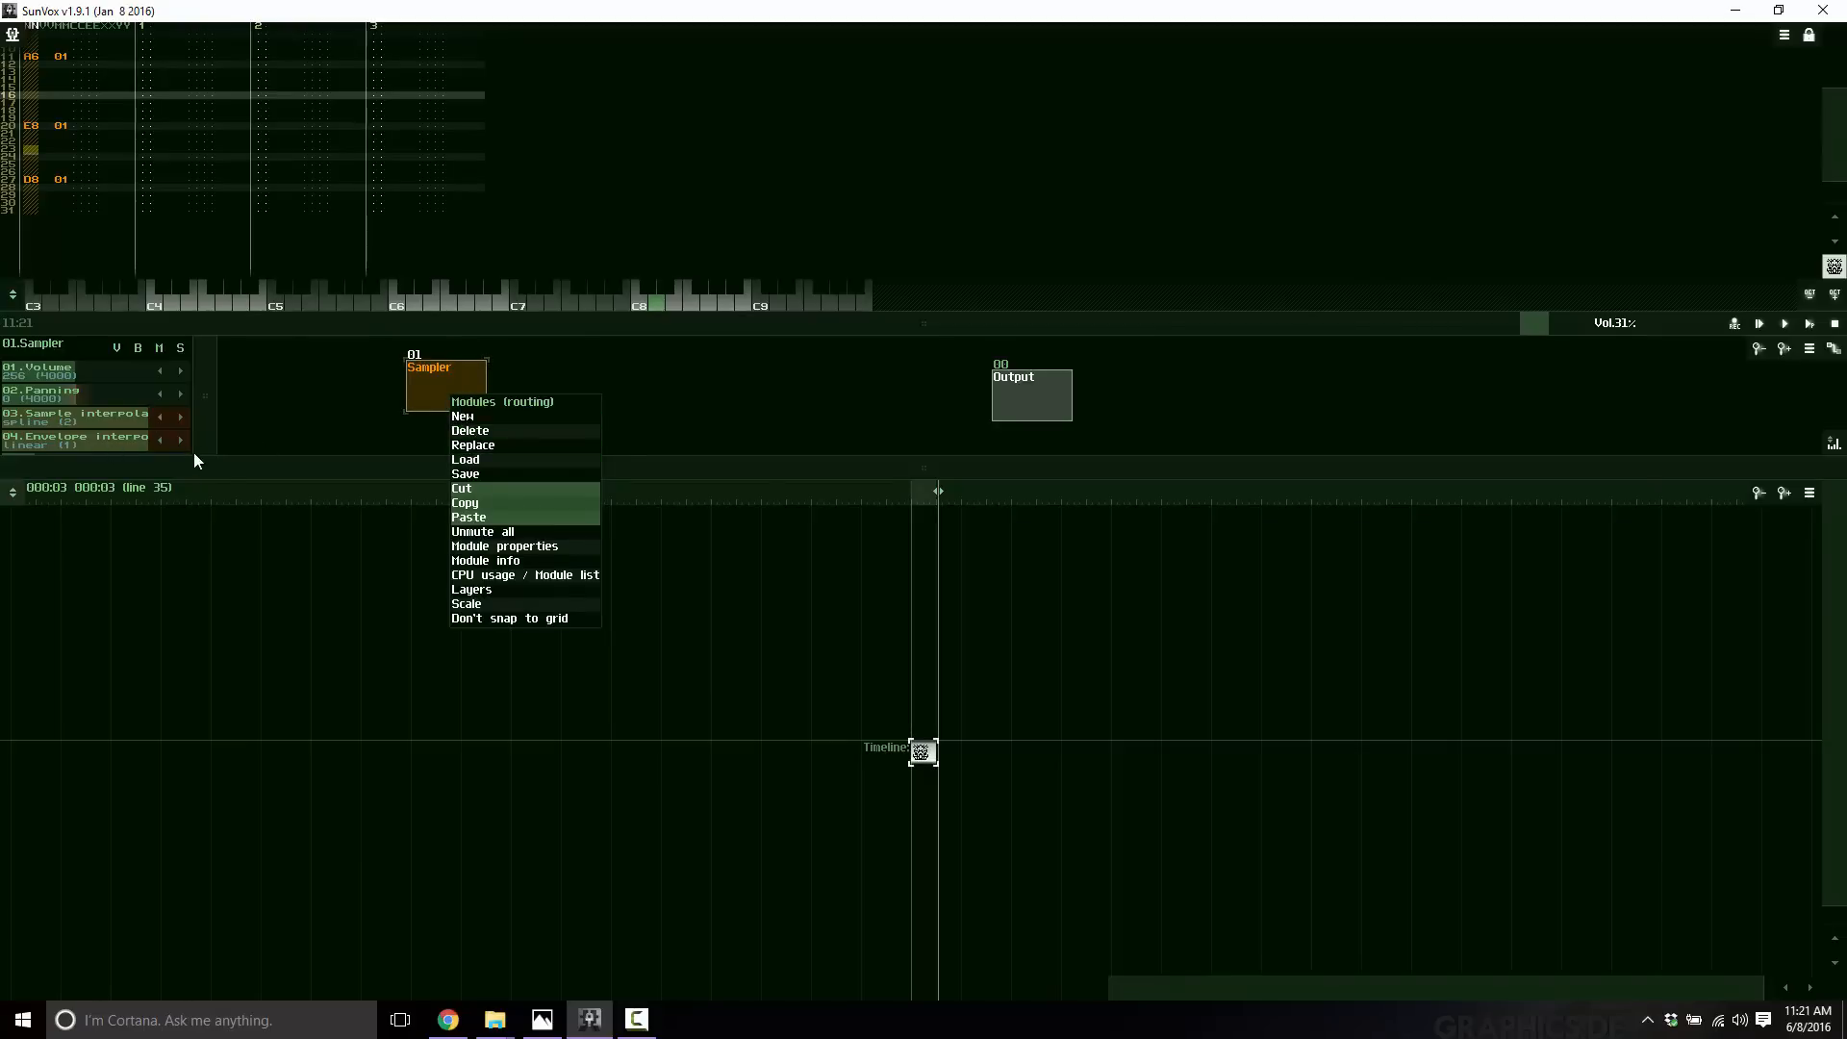
left_click(926, 457)
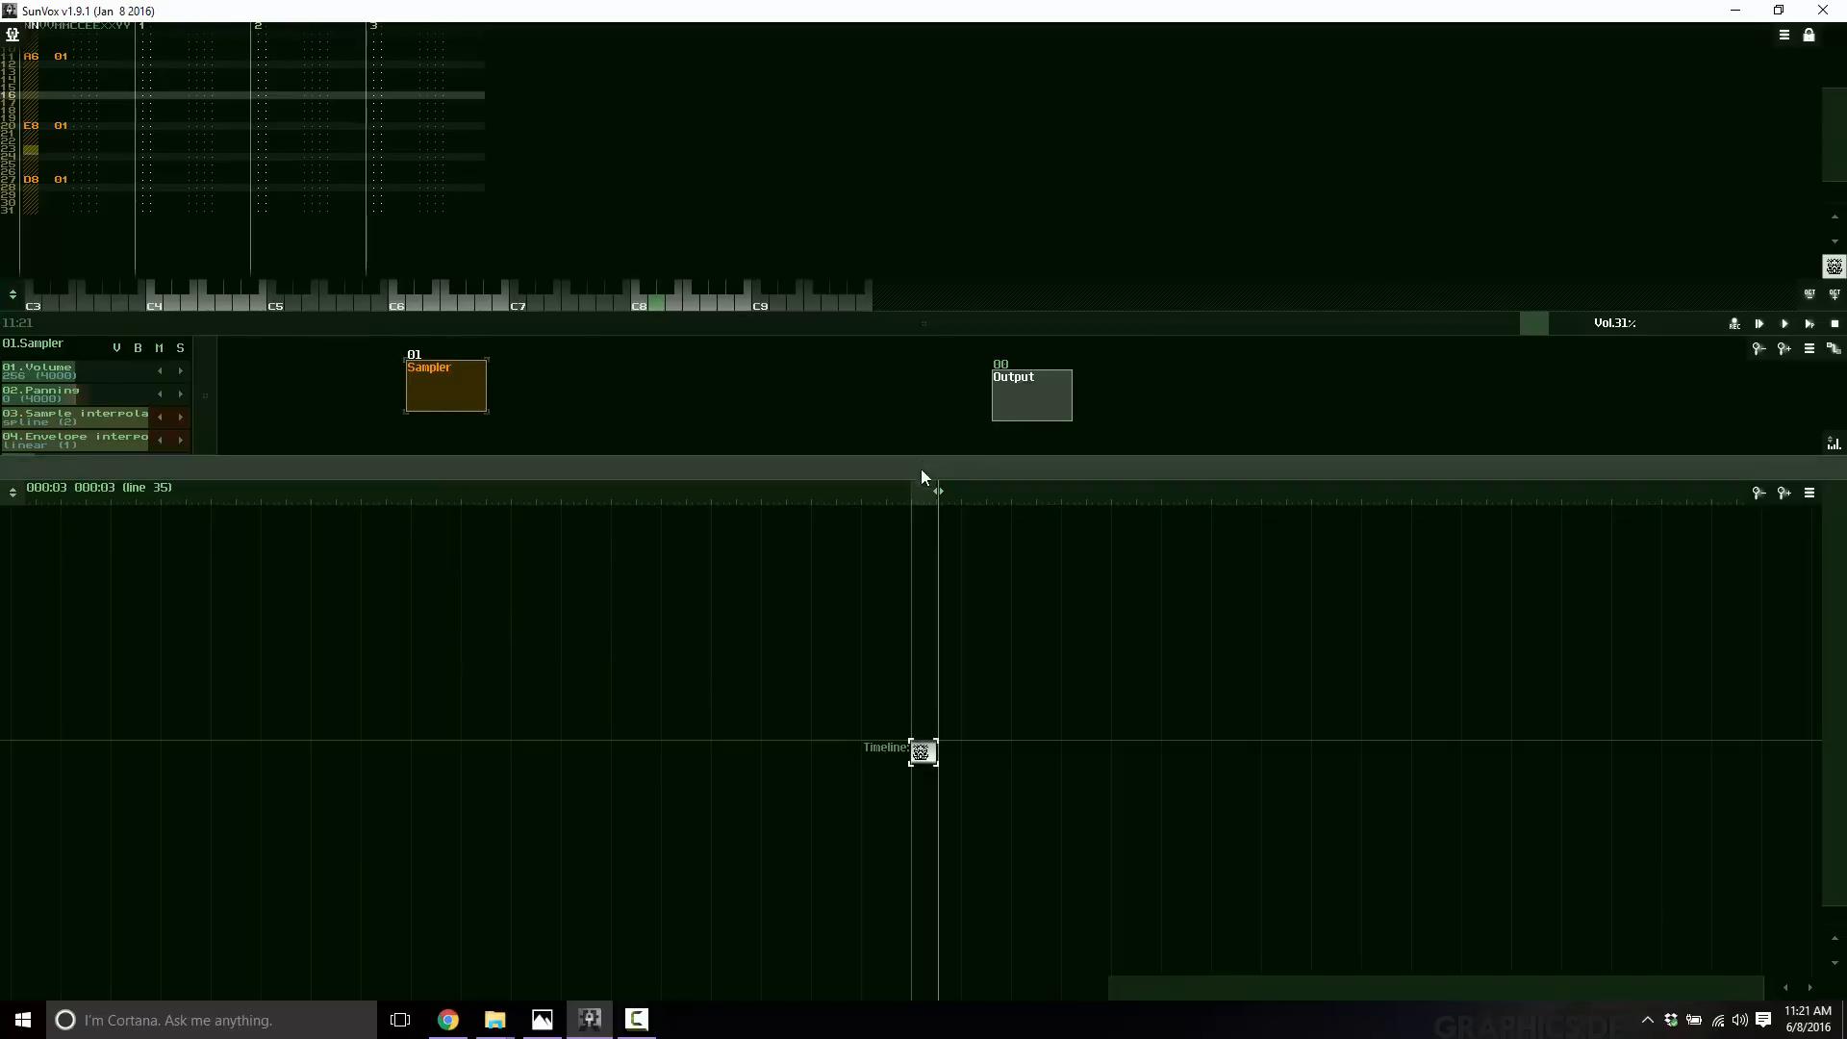
left_click_drag(921, 477, 914, 630)
left_click(73, 514)
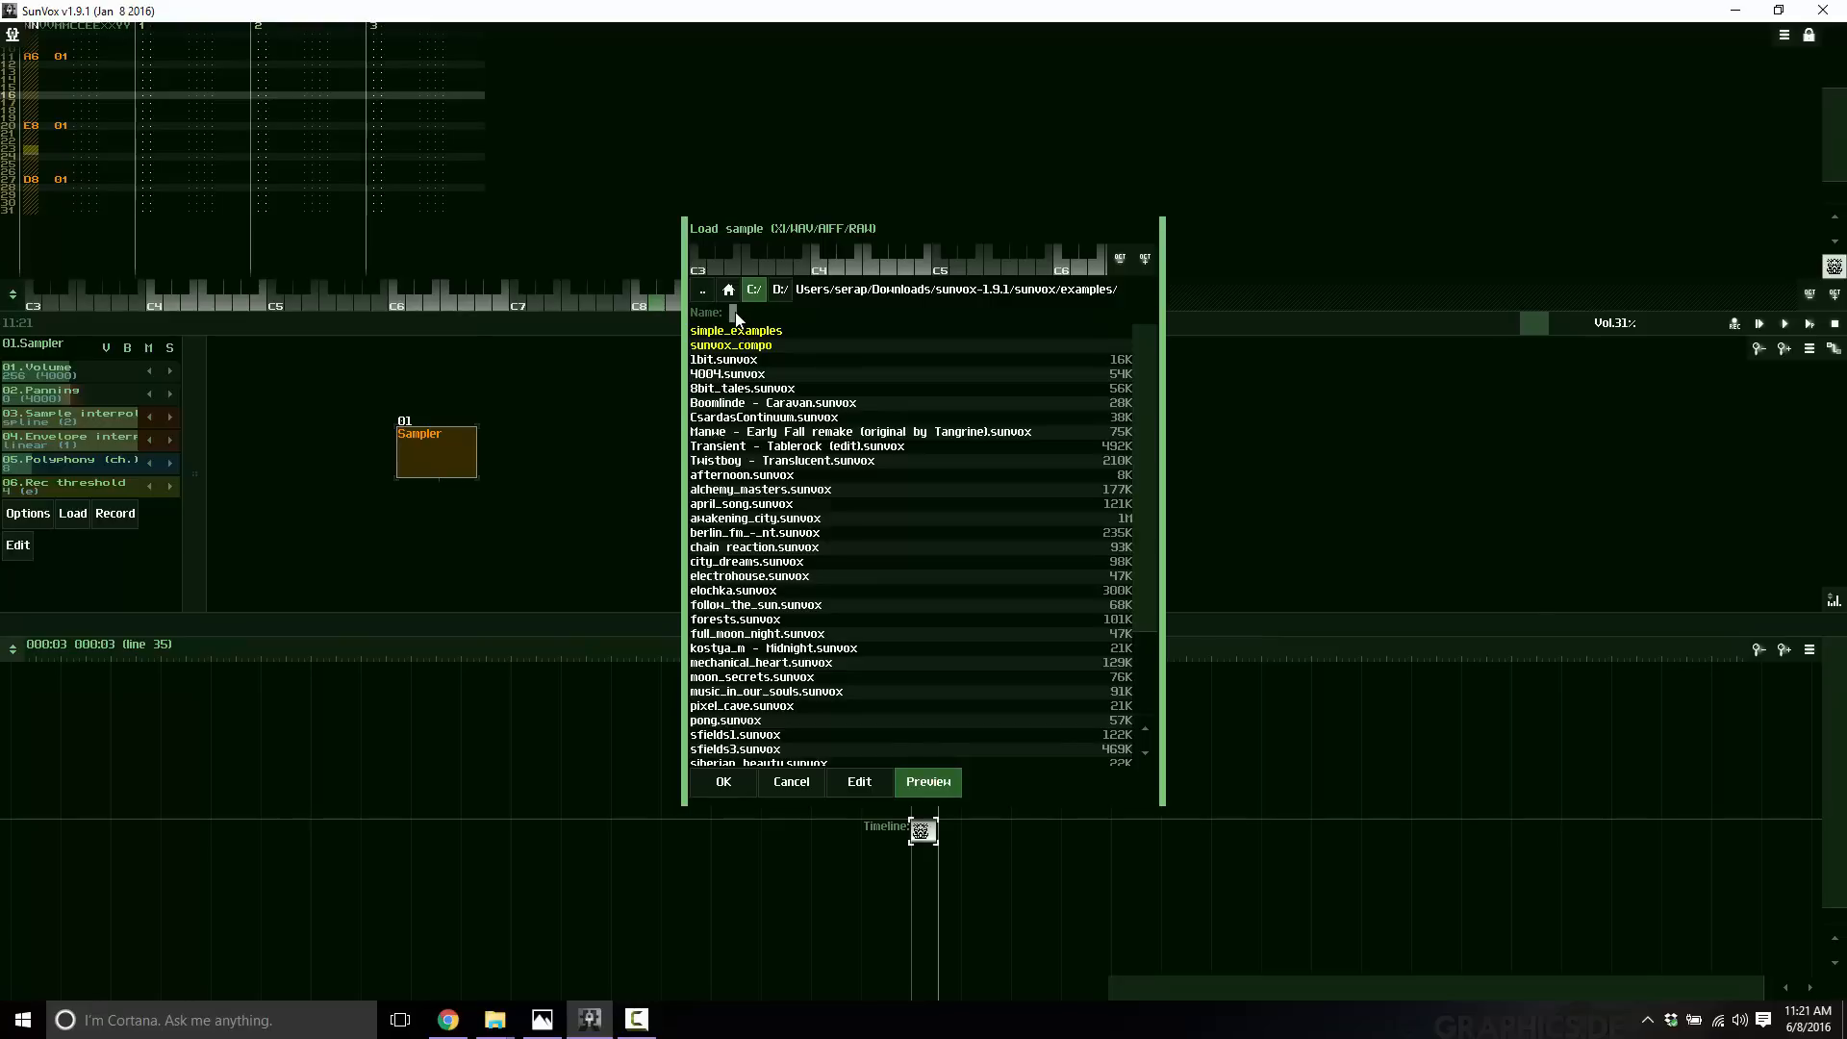
left_click(705, 294)
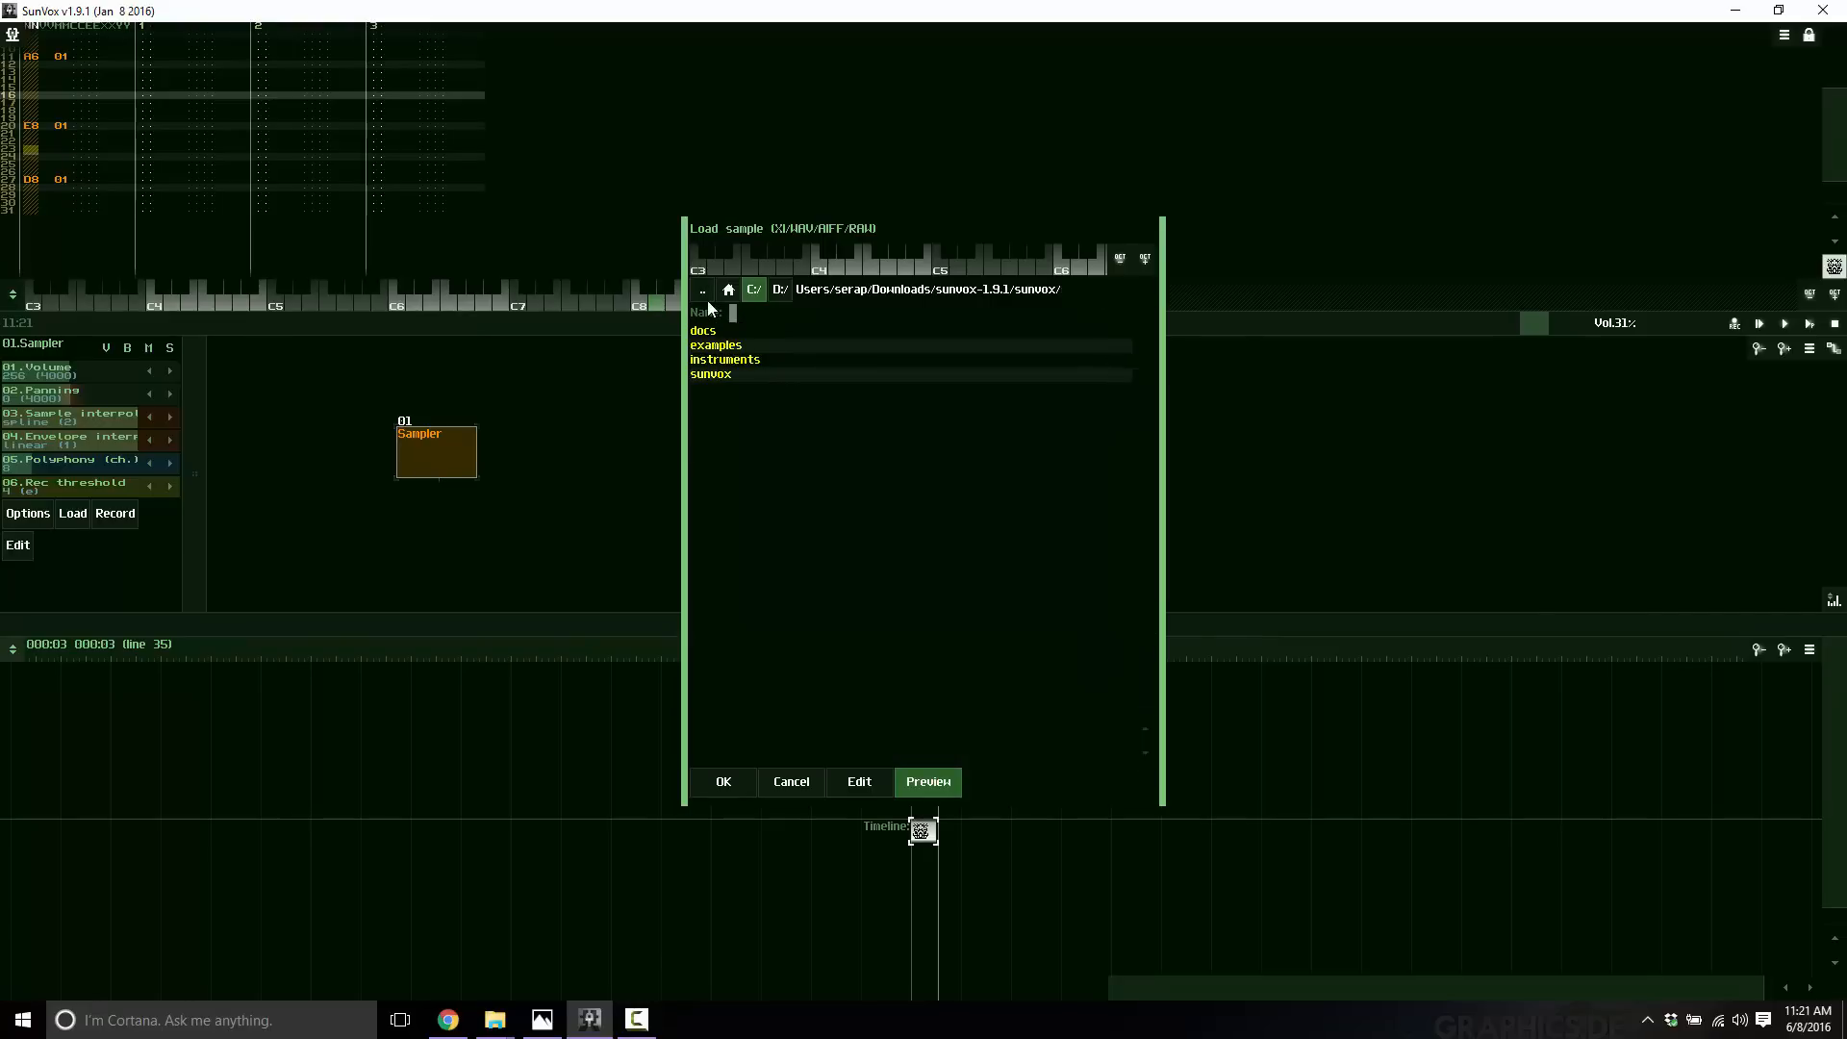
left_click(727, 366)
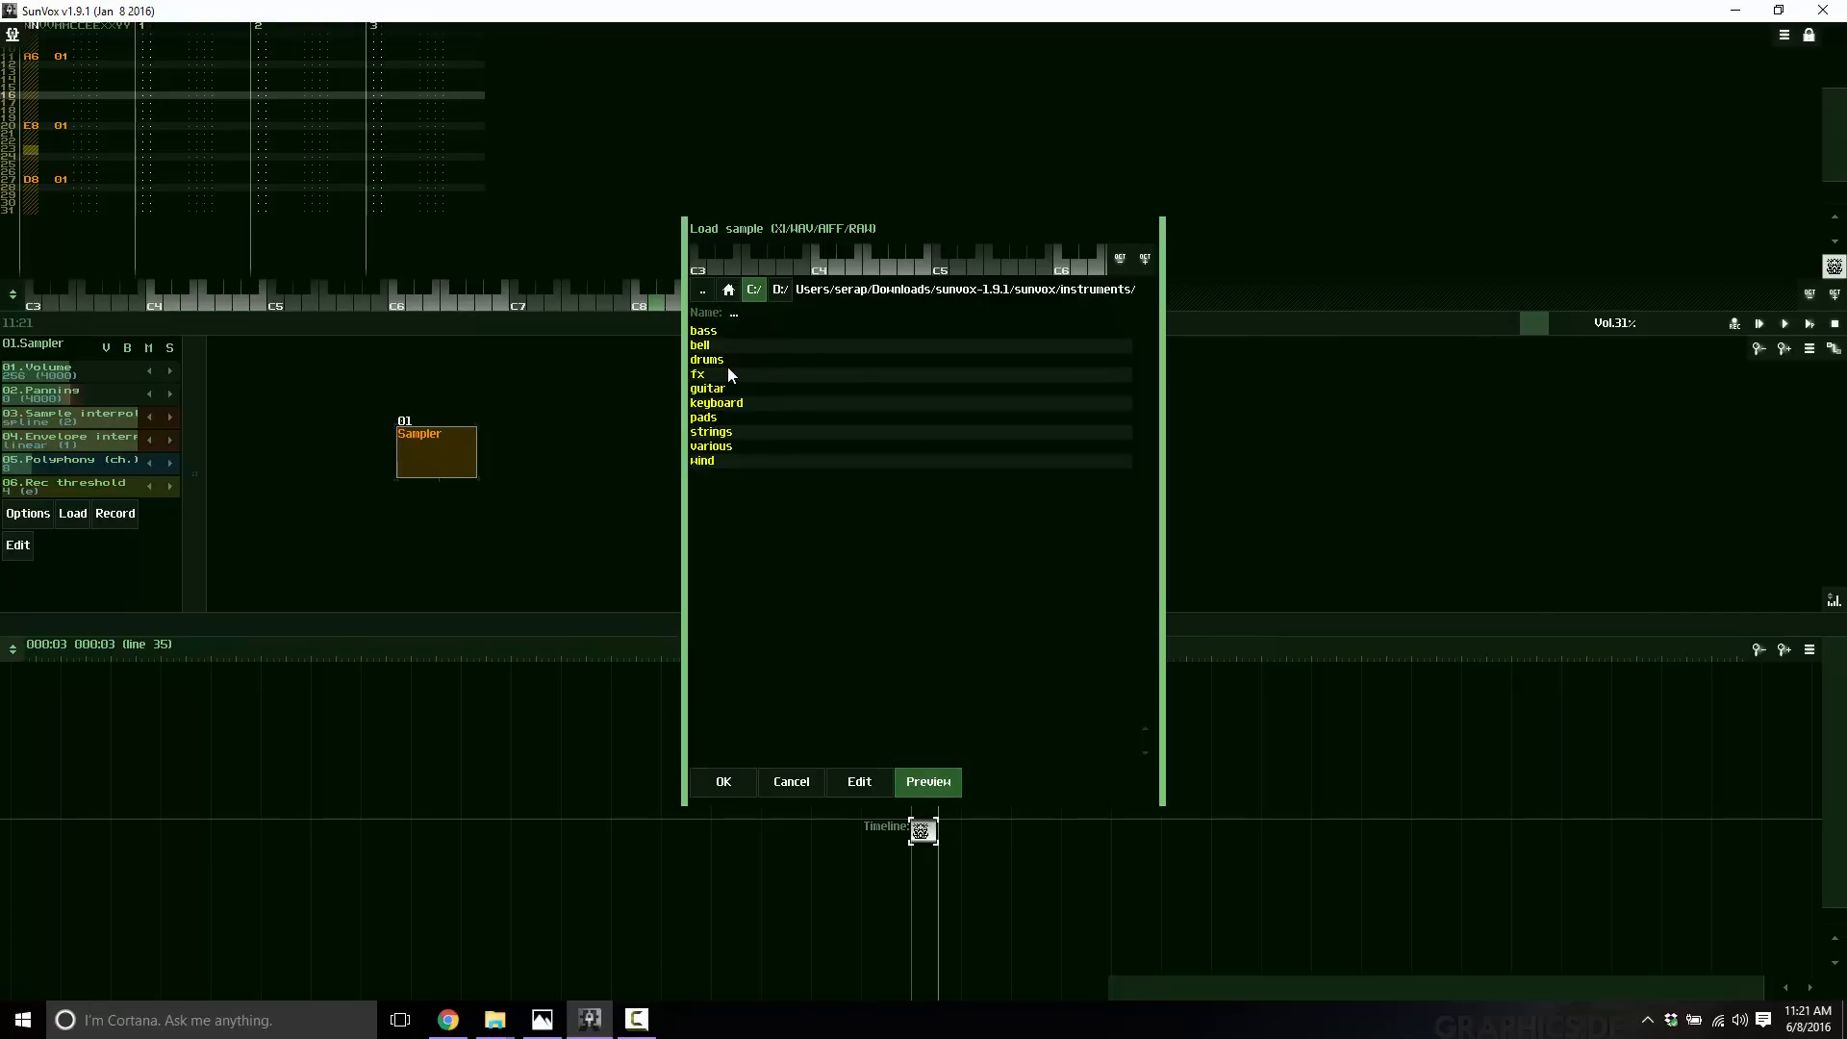
left_click(709, 364)
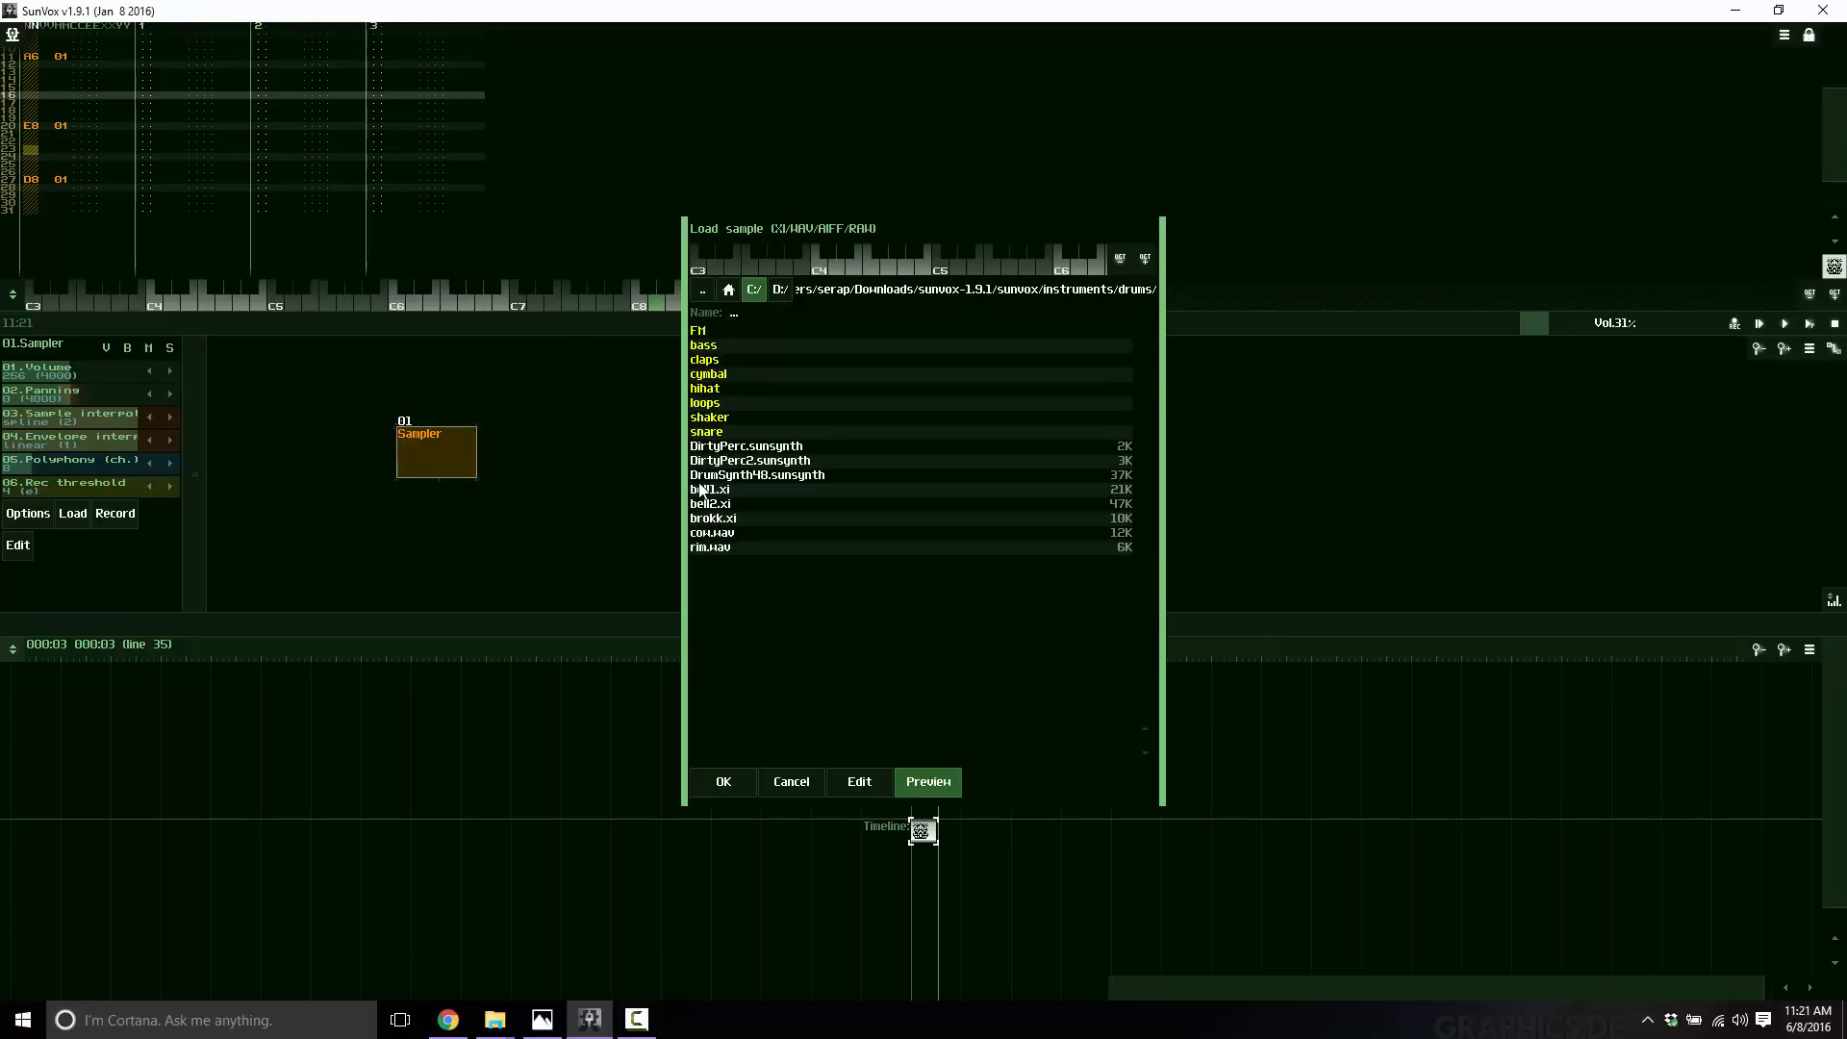
left_click(705, 534)
left_click(705, 537)
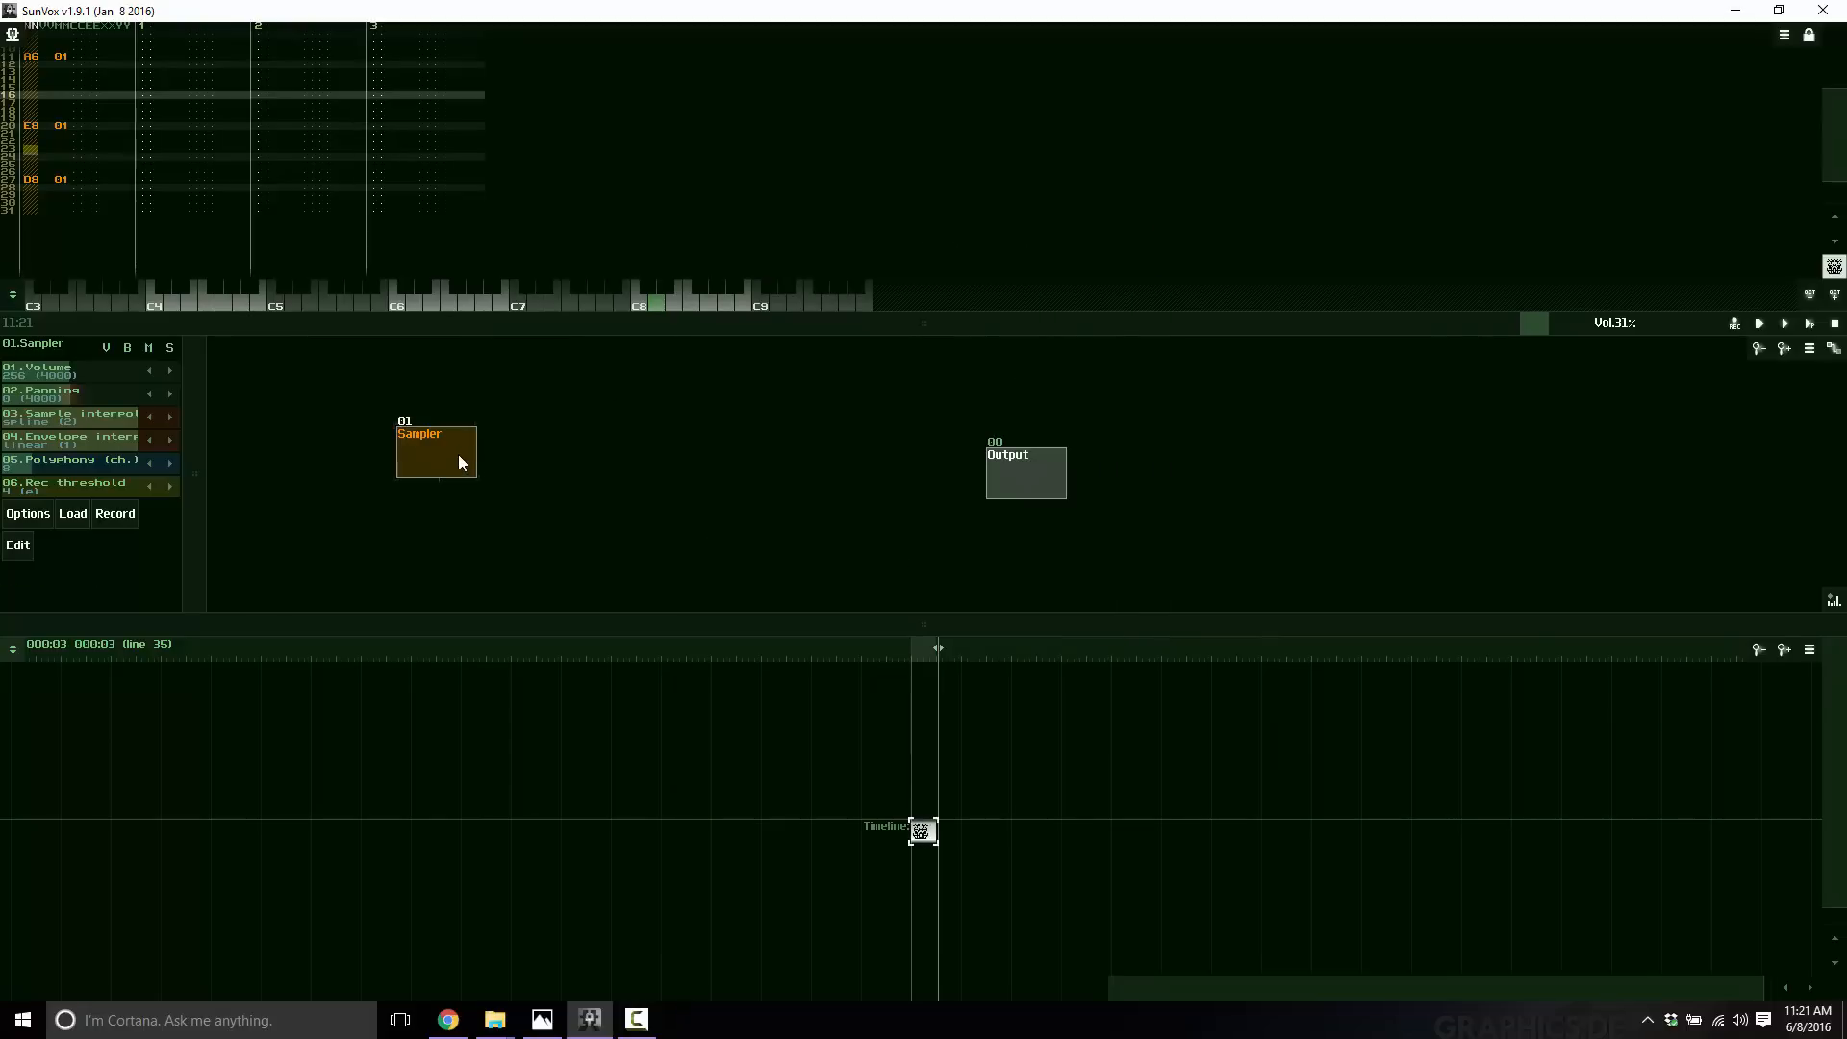
Connect the Sampler module to the Output and play the project with the master volume raised to 60%.
left_click_drag(457, 454, 1024, 479)
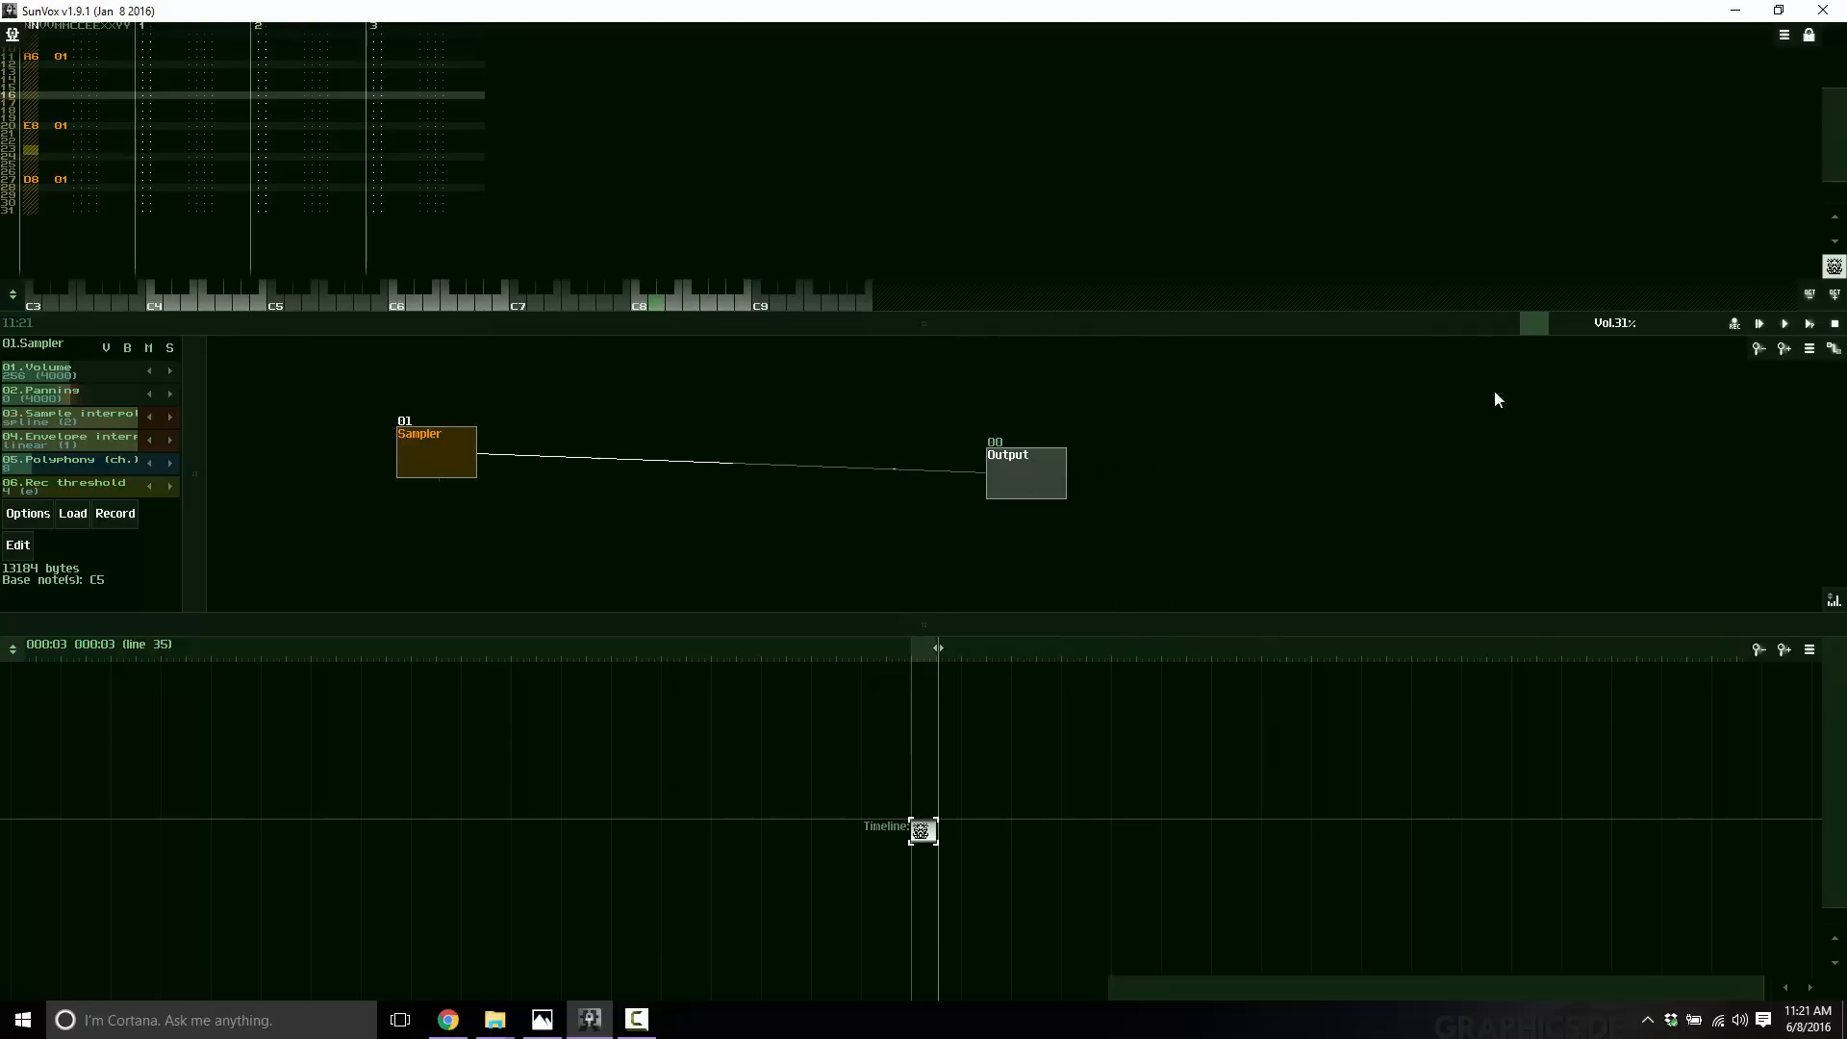
left_click(1783, 325)
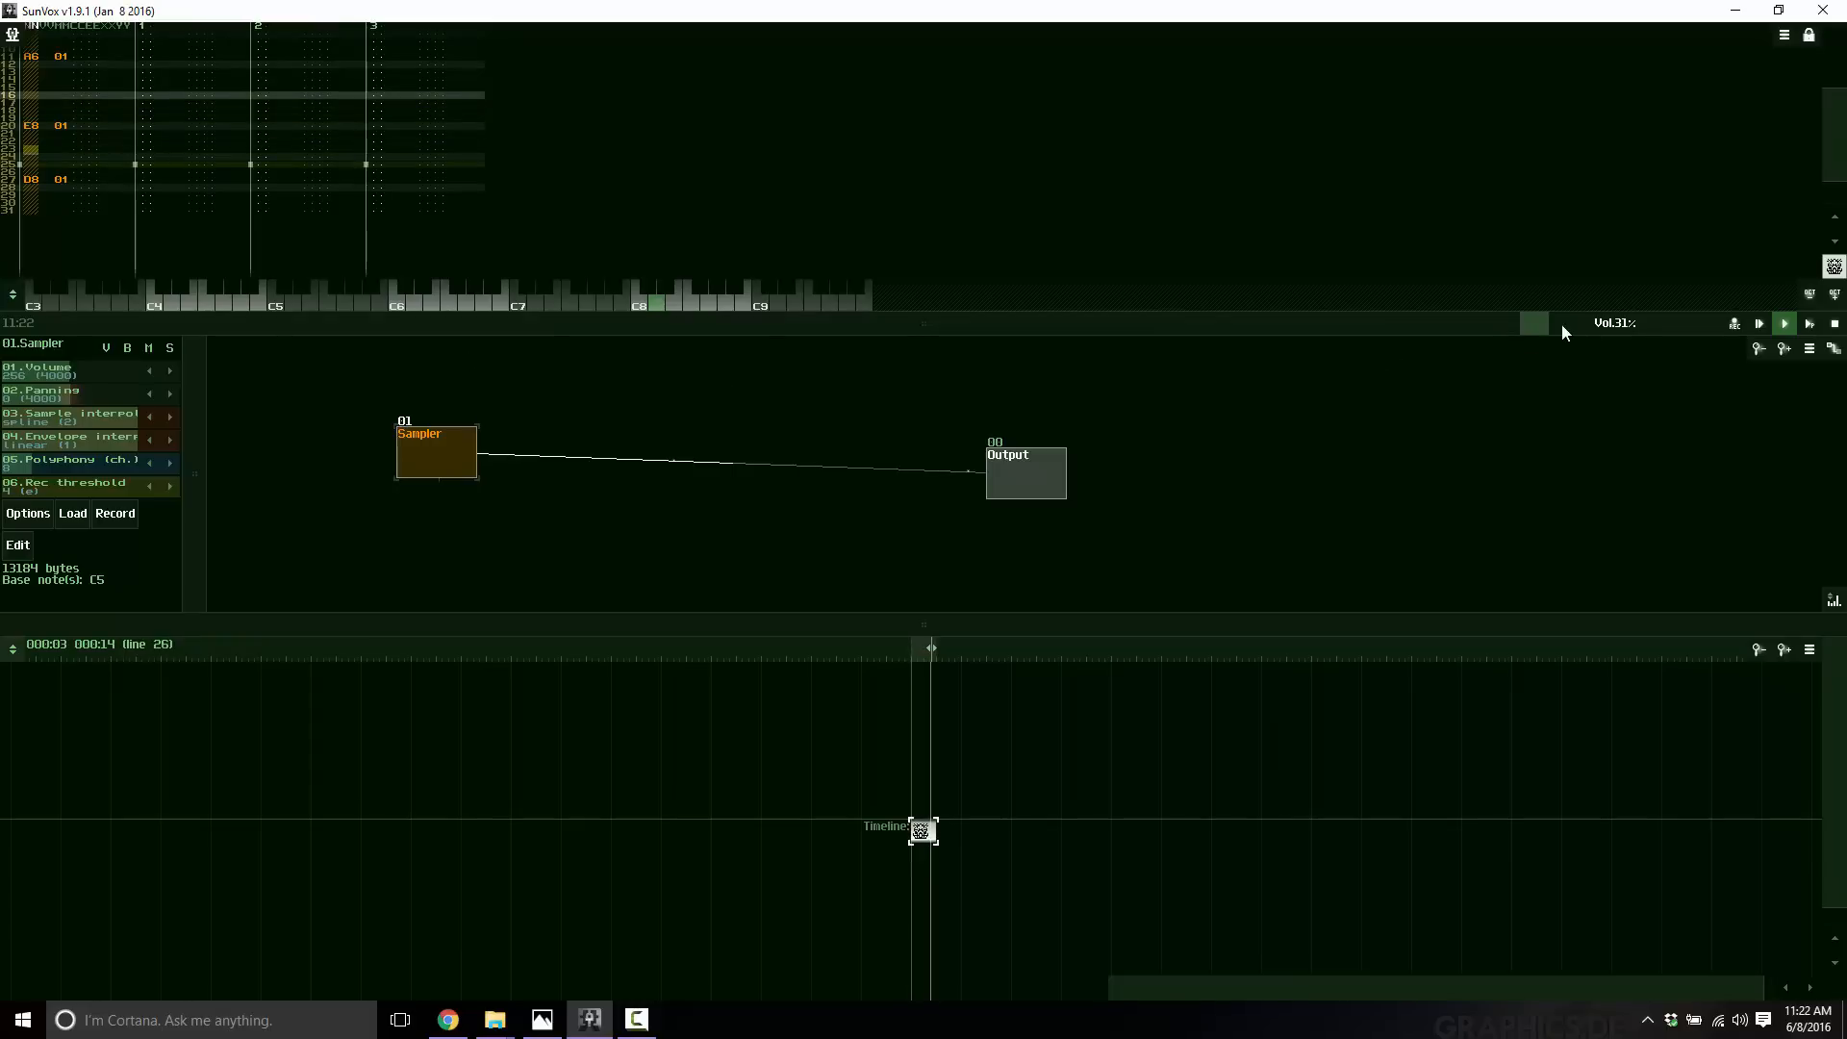
left_click_drag(1554, 325, 1585, 321)
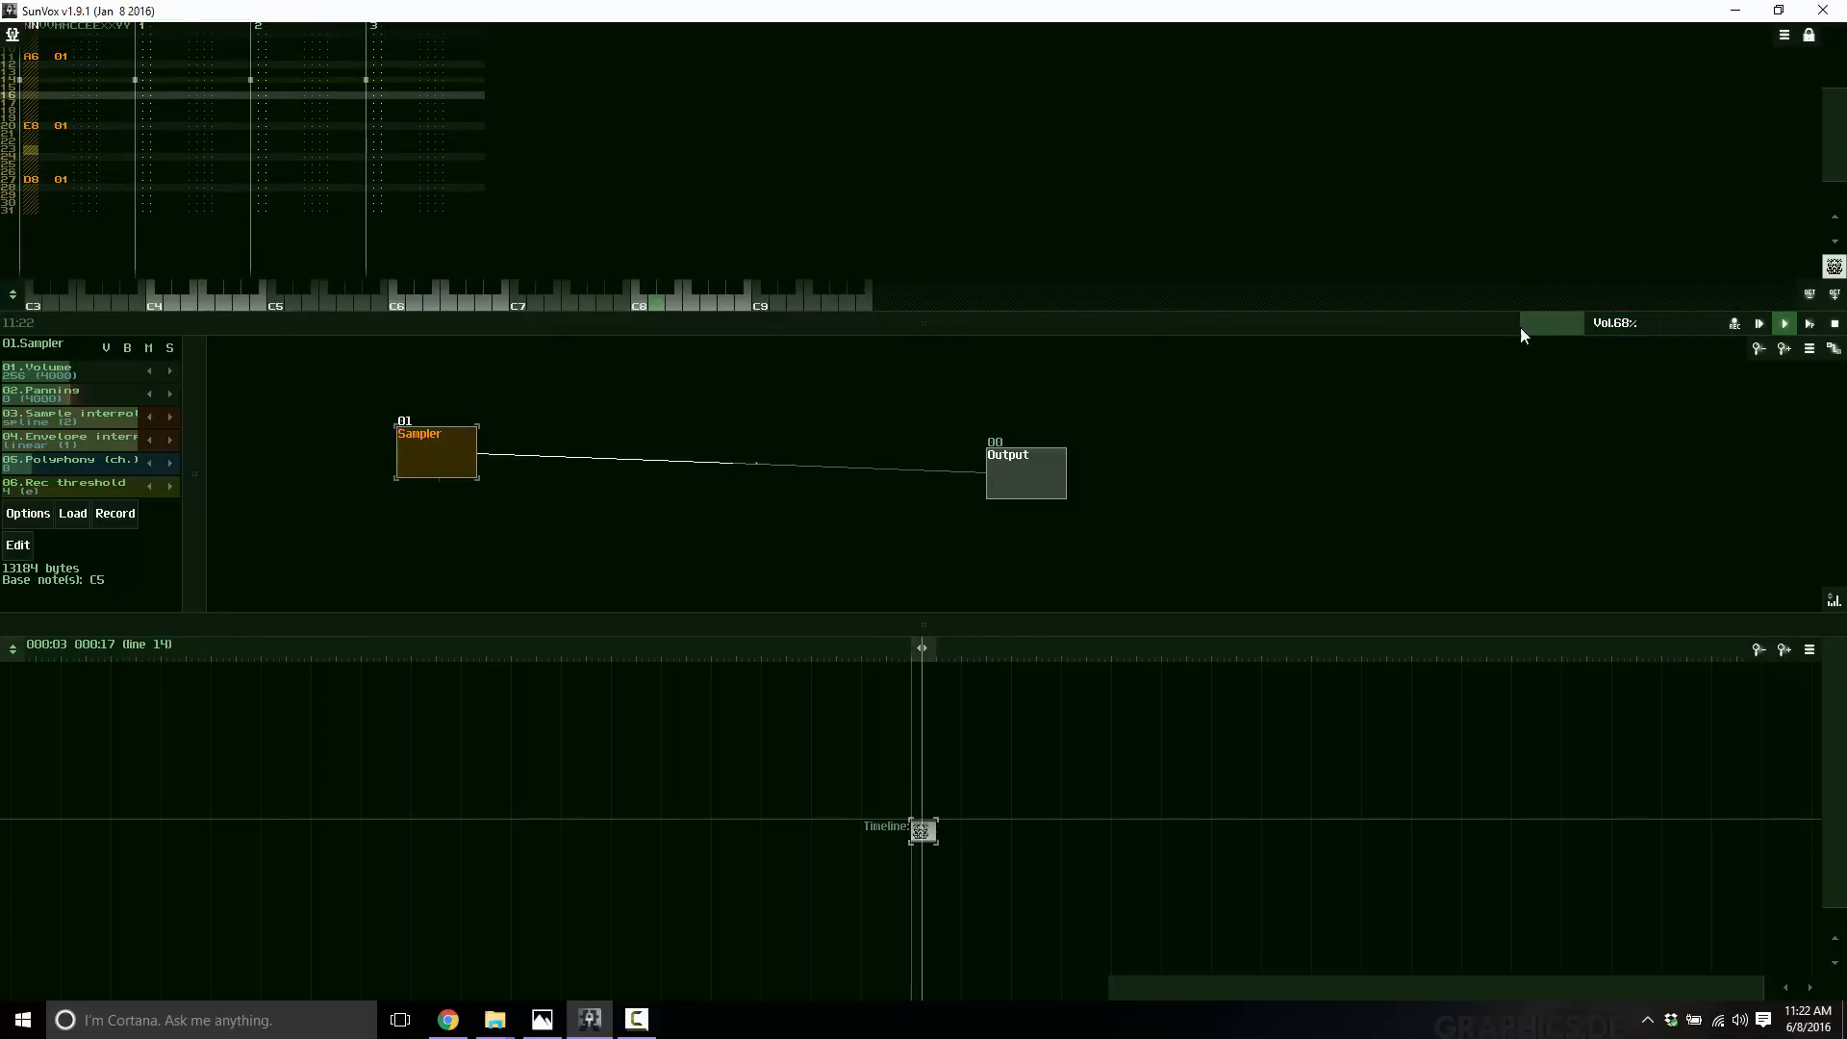
Insert an Echo effect module and route the Sampler through it to the Output.
right_click(766, 518)
left_click(794, 541)
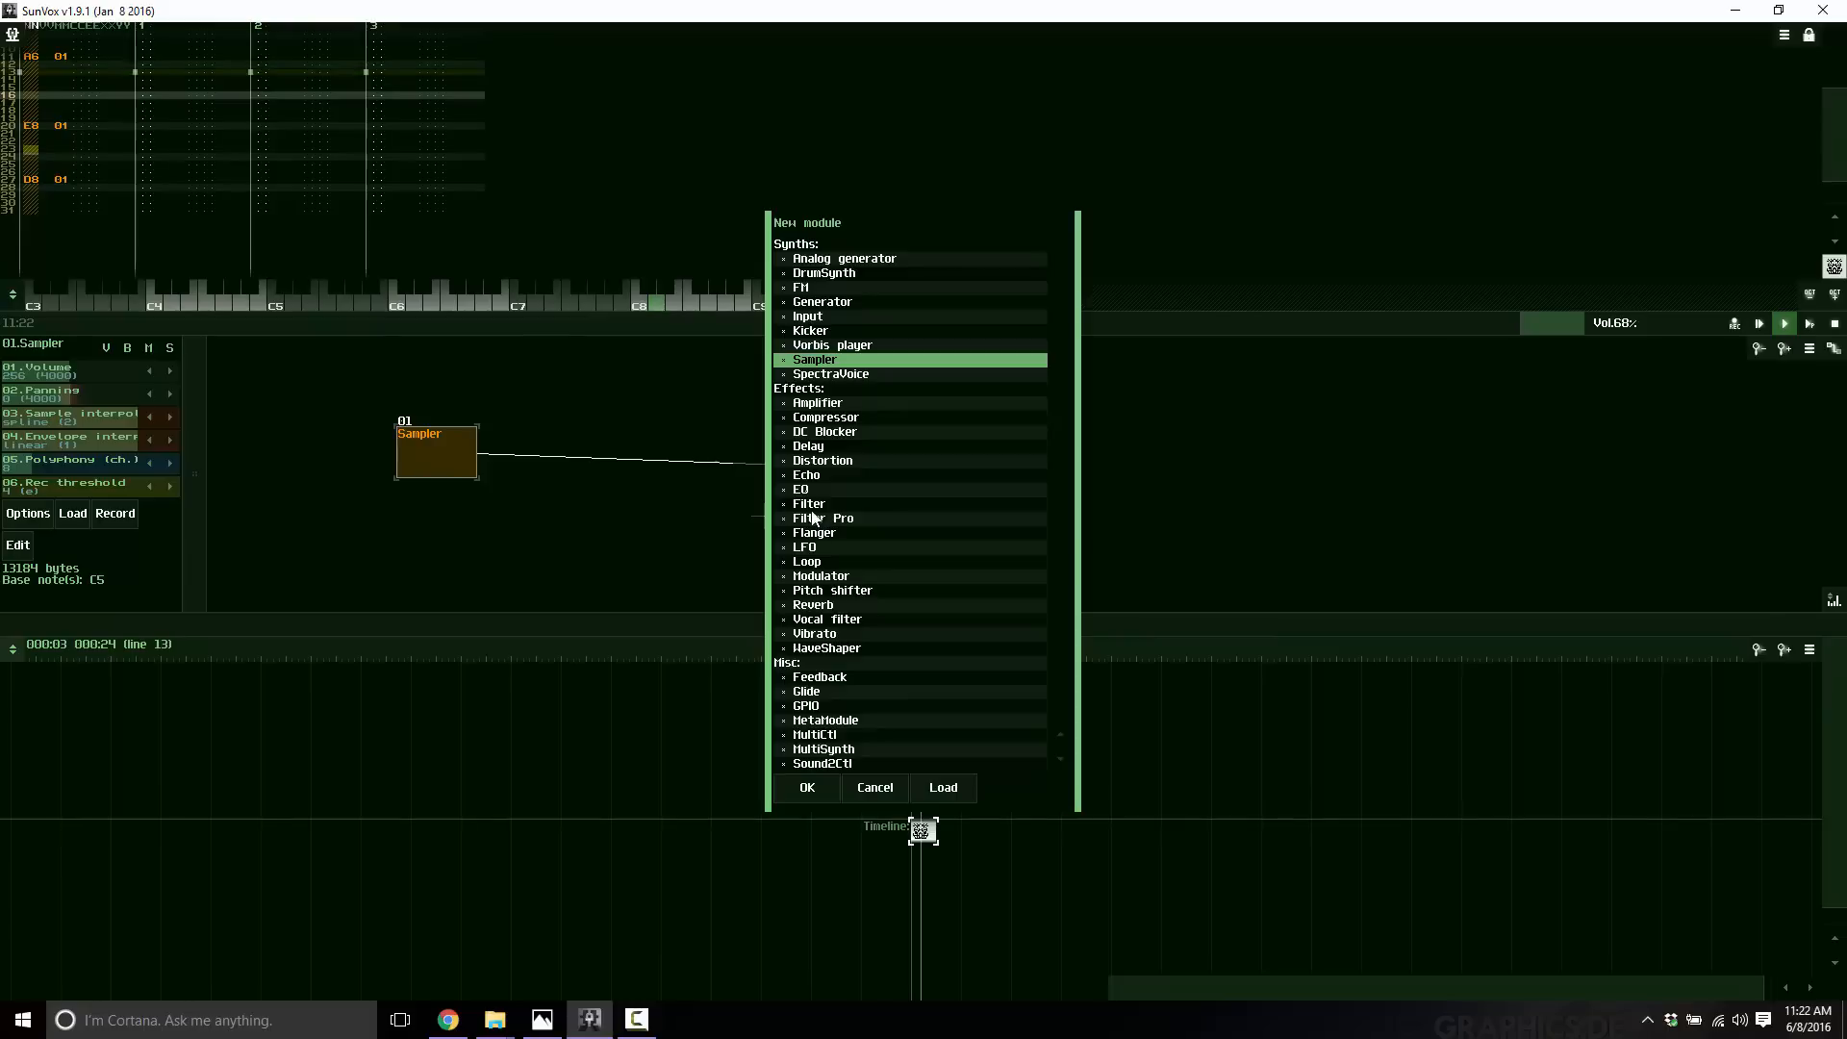
left_click(806, 474)
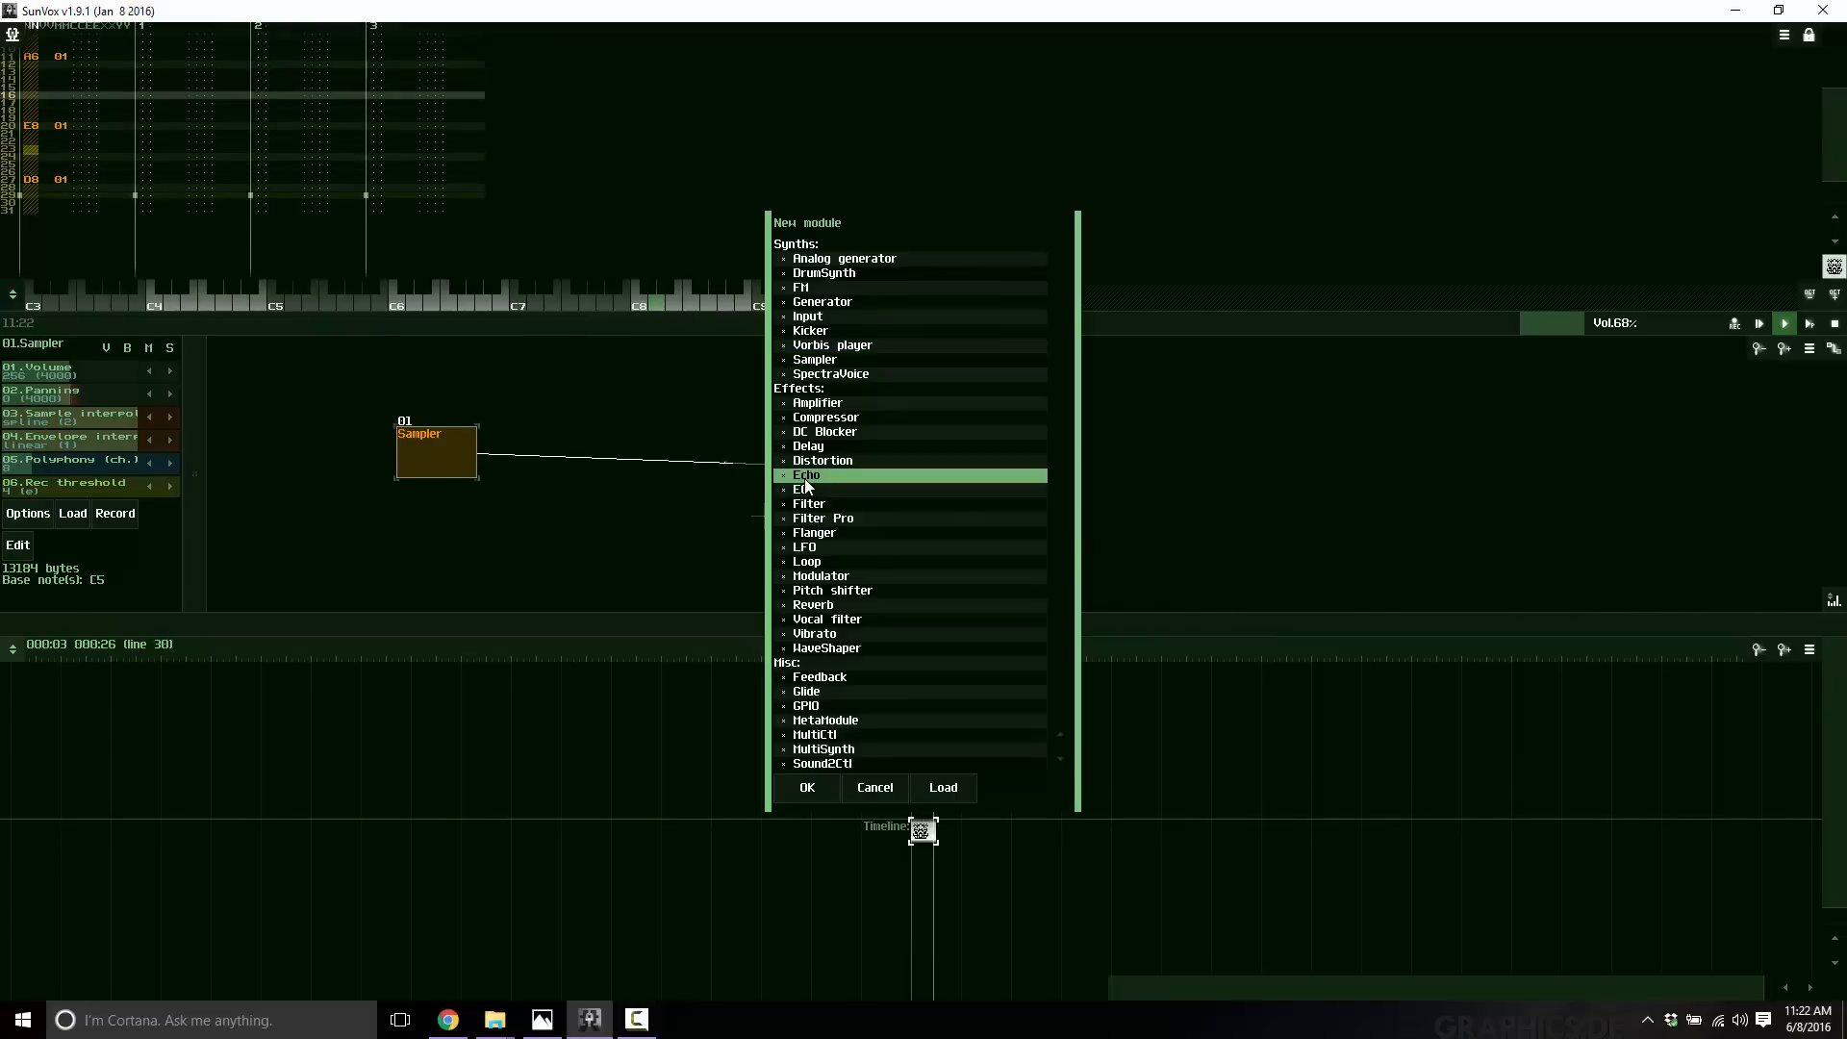
left_click(807, 786)
left_click_drag(471, 452, 1002, 475)
left_click_drag(452, 482, 1008, 465)
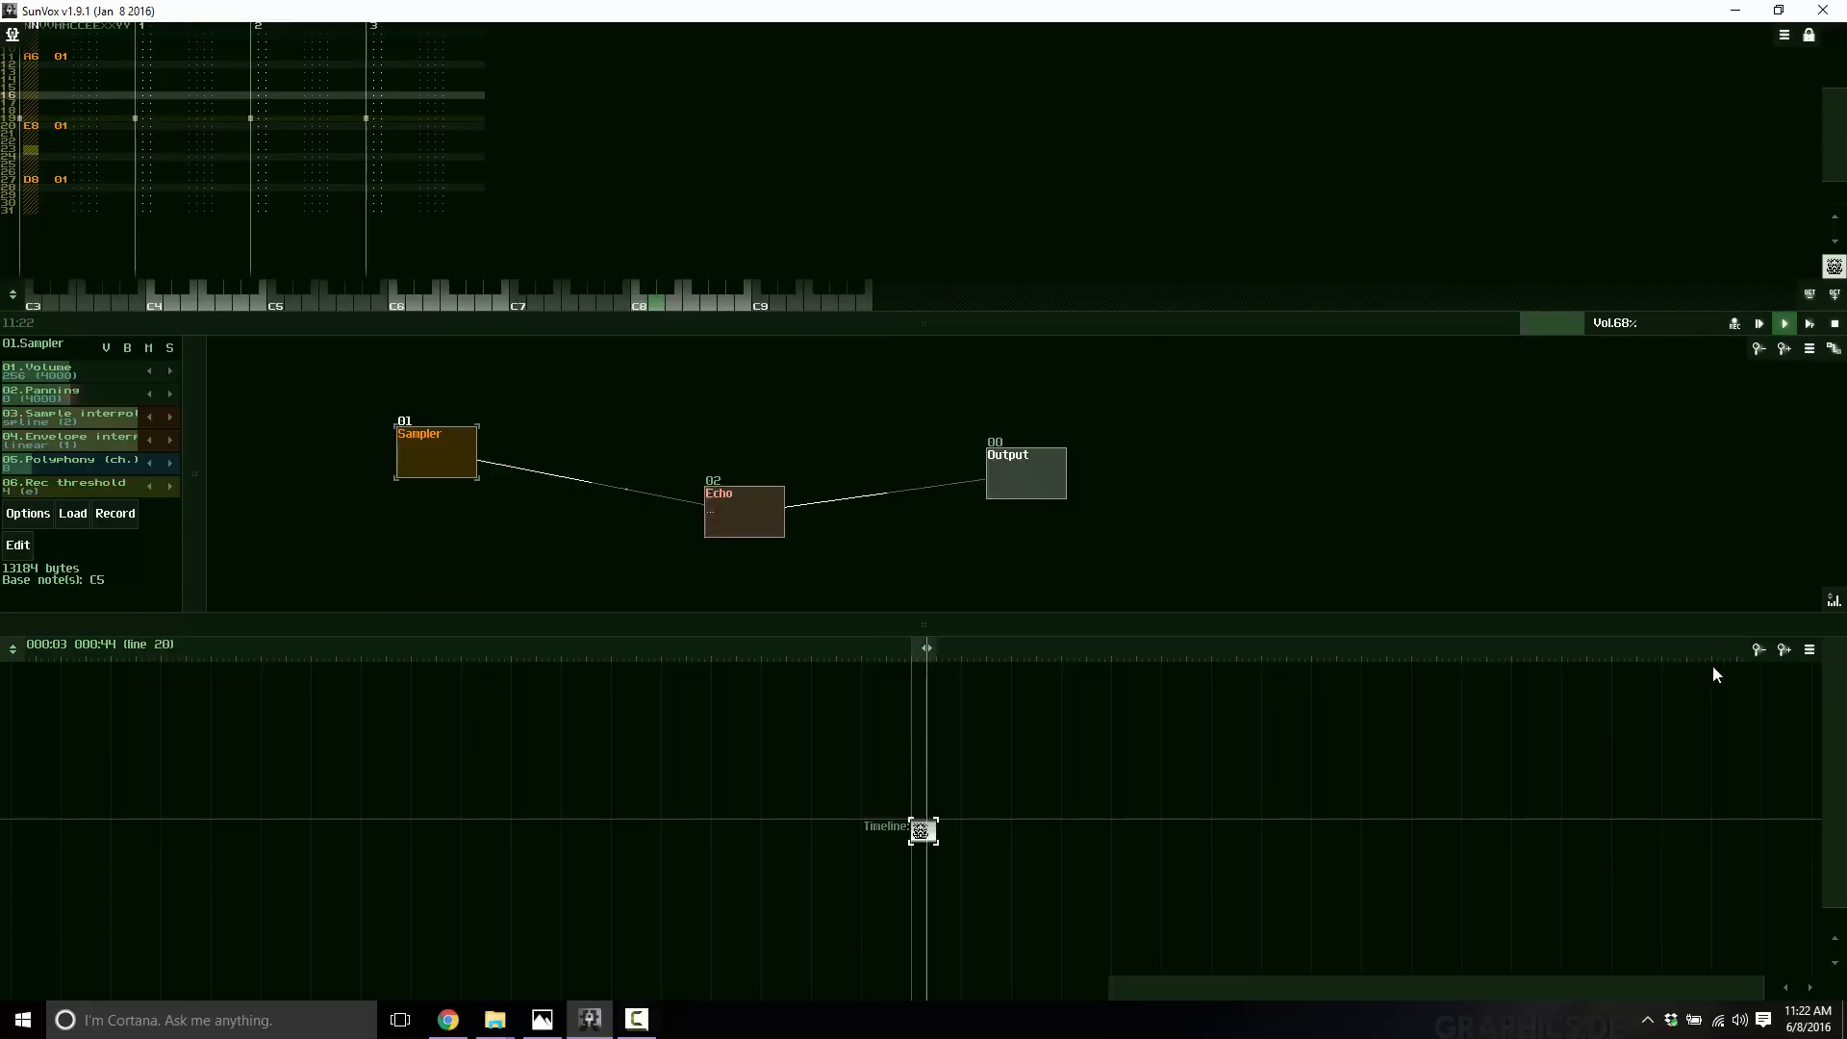
Copy the pattern and paste a duplicate onto the timeline, stopping playback.
left_click(1810, 649)
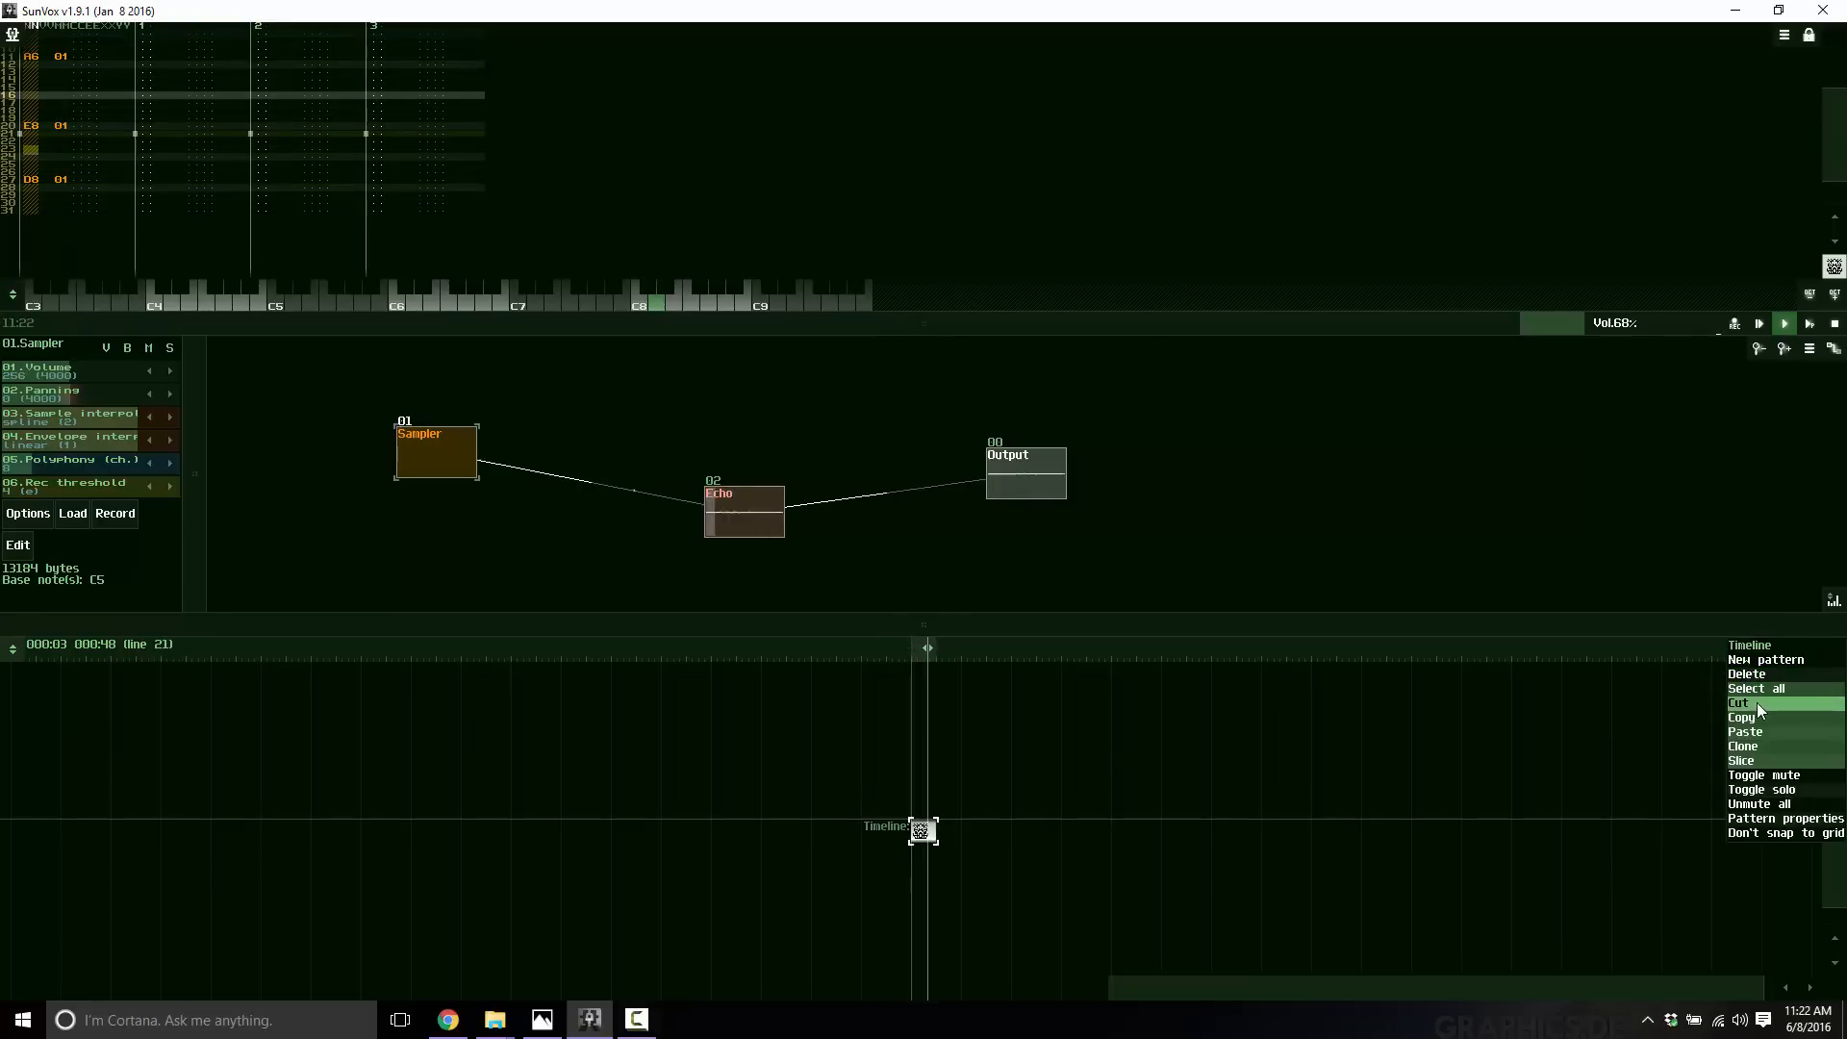
left_click(1749, 719)
left_click(1809, 650)
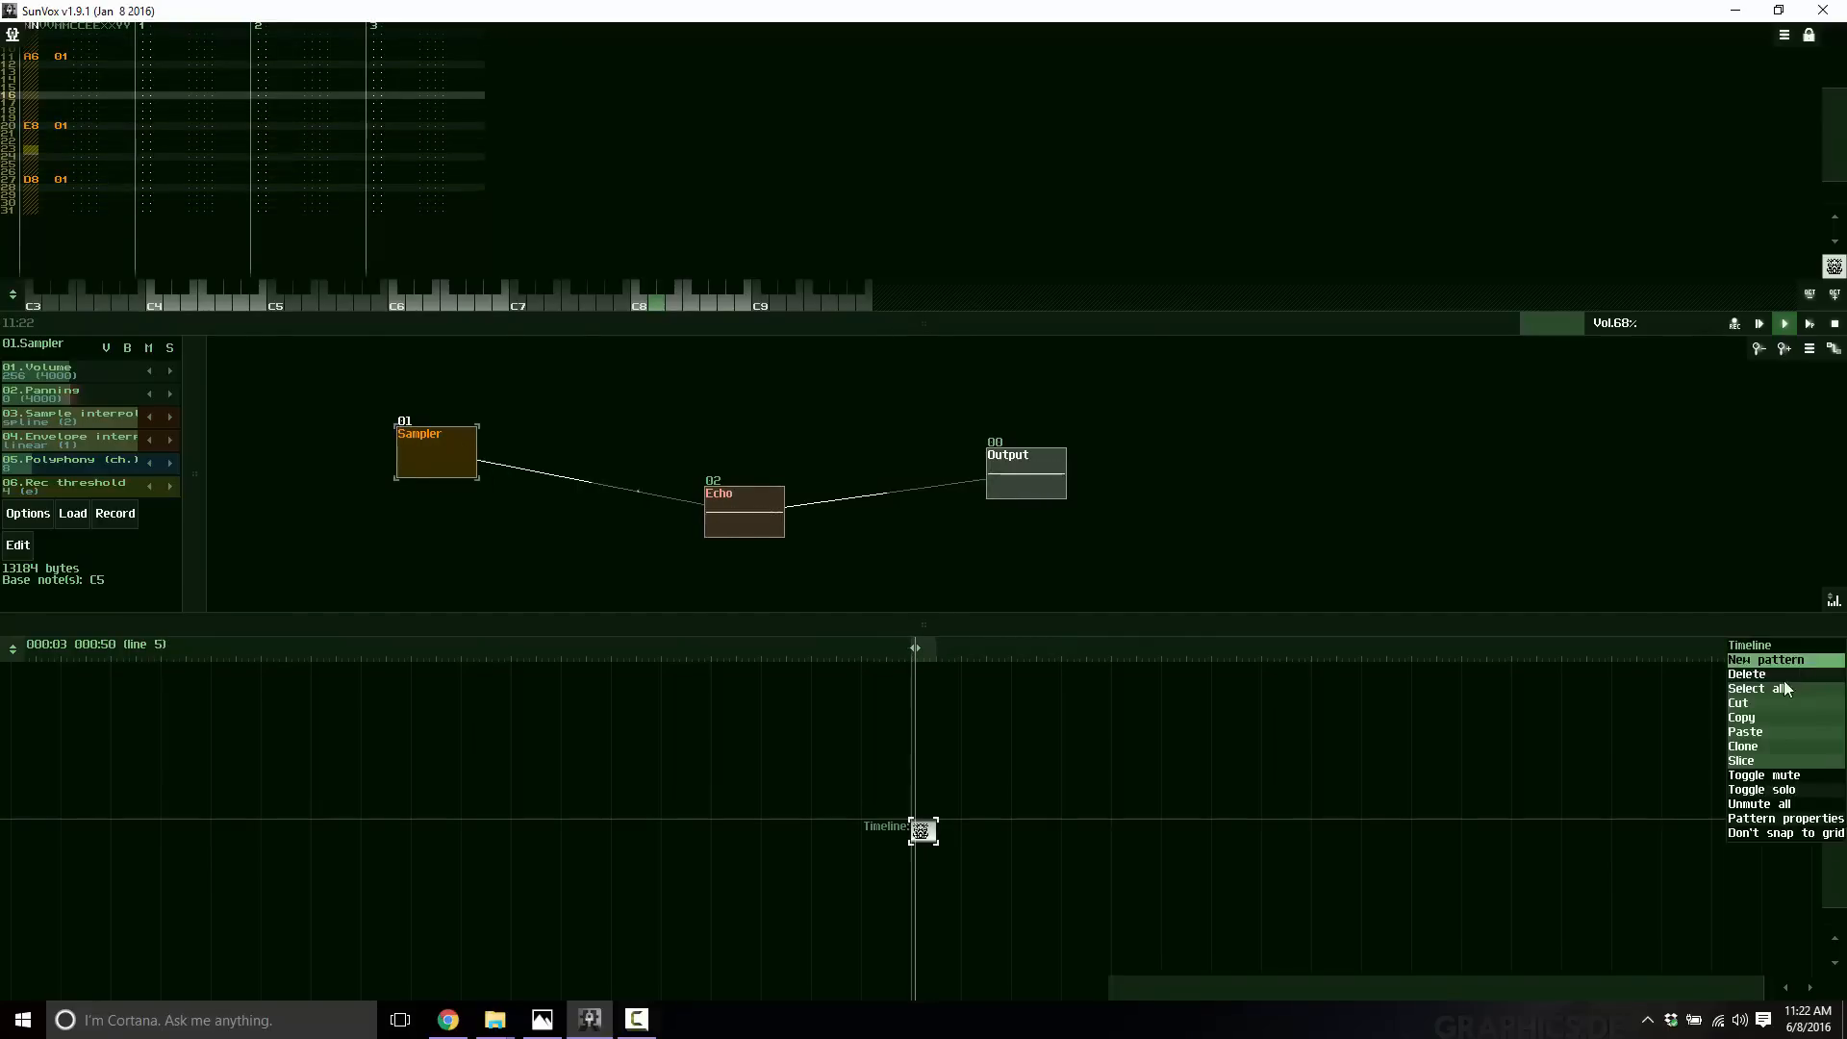
left_click(1751, 731)
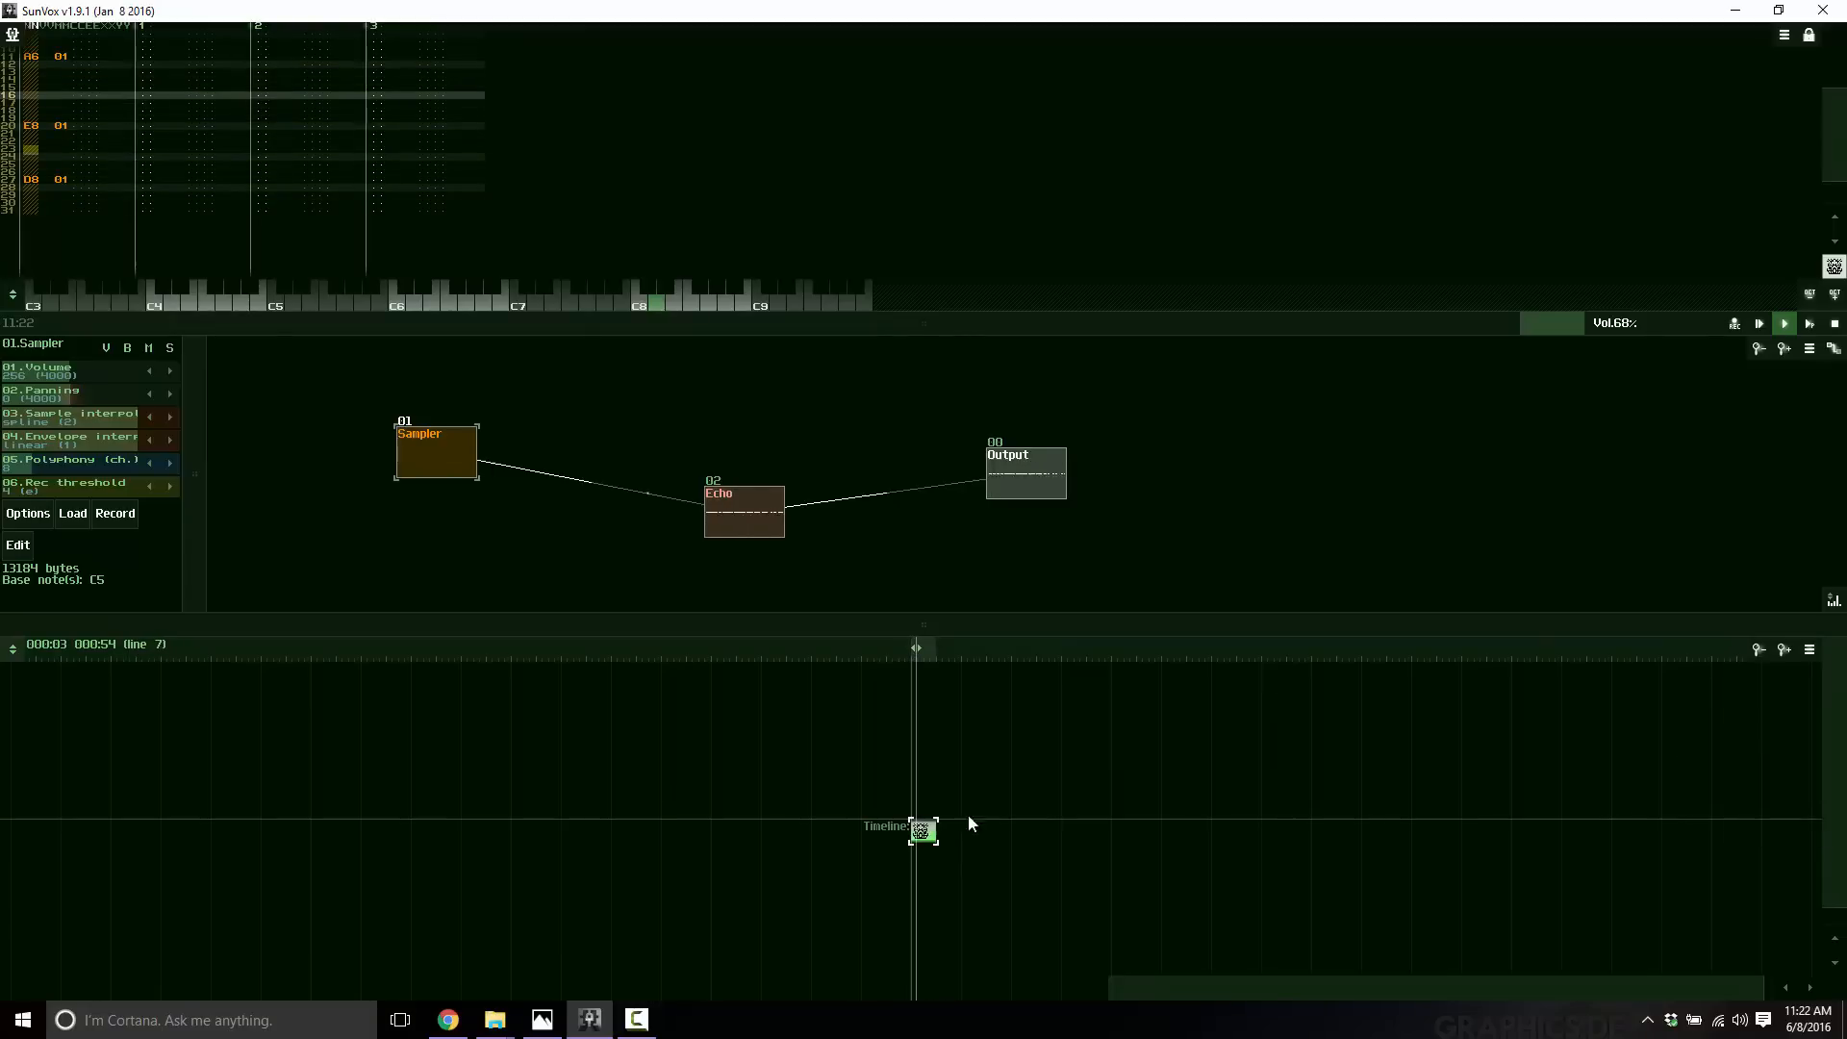
left_click(1781, 329)
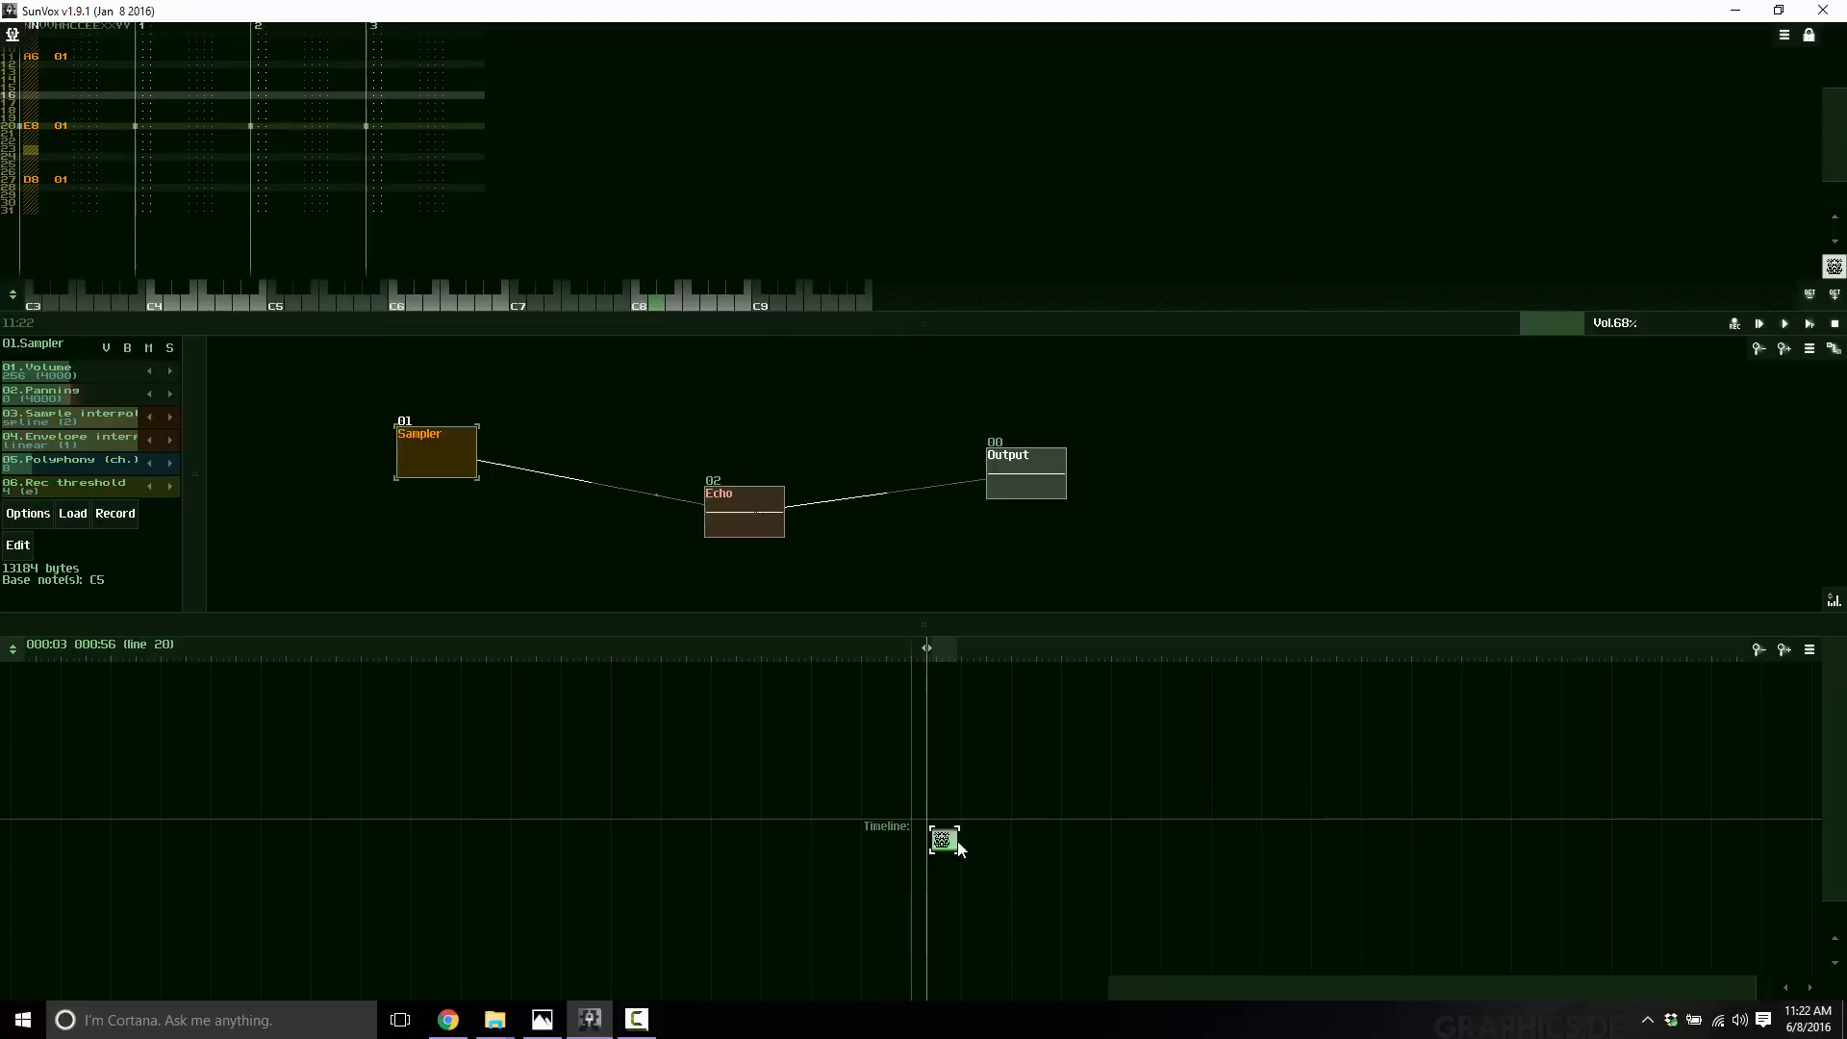
Arrange the pasted pattern copies beside and below the original pattern on the timeline.
left_click_drag(937, 834, 937, 831)
left_click(956, 833)
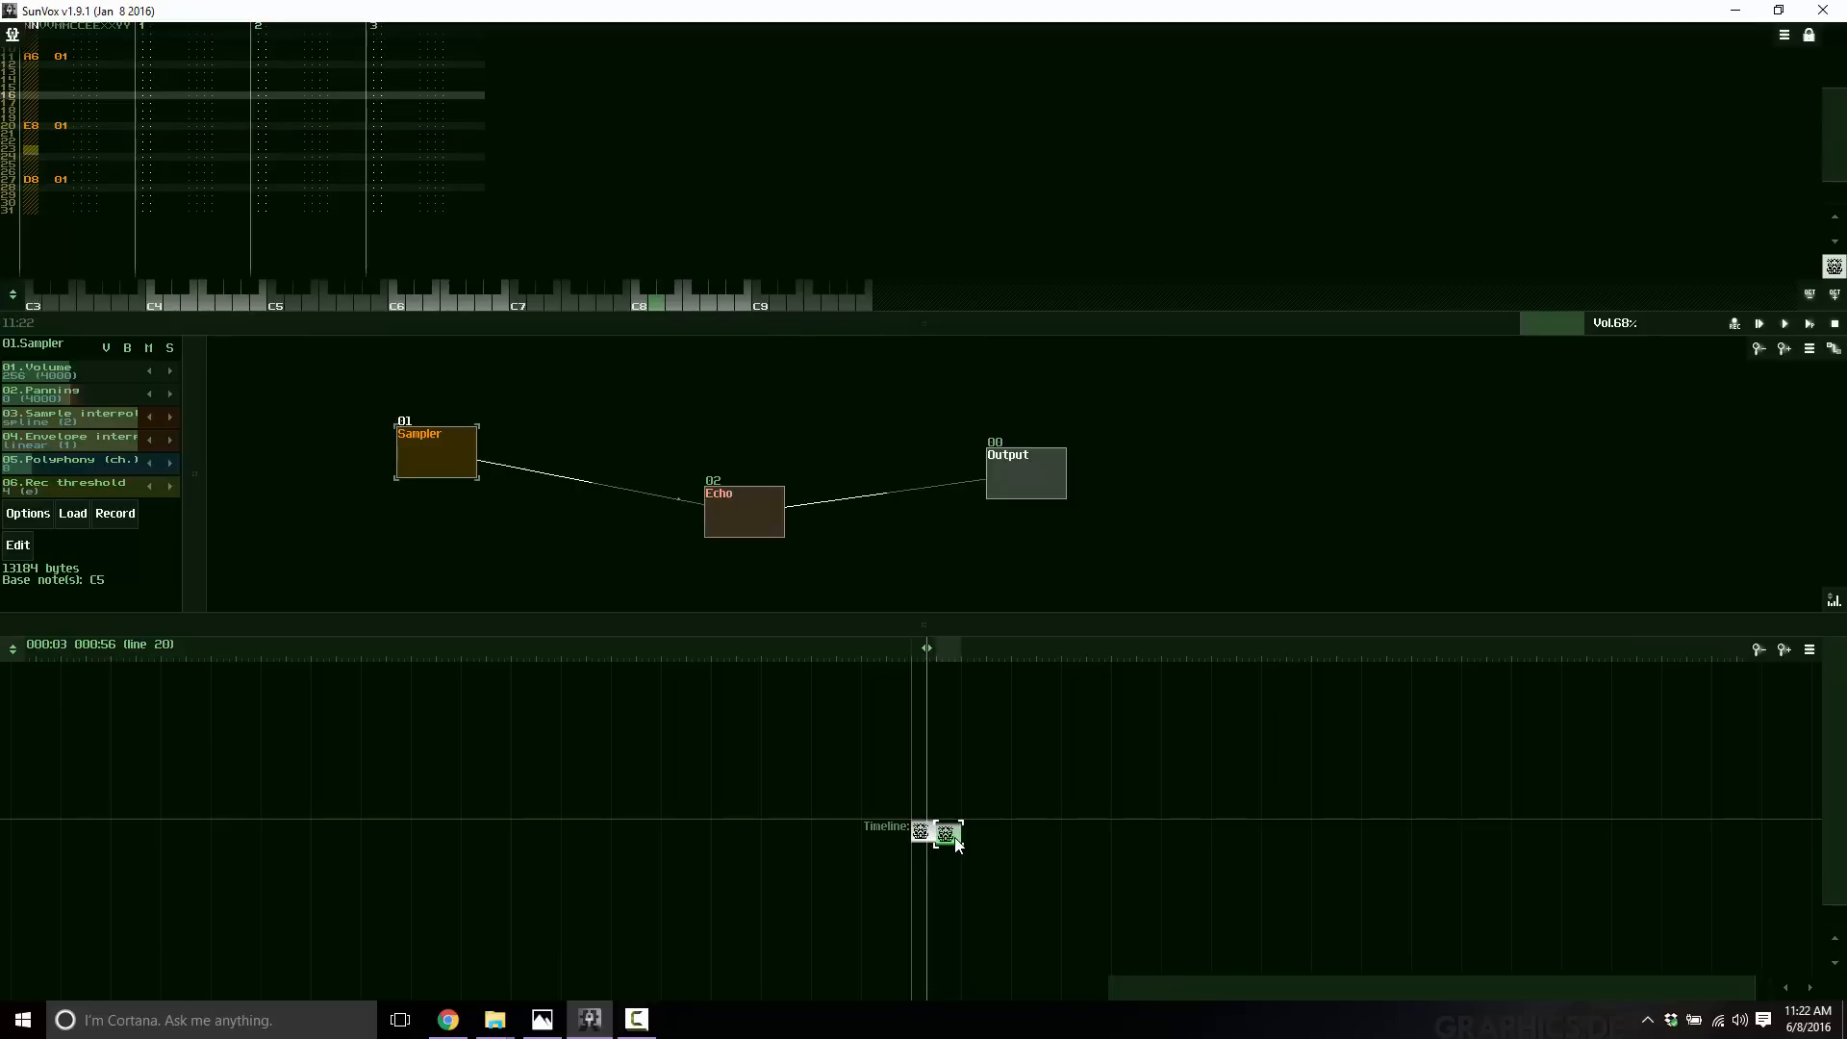
left_click_drag(954, 840, 955, 834)
left_click(924, 833)
scroll(1012, 859, "up", 6)
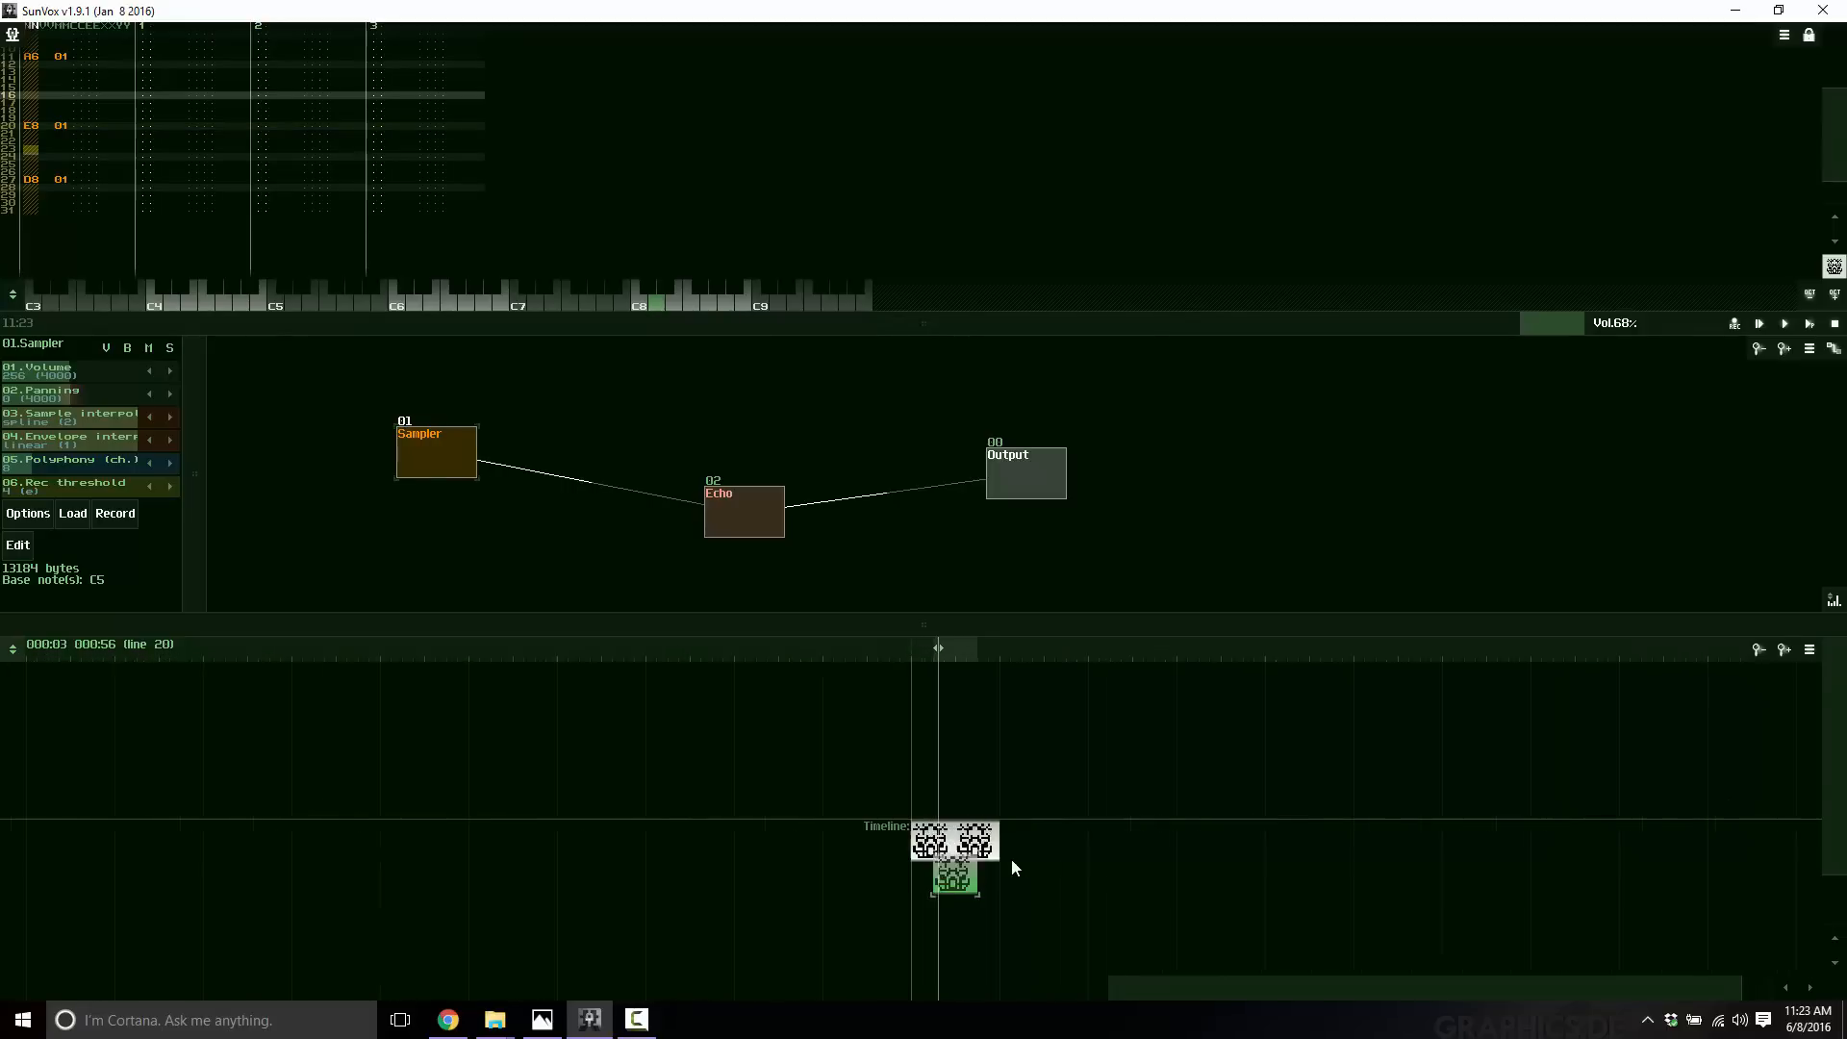
right_click(925, 837)
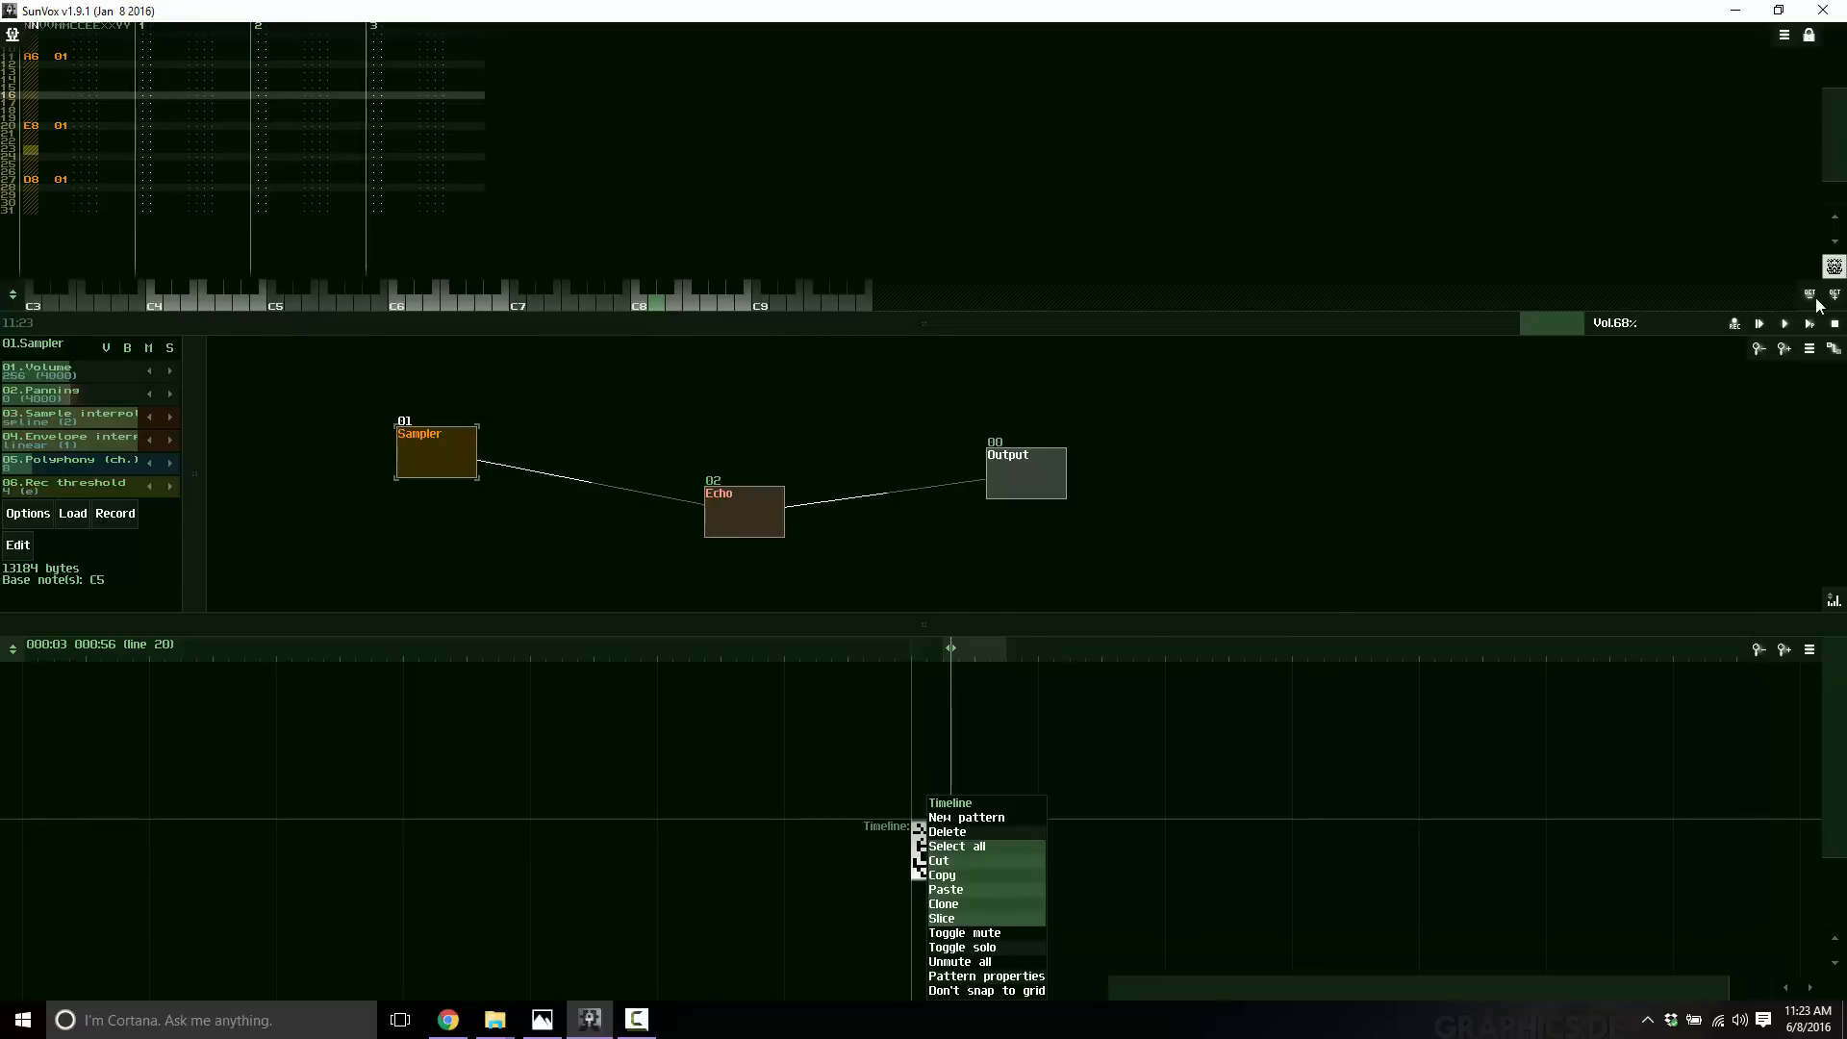
left_click(1834, 267)
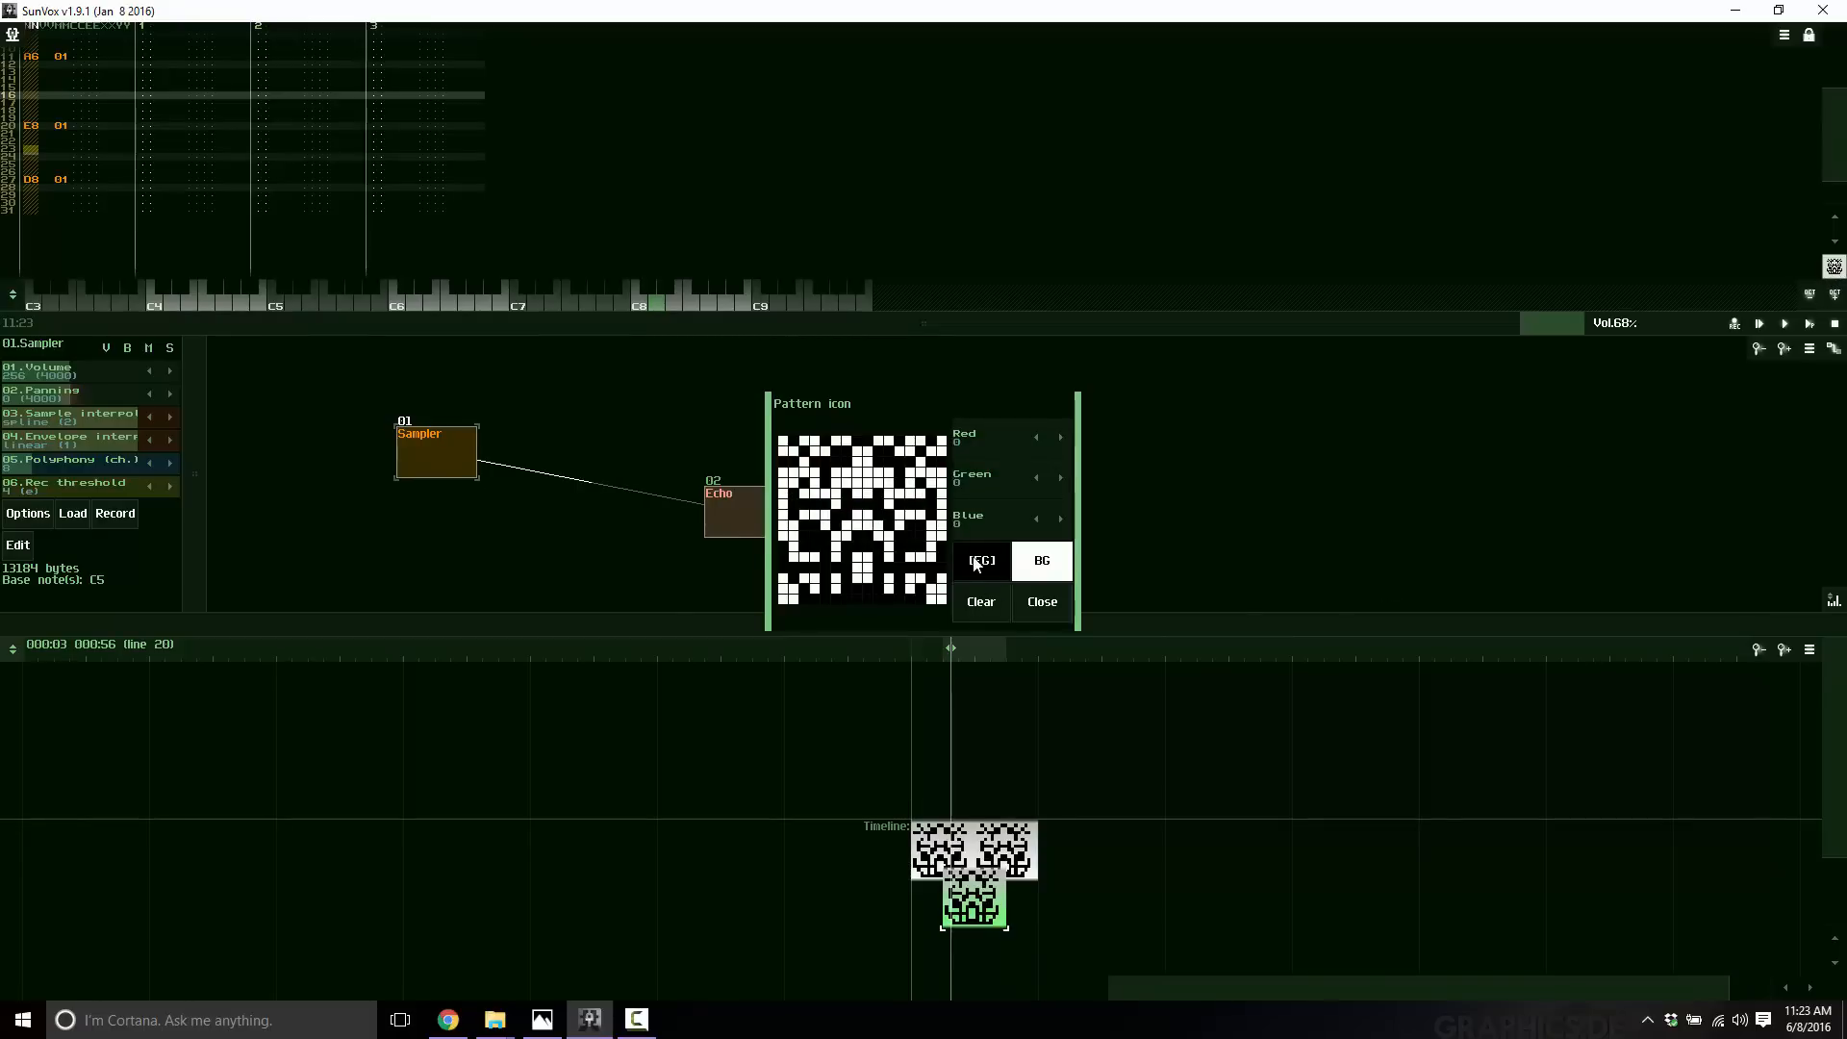
left_click(1038, 601)
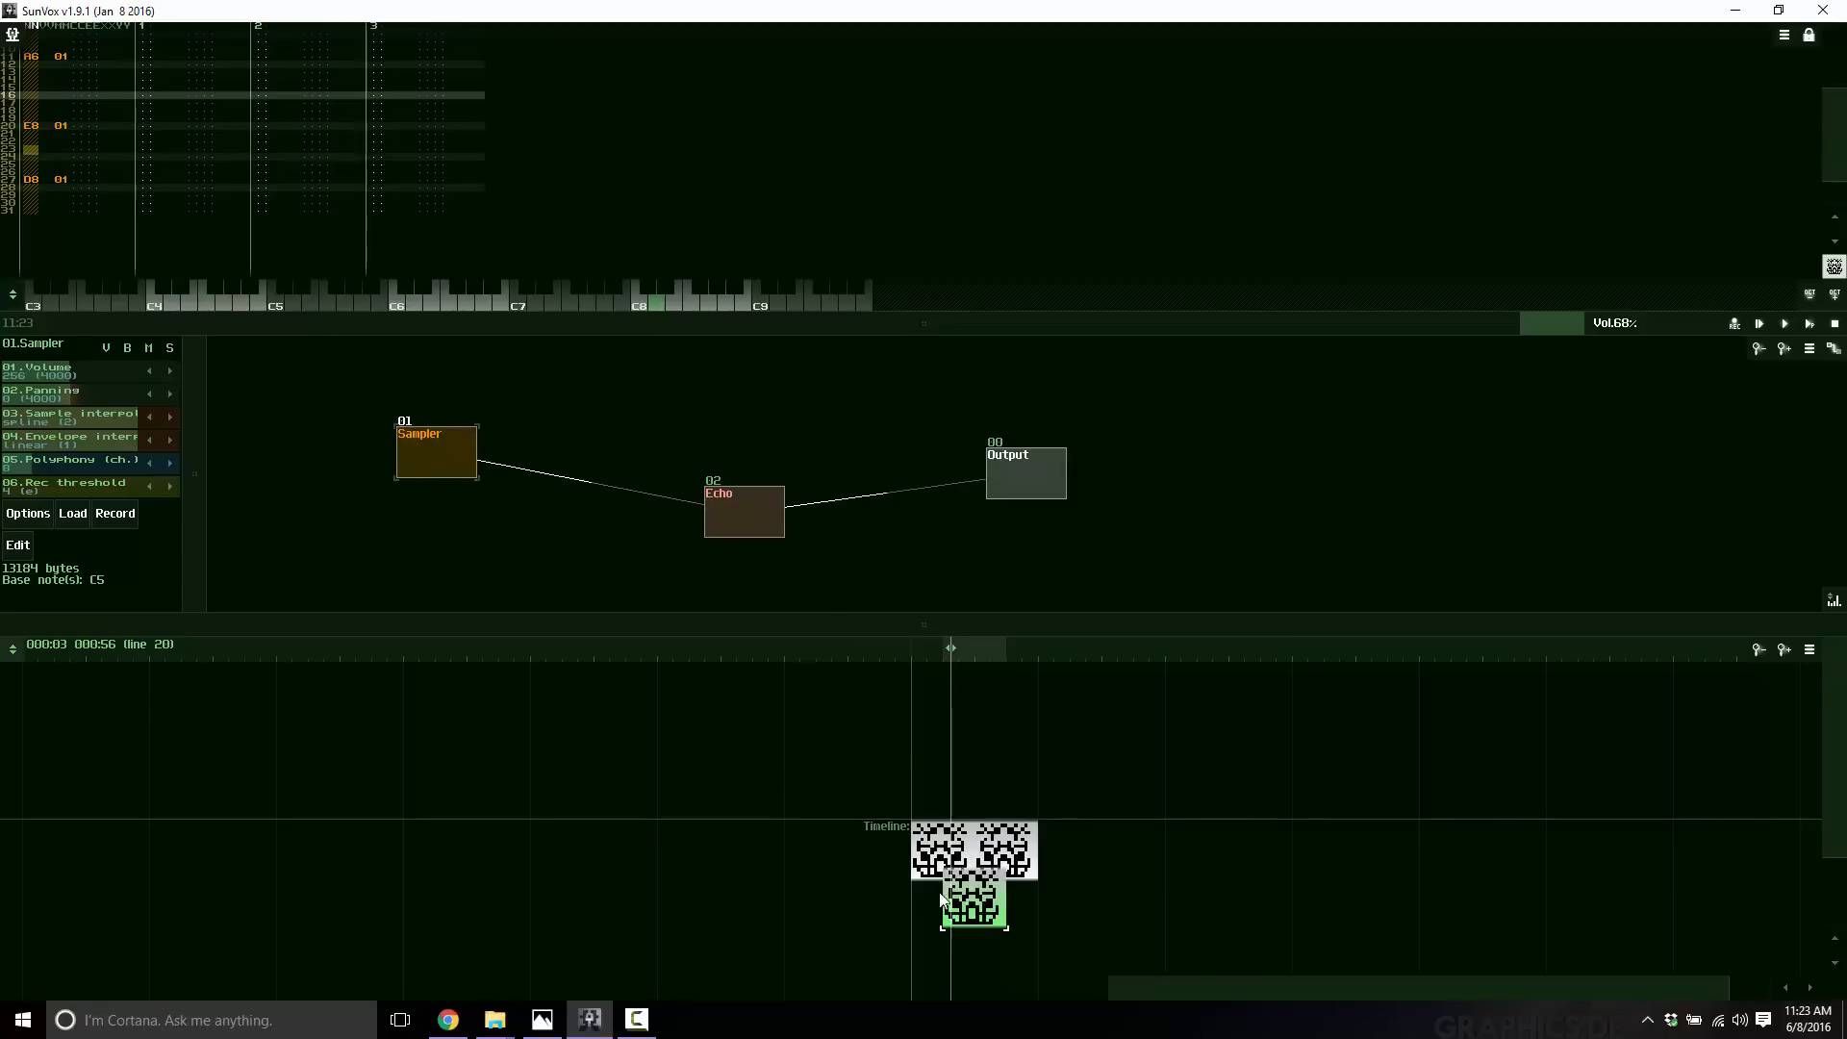
Add a new Generator module and connect it to the Output while the song plays.
left_click(1779, 326)
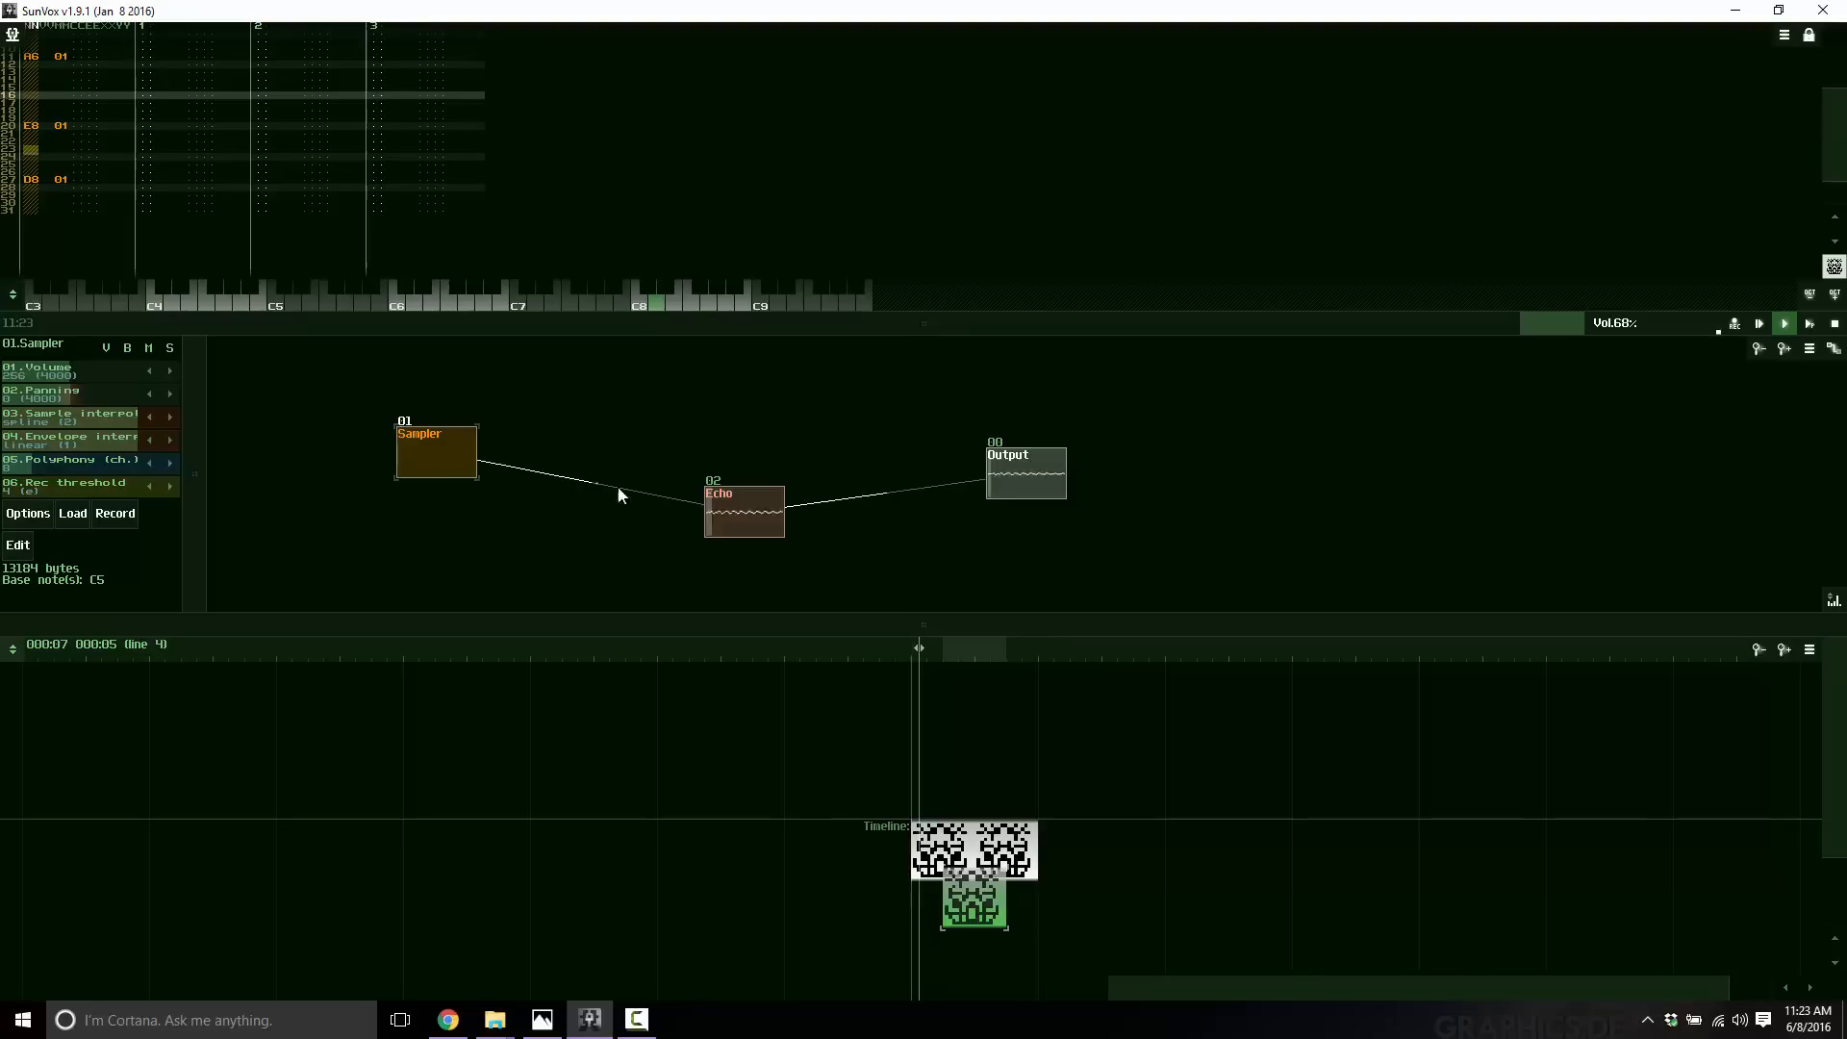
left_click_drag(640, 474, 679, 404)
right_click(531, 556)
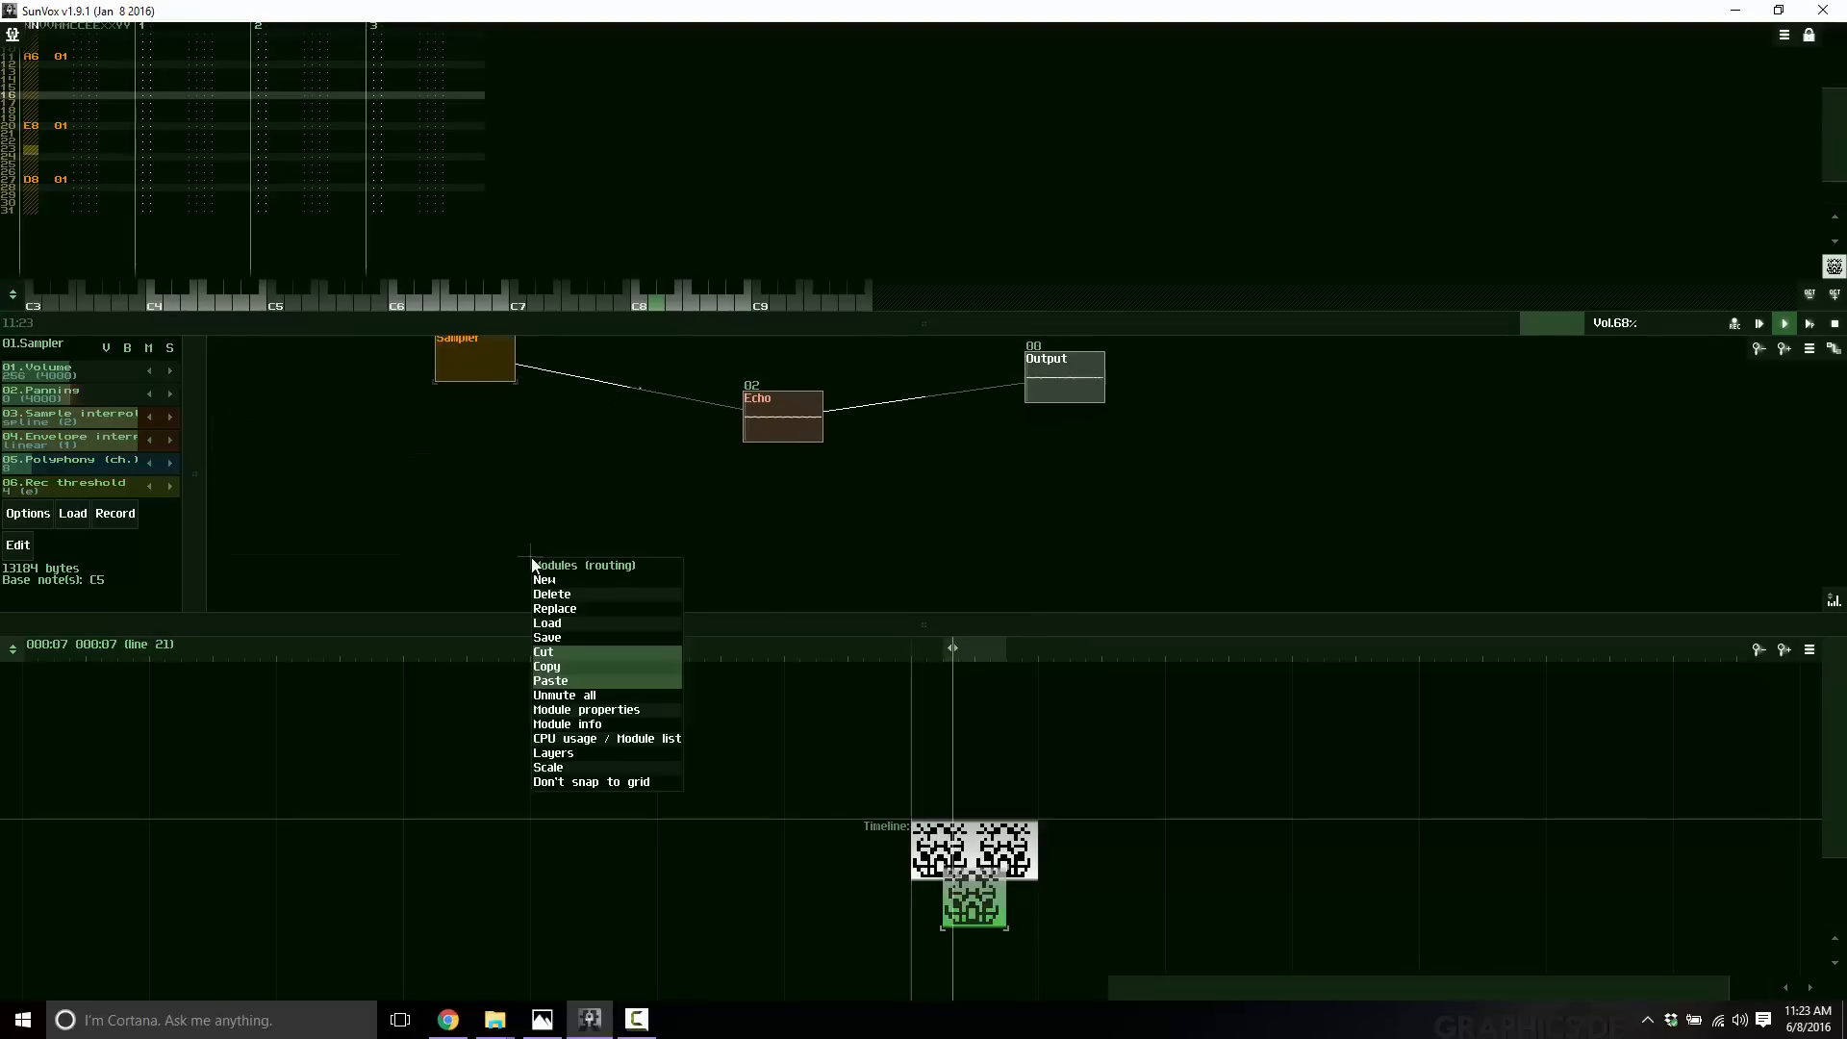
left_click(552, 575)
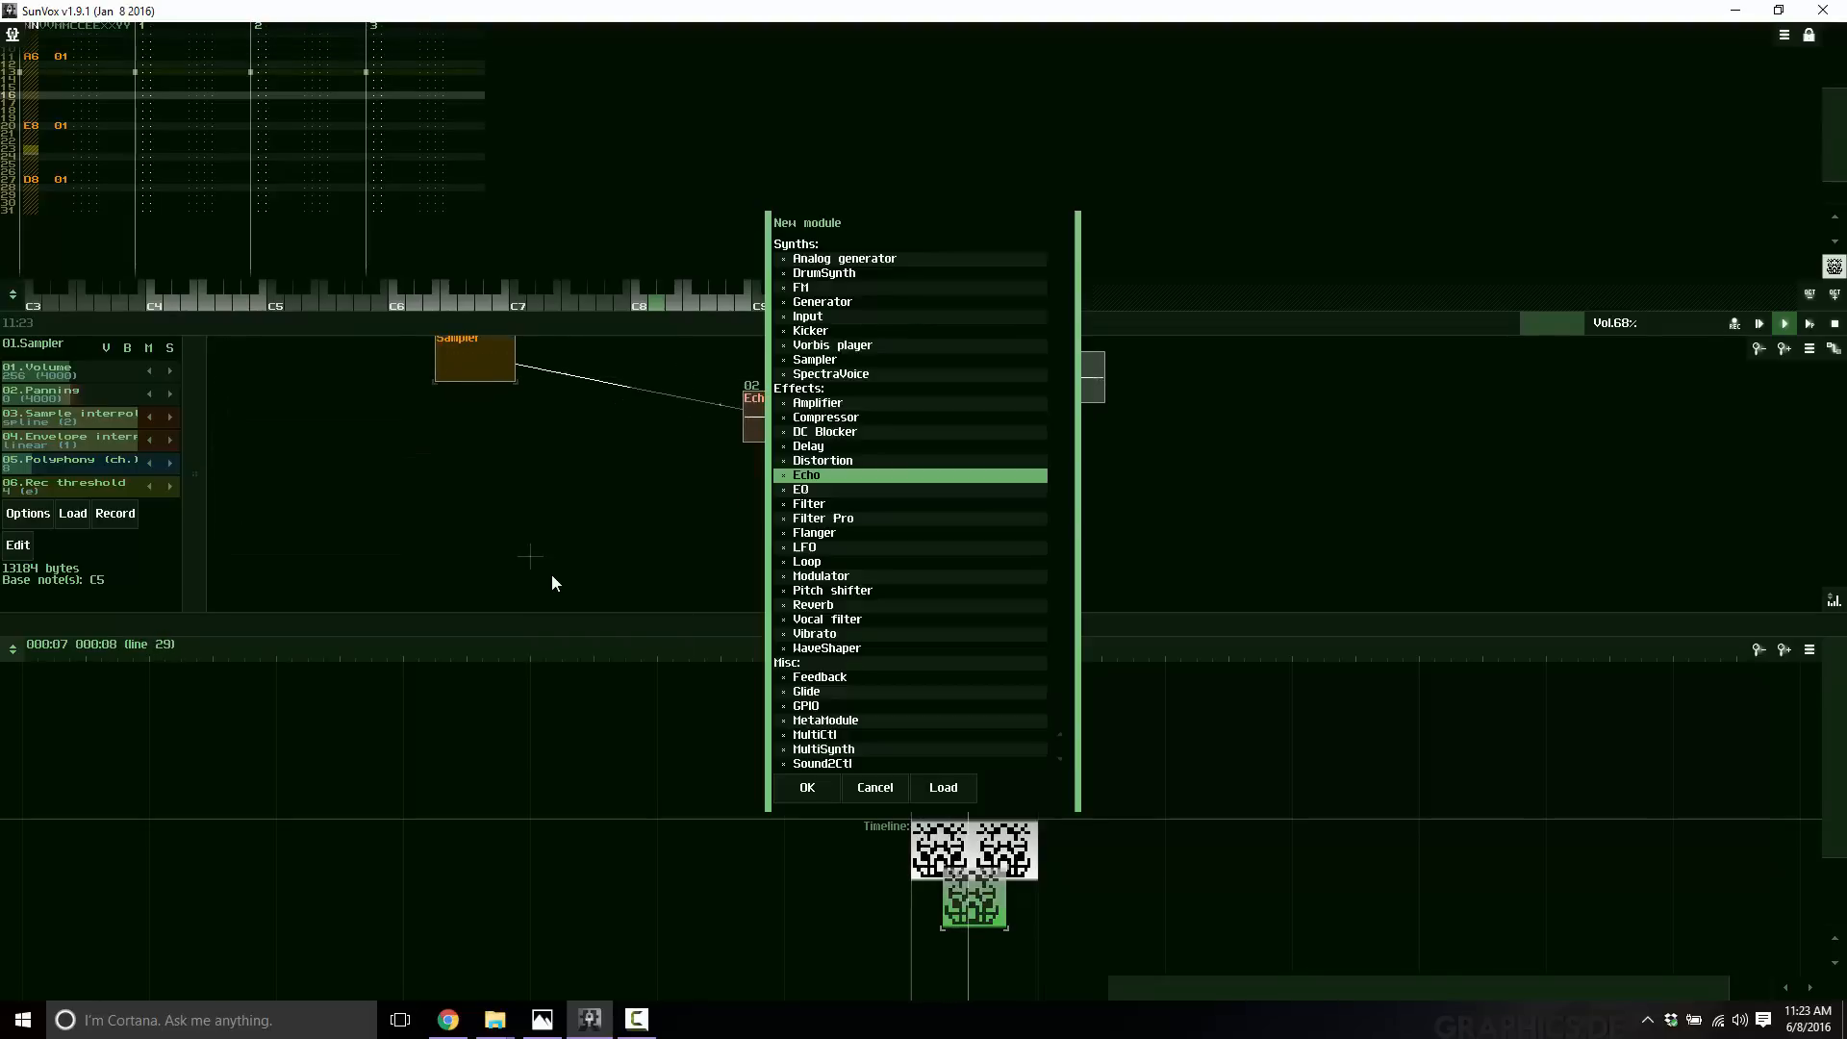
double_click(819, 302)
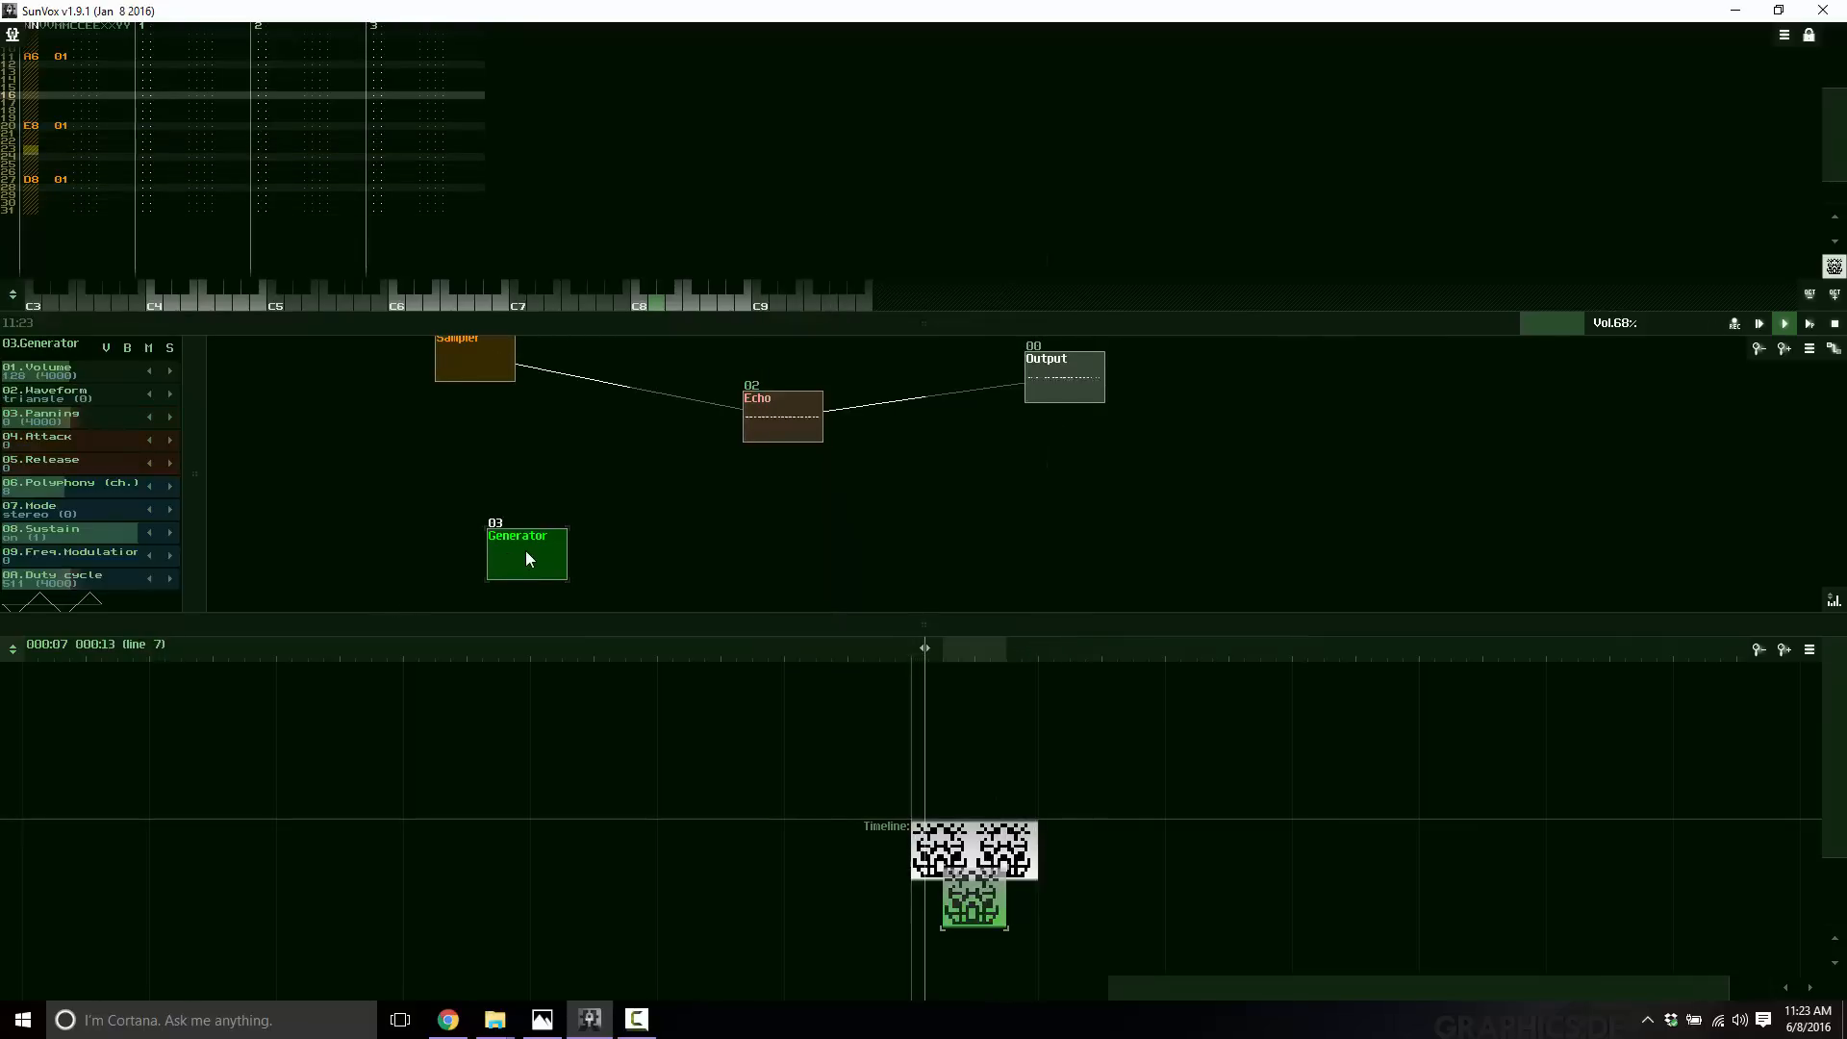
left_click_drag(527, 550, 1073, 381)
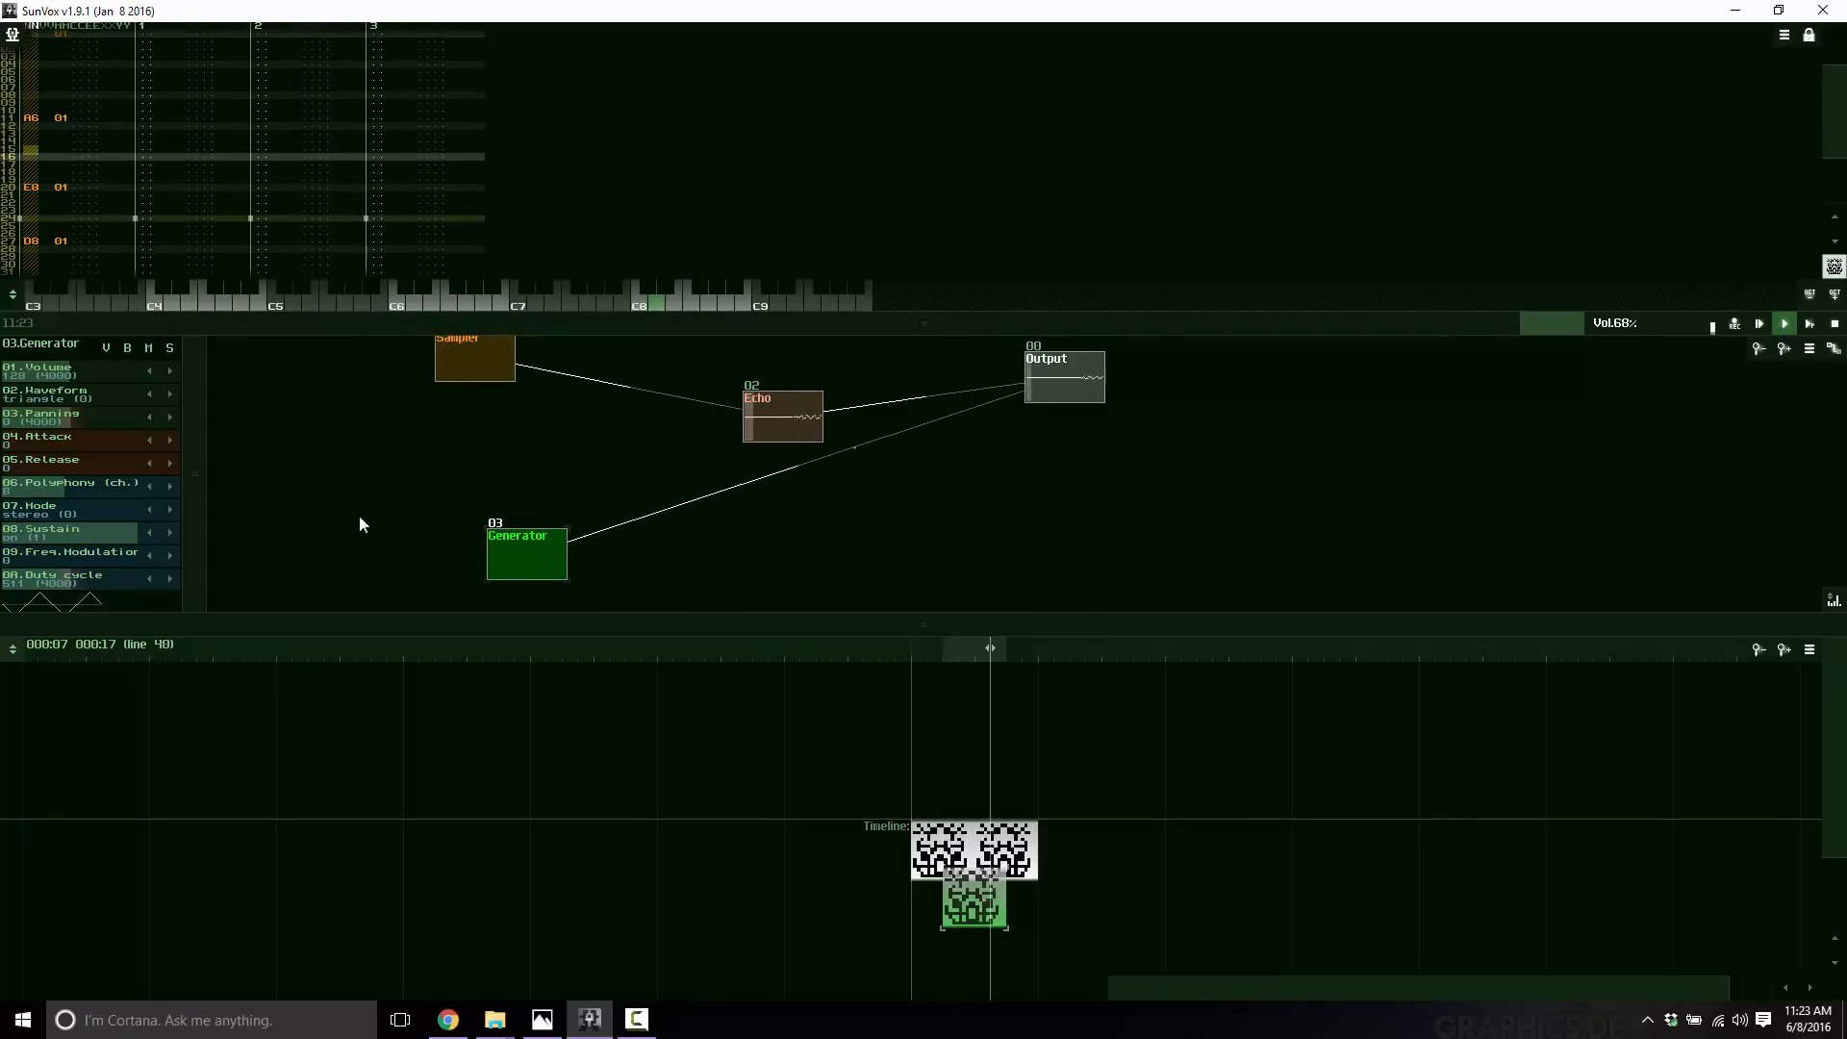
Enter notes C6 and A7 for the Generator in the pattern's second track.
scroll(189, 209, "up", 1)
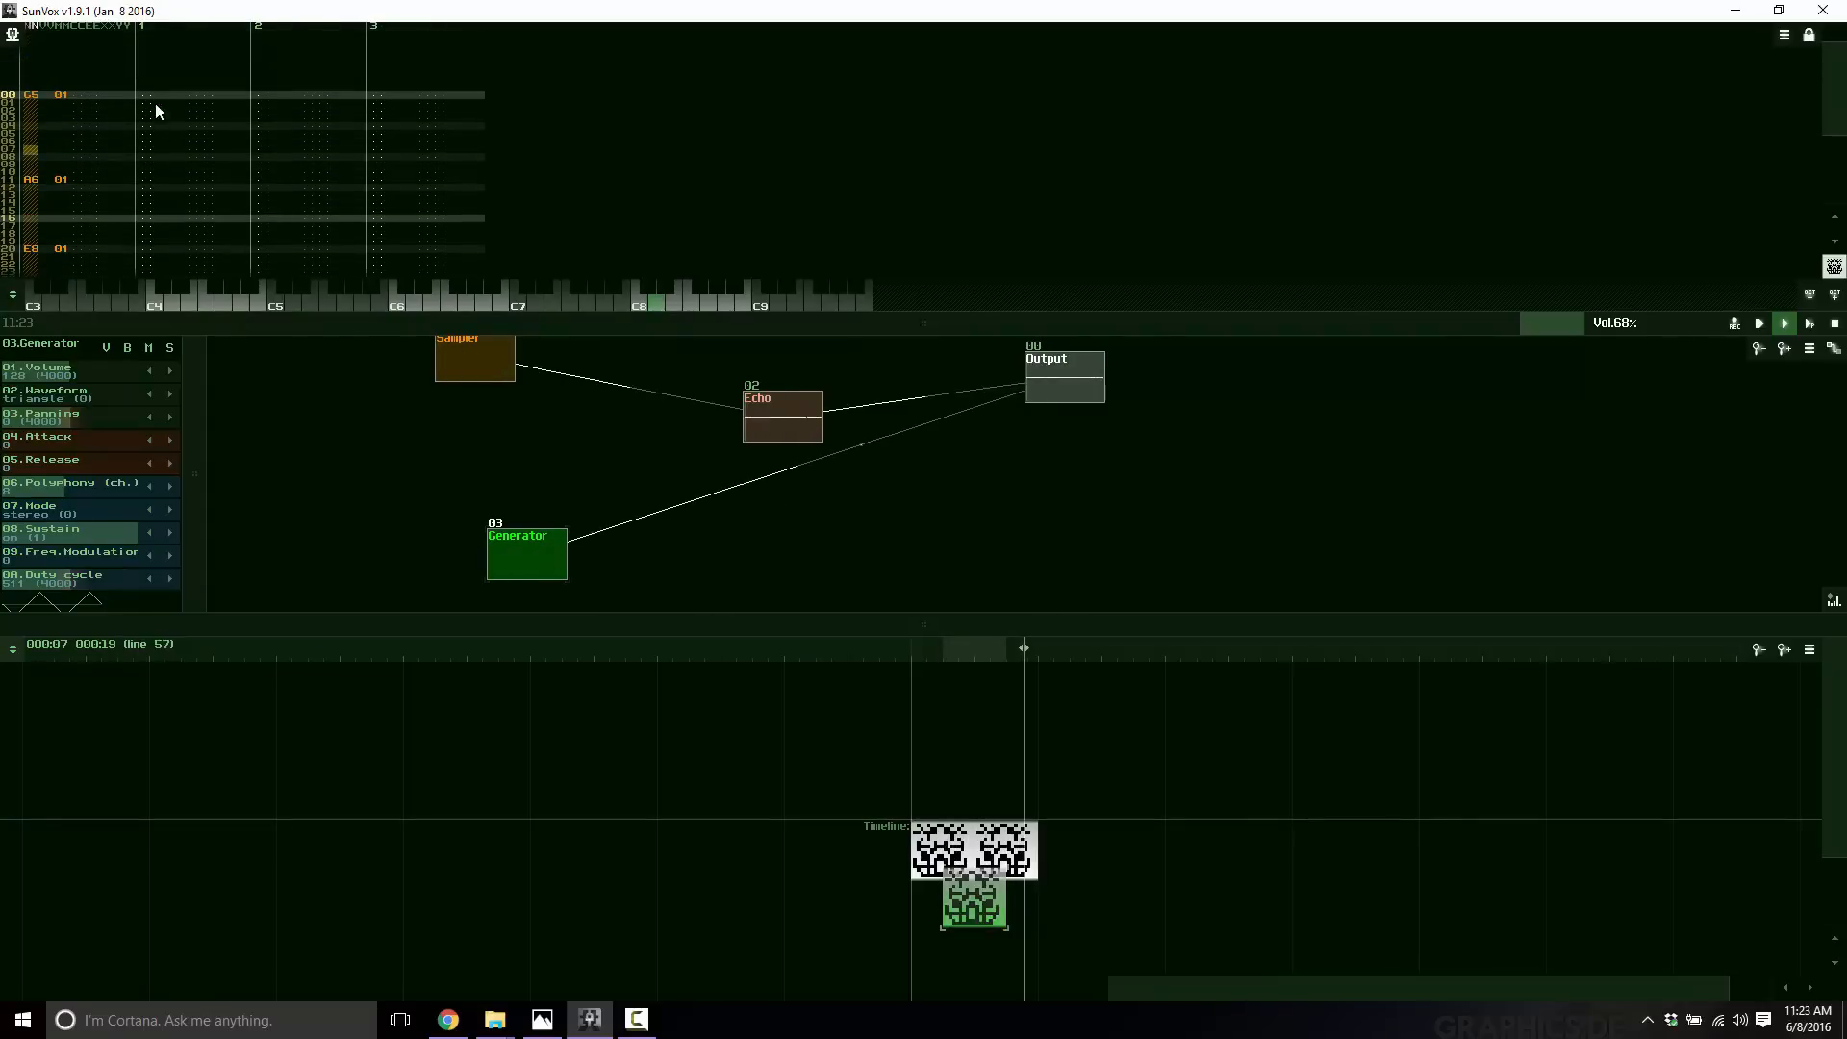
left_click(148, 94)
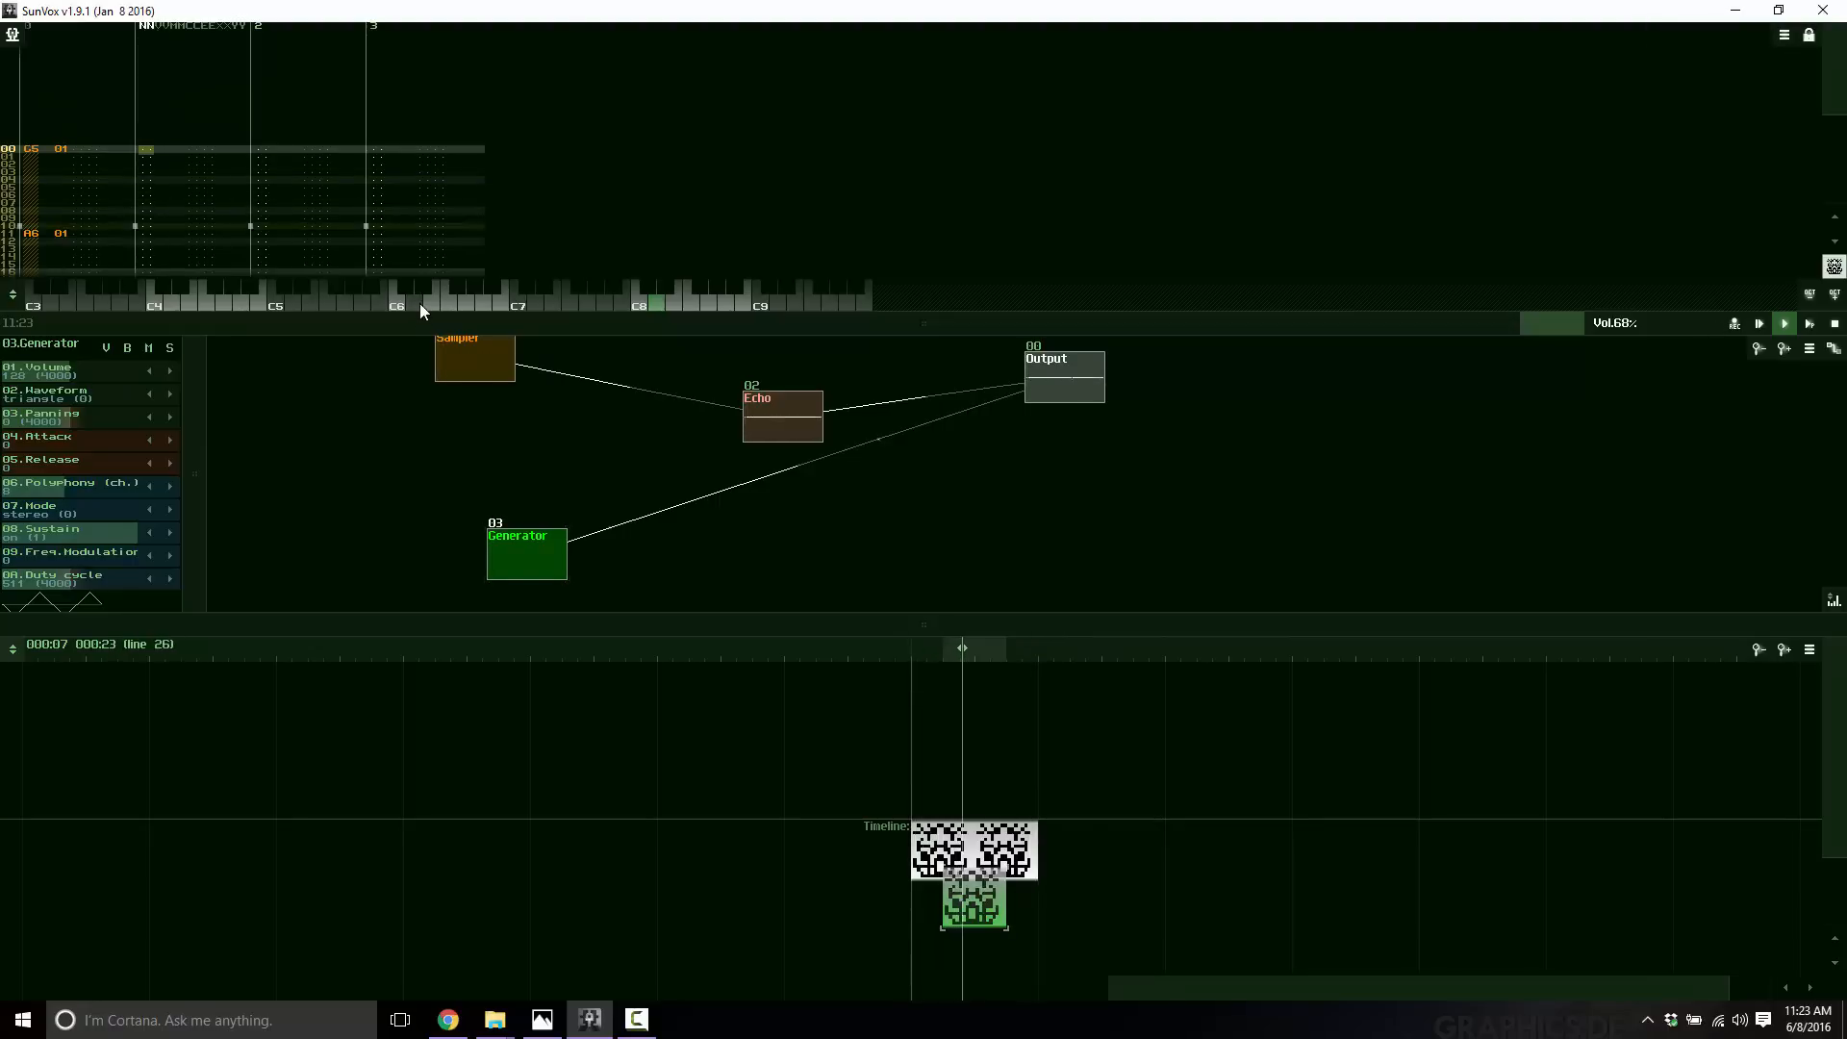
left_click(149, 219)
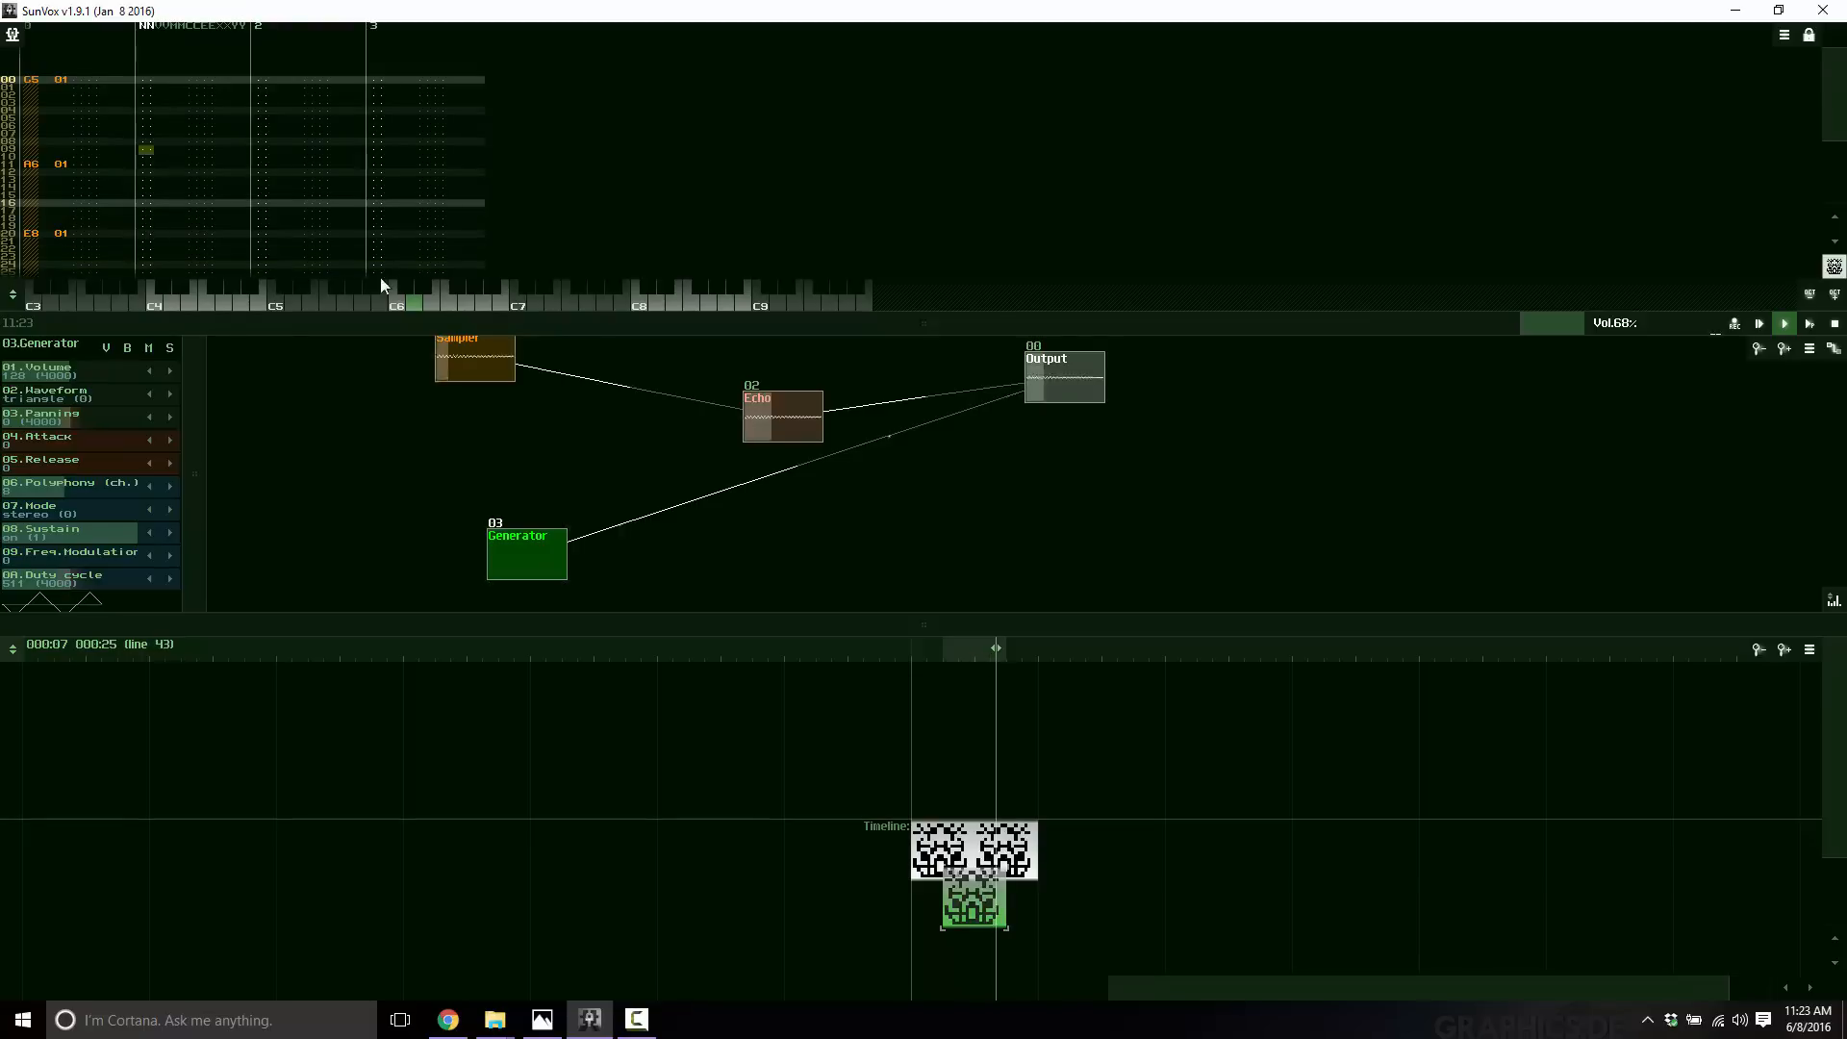
left_click(465, 304)
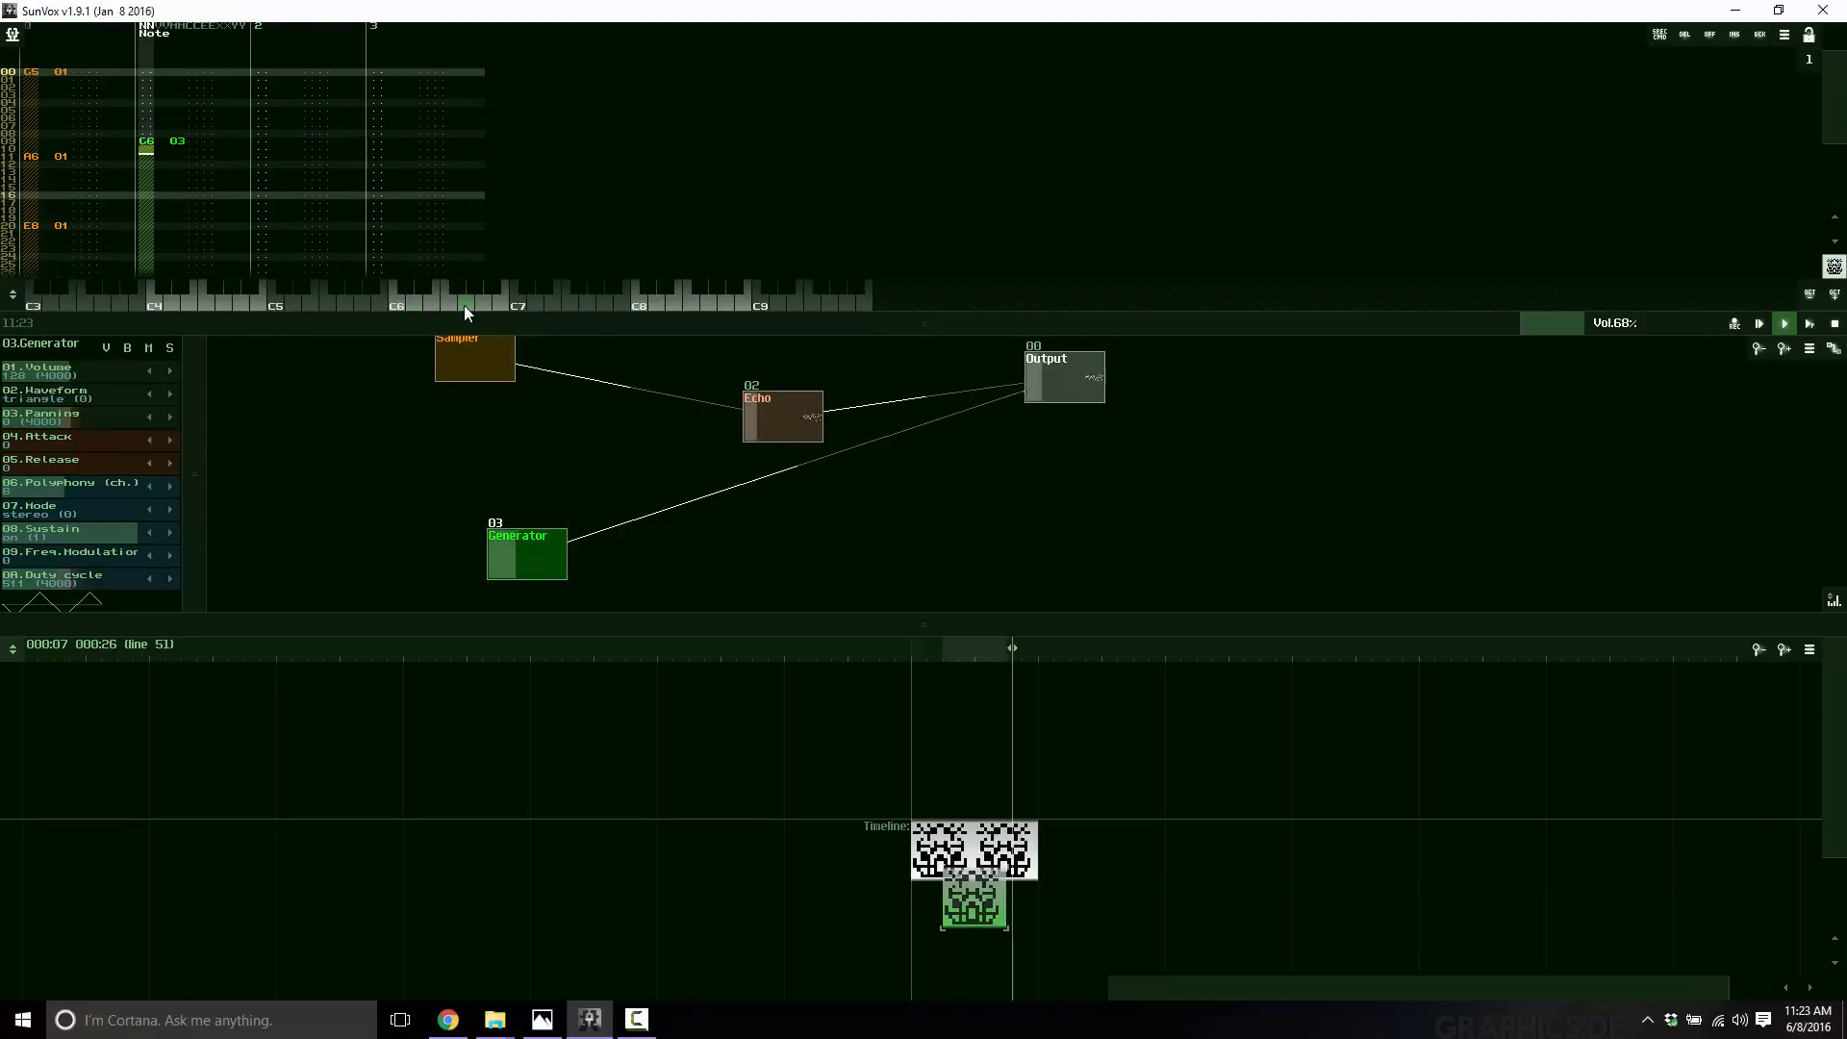
left_click(146, 227)
left_click(610, 304)
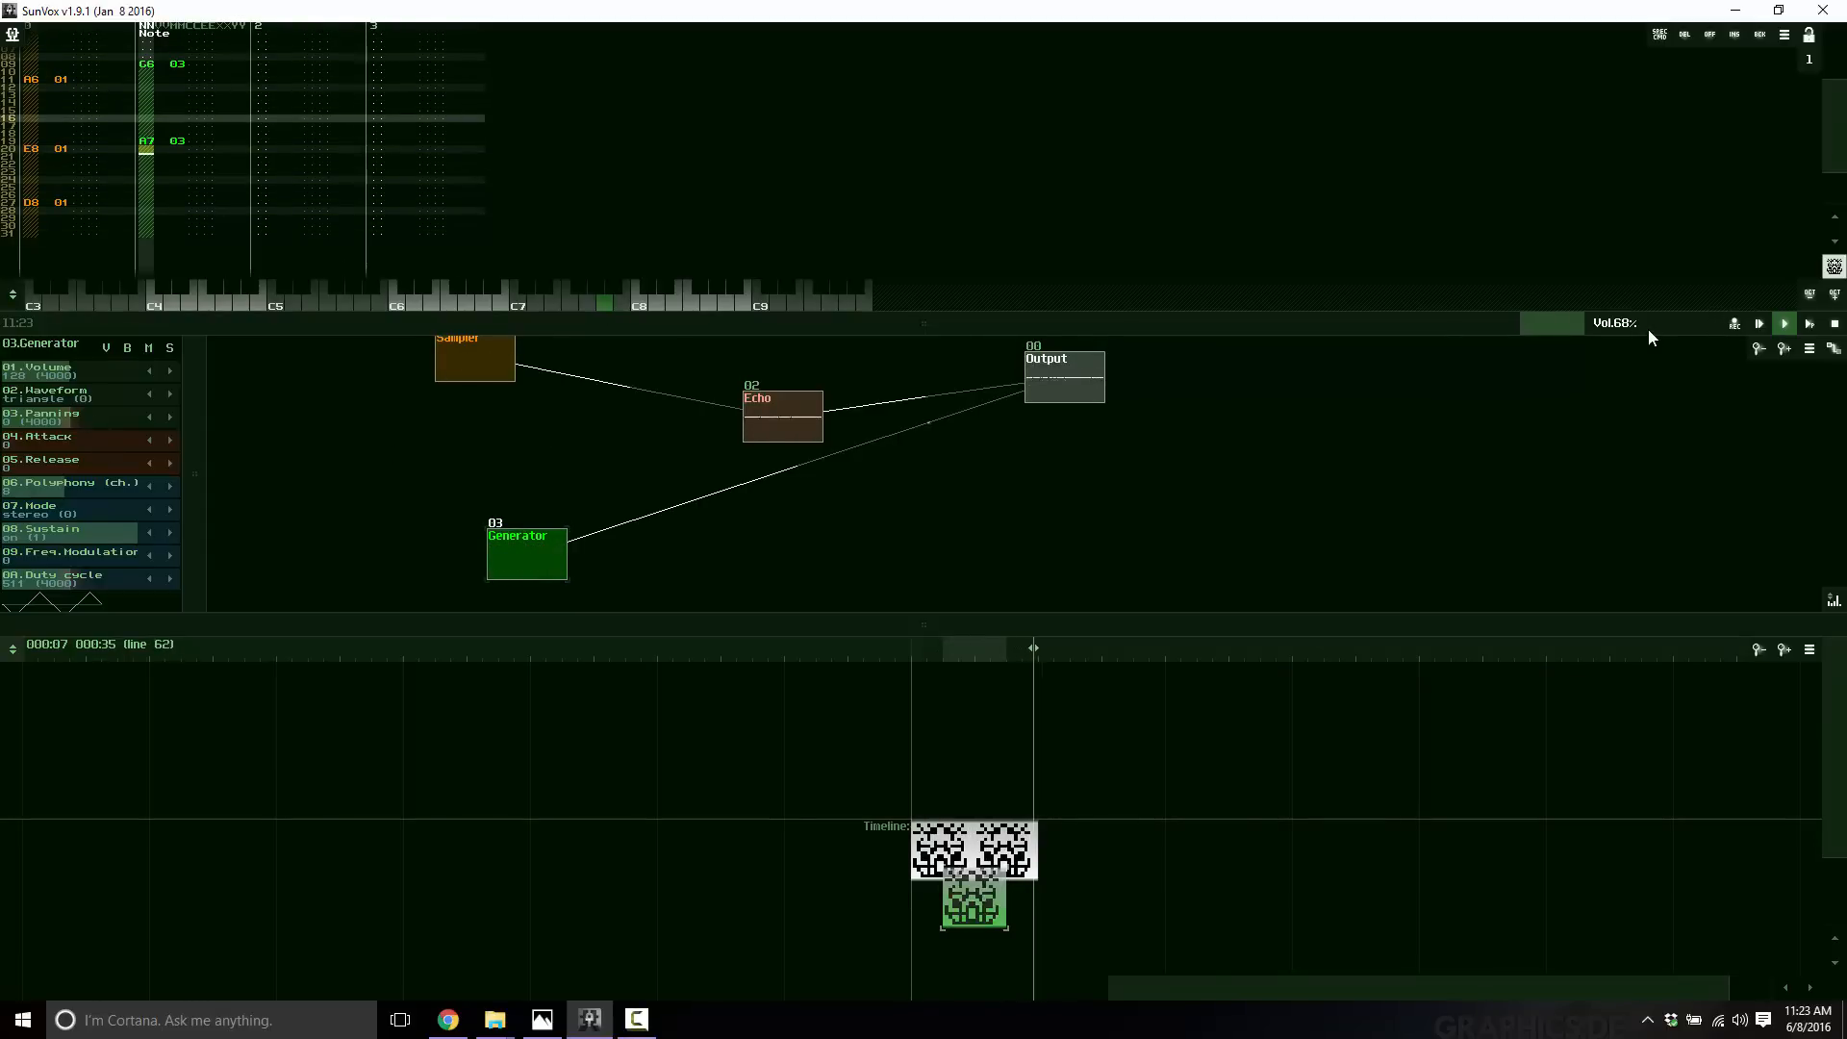
Lower the master volume to 42% and set the Generator's waveform to saw.
left_click_drag(1585, 324, 1601, 323)
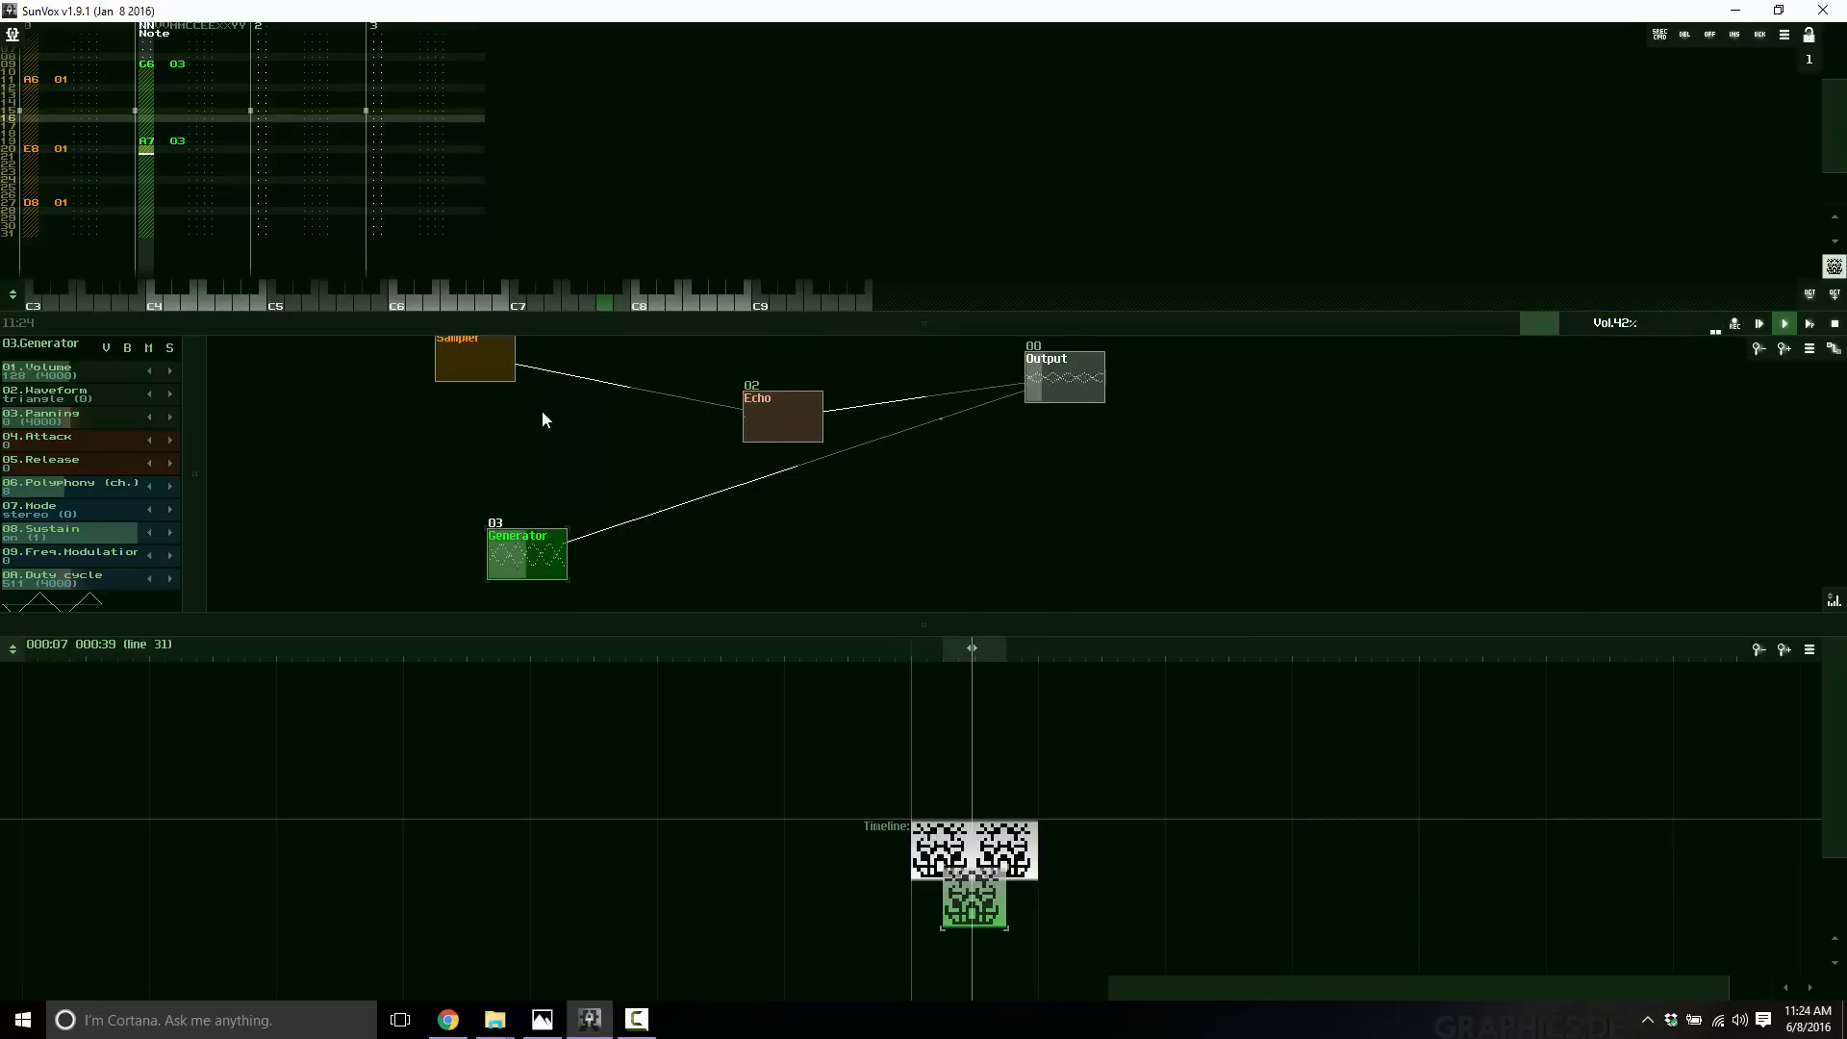
scroll(119, 489, "up", 2)
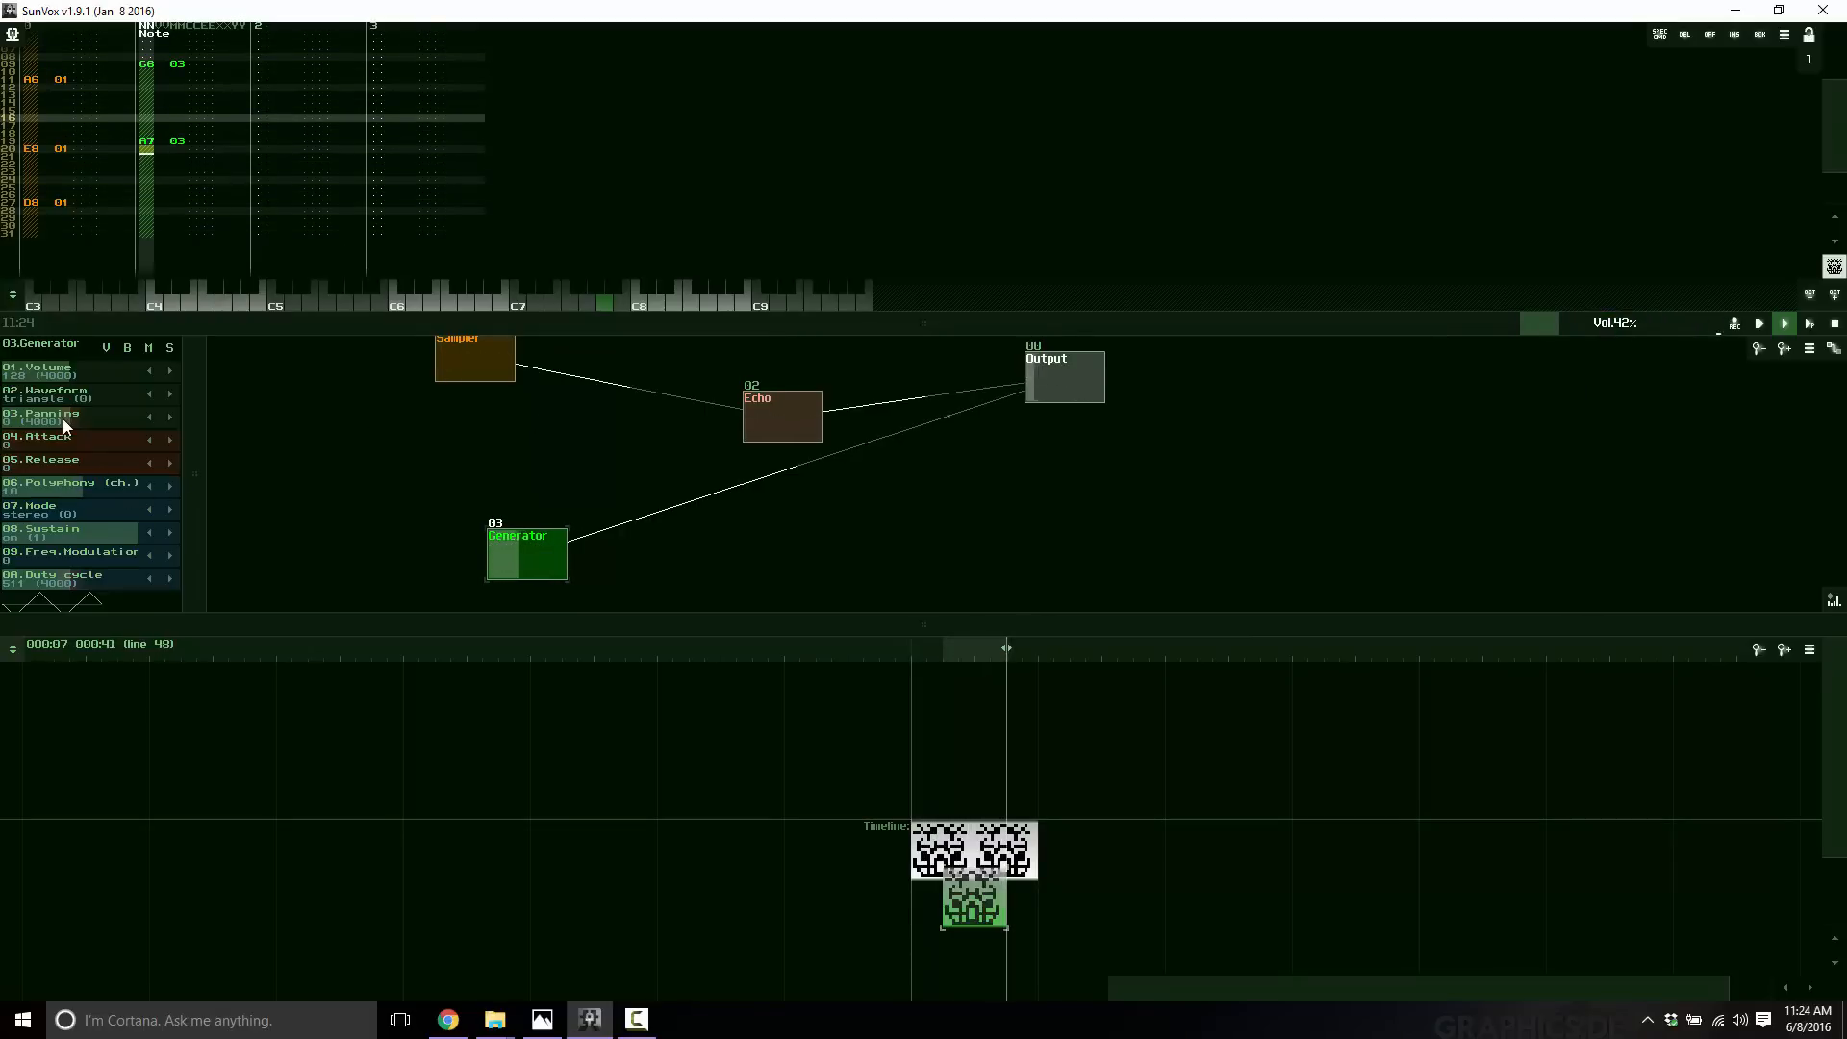
left_click(171, 393)
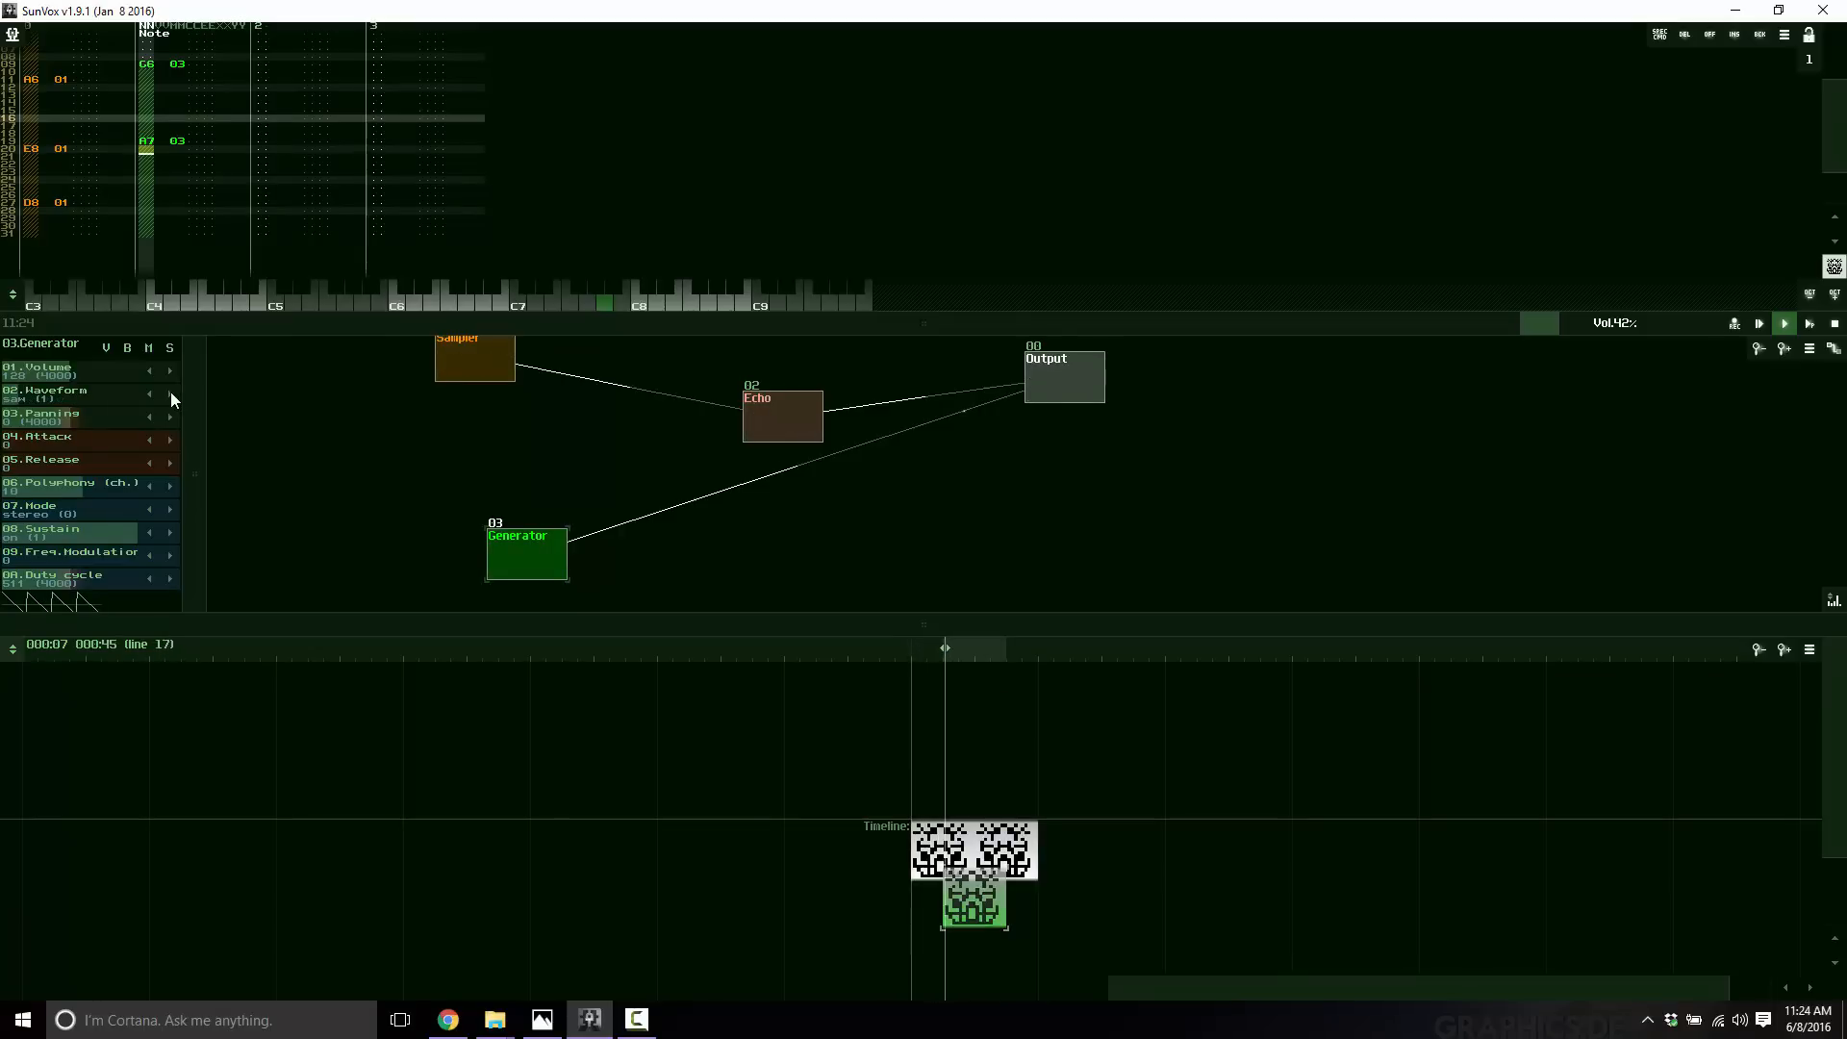
Set the Generator's waveform to noise and lower its volume to about 95.
left_click(171, 393)
left_click(169, 395)
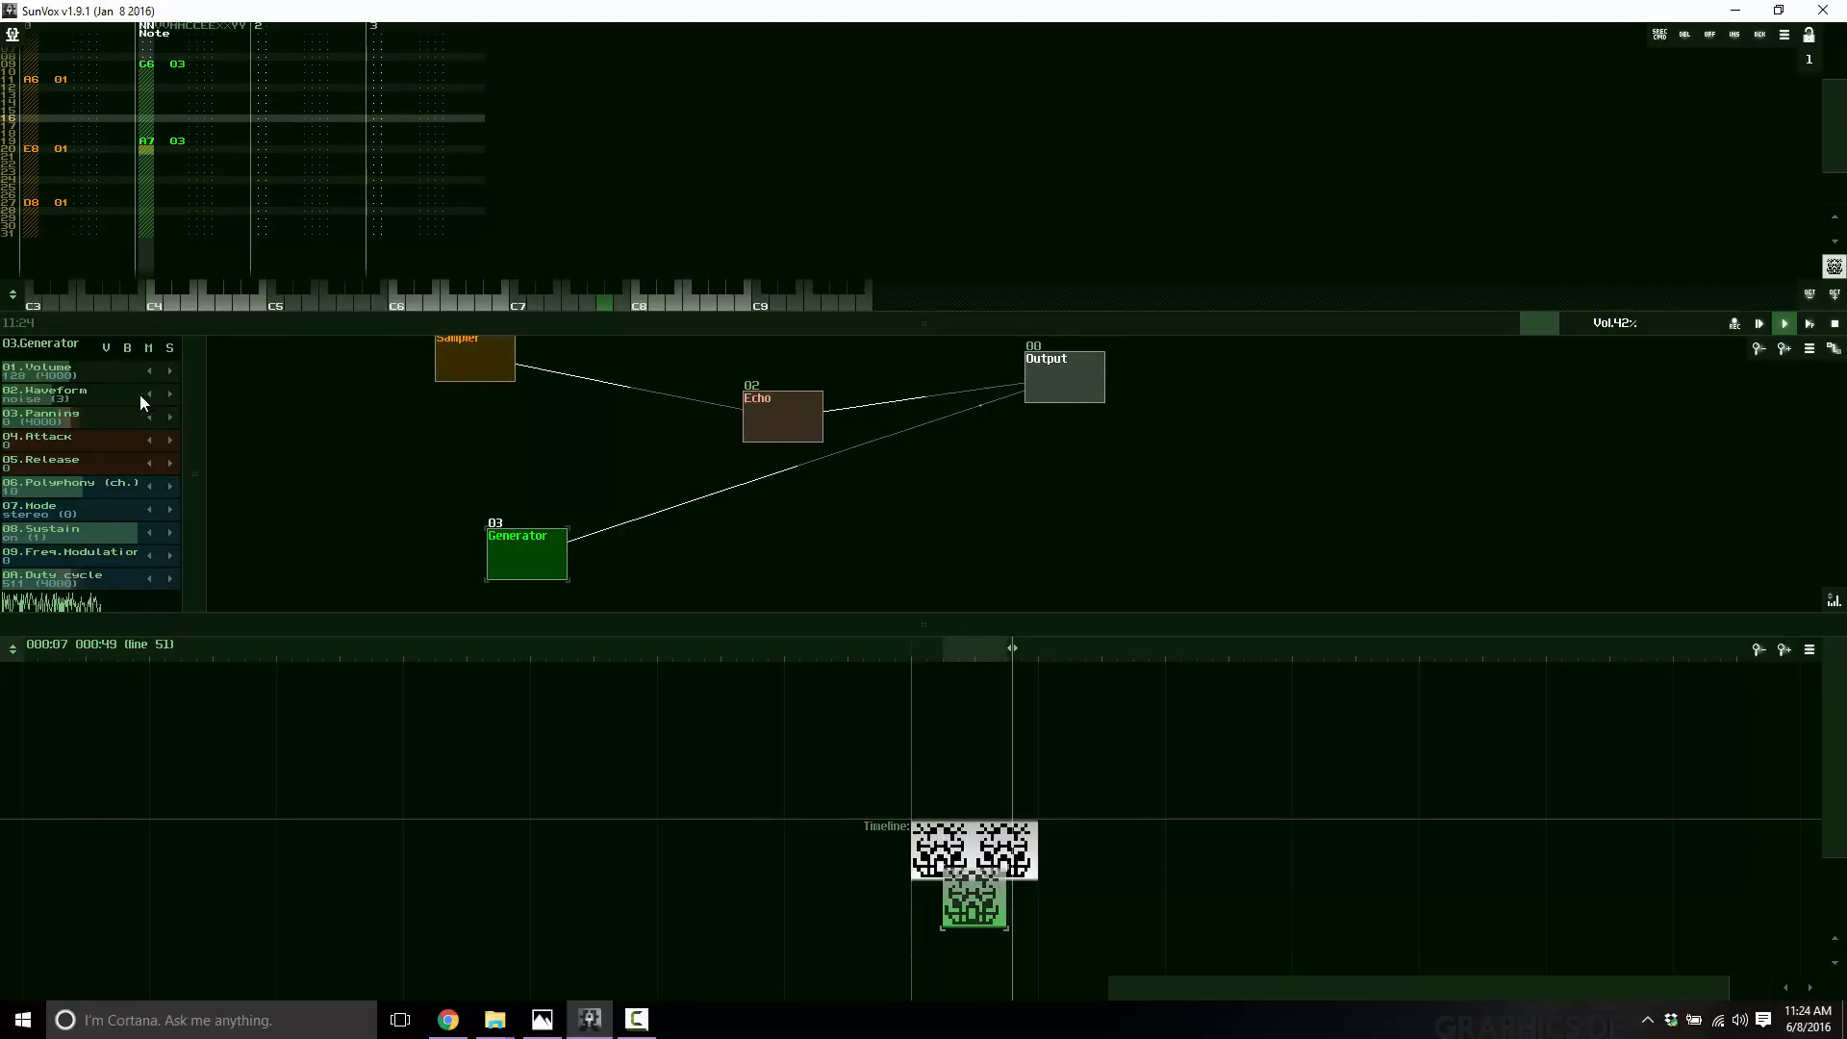
left_click_drag(65, 379, 61, 379)
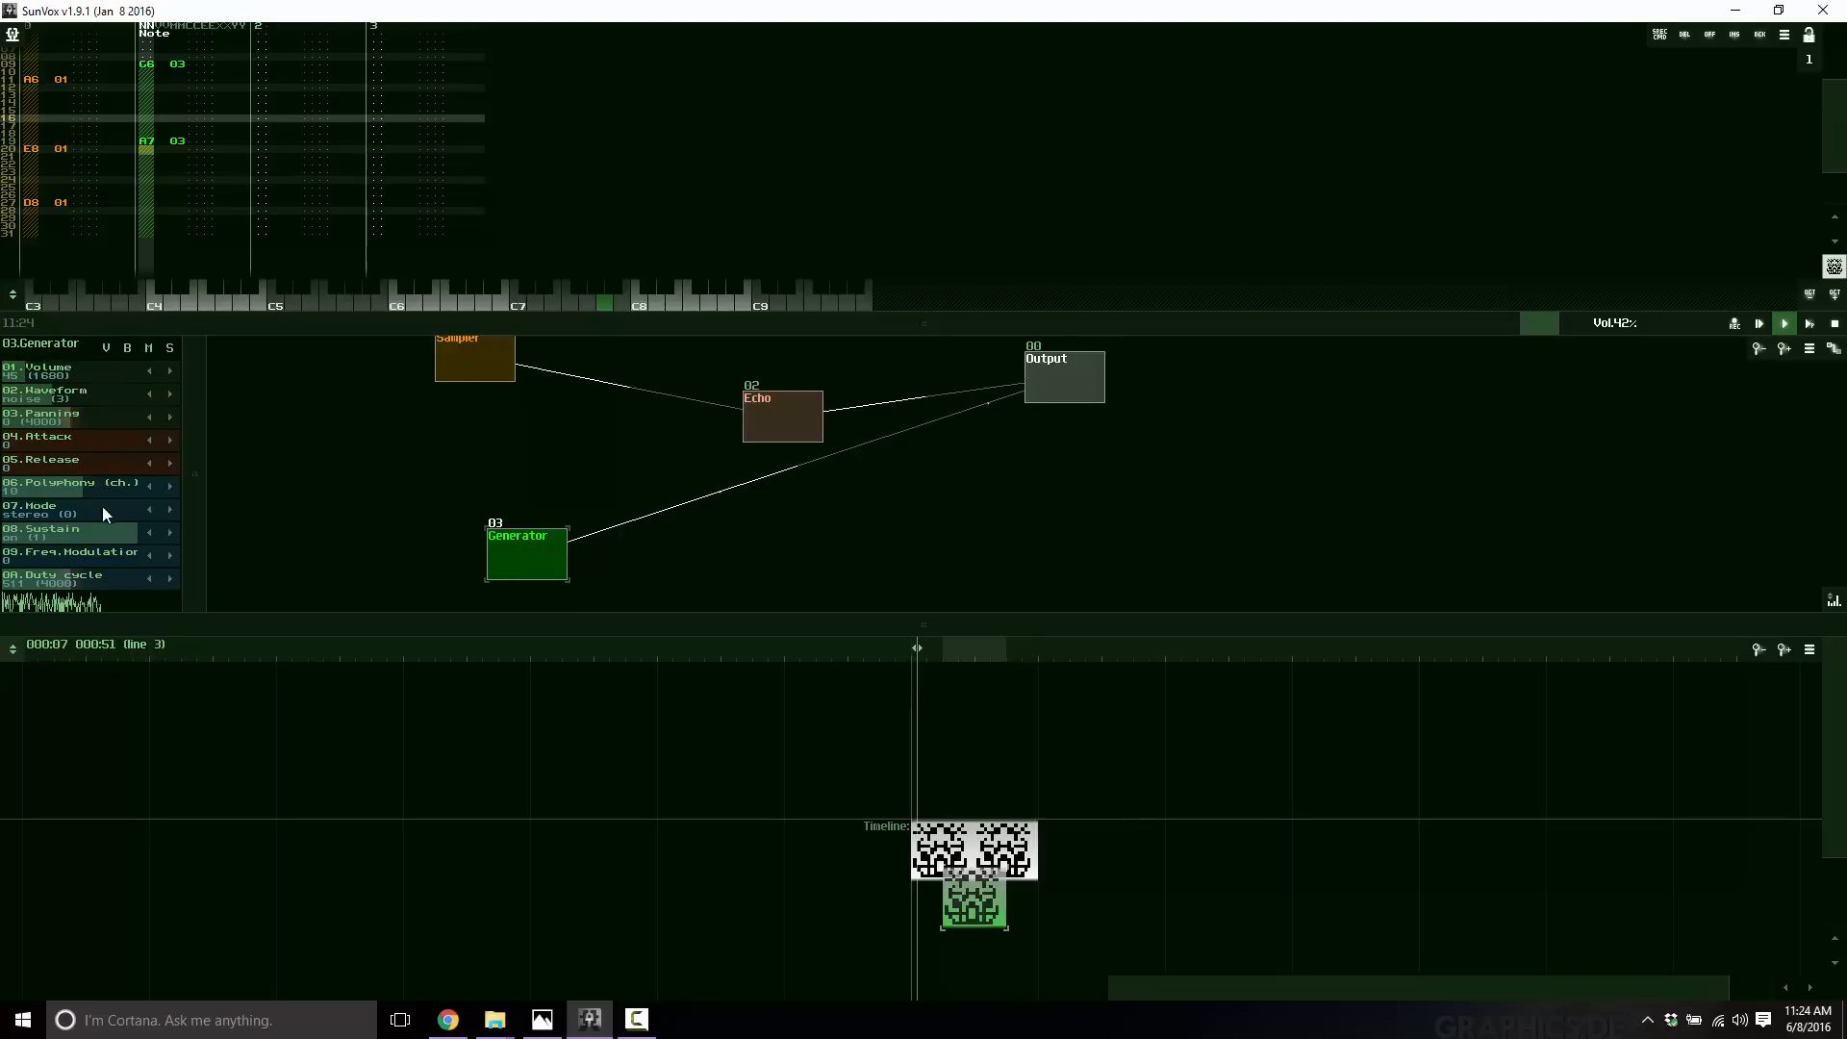
Delete the Sampler, Generator and Echo modules, confirming each deletion.
left_click(466, 351)
key("Delete")
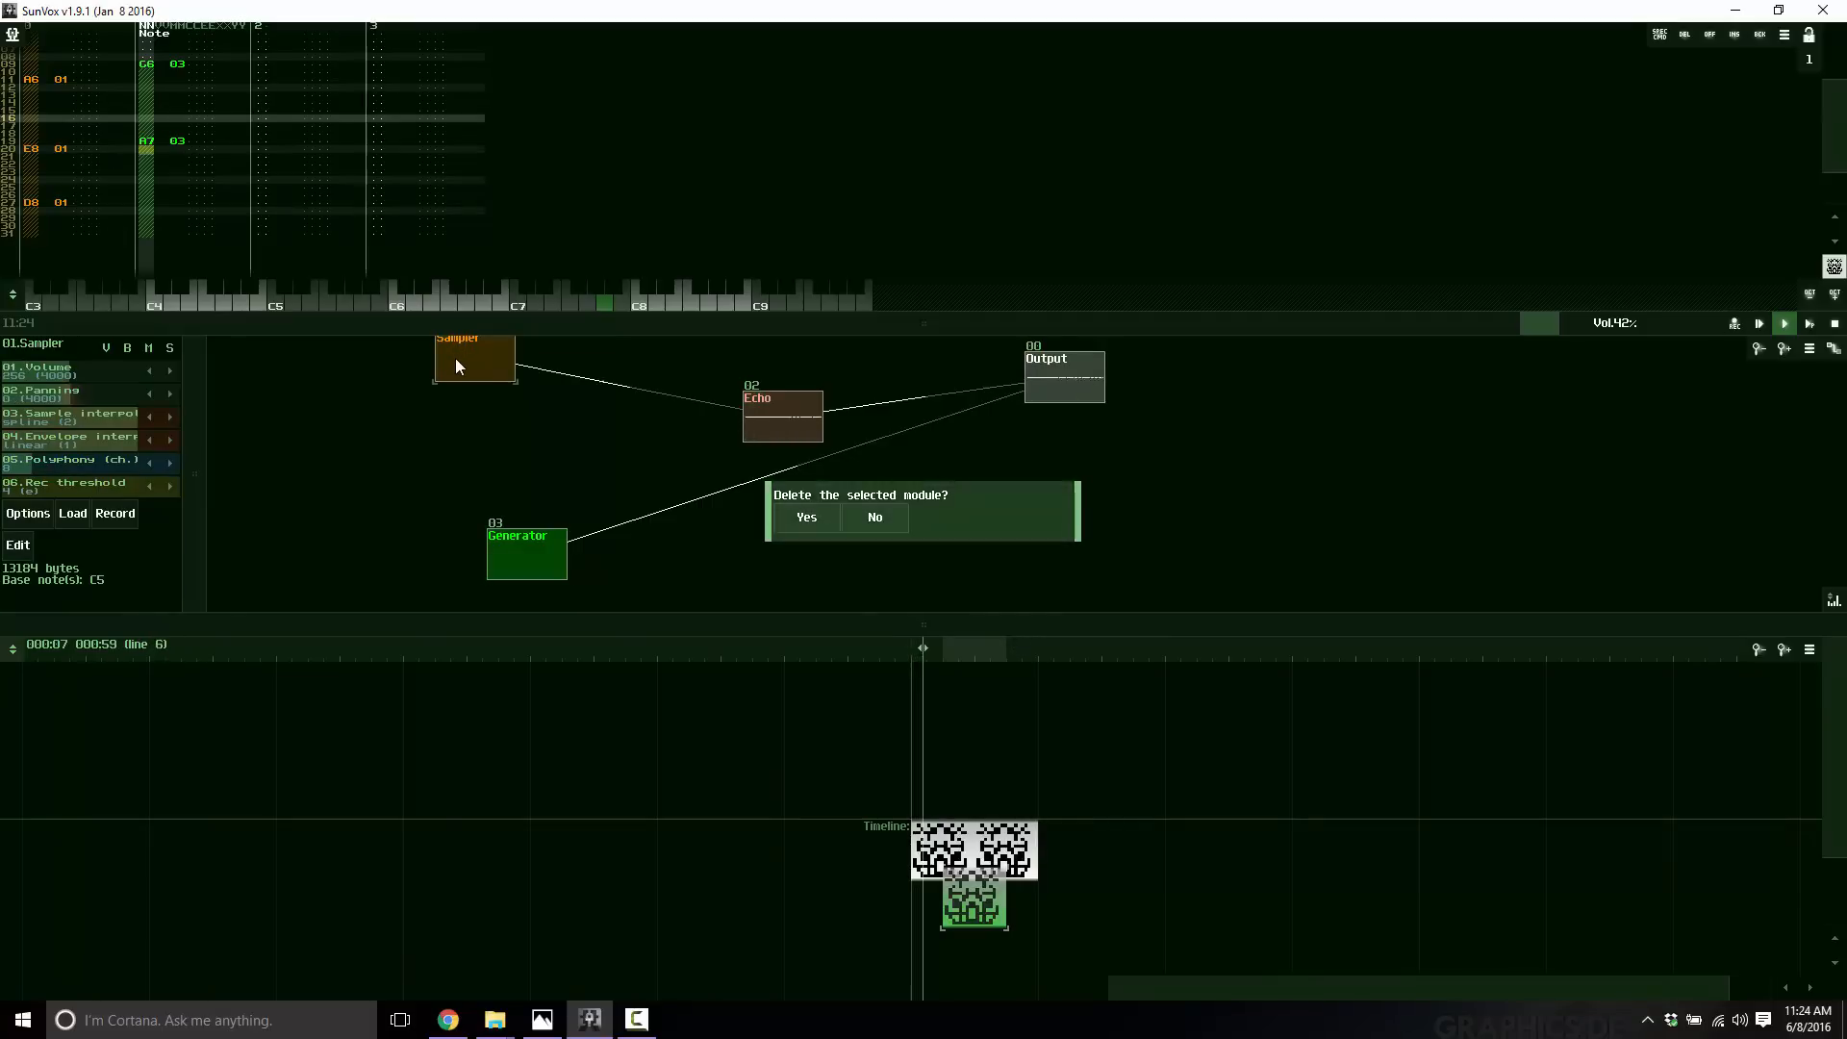
left_click(800, 516)
left_click(533, 550)
key("Delete")
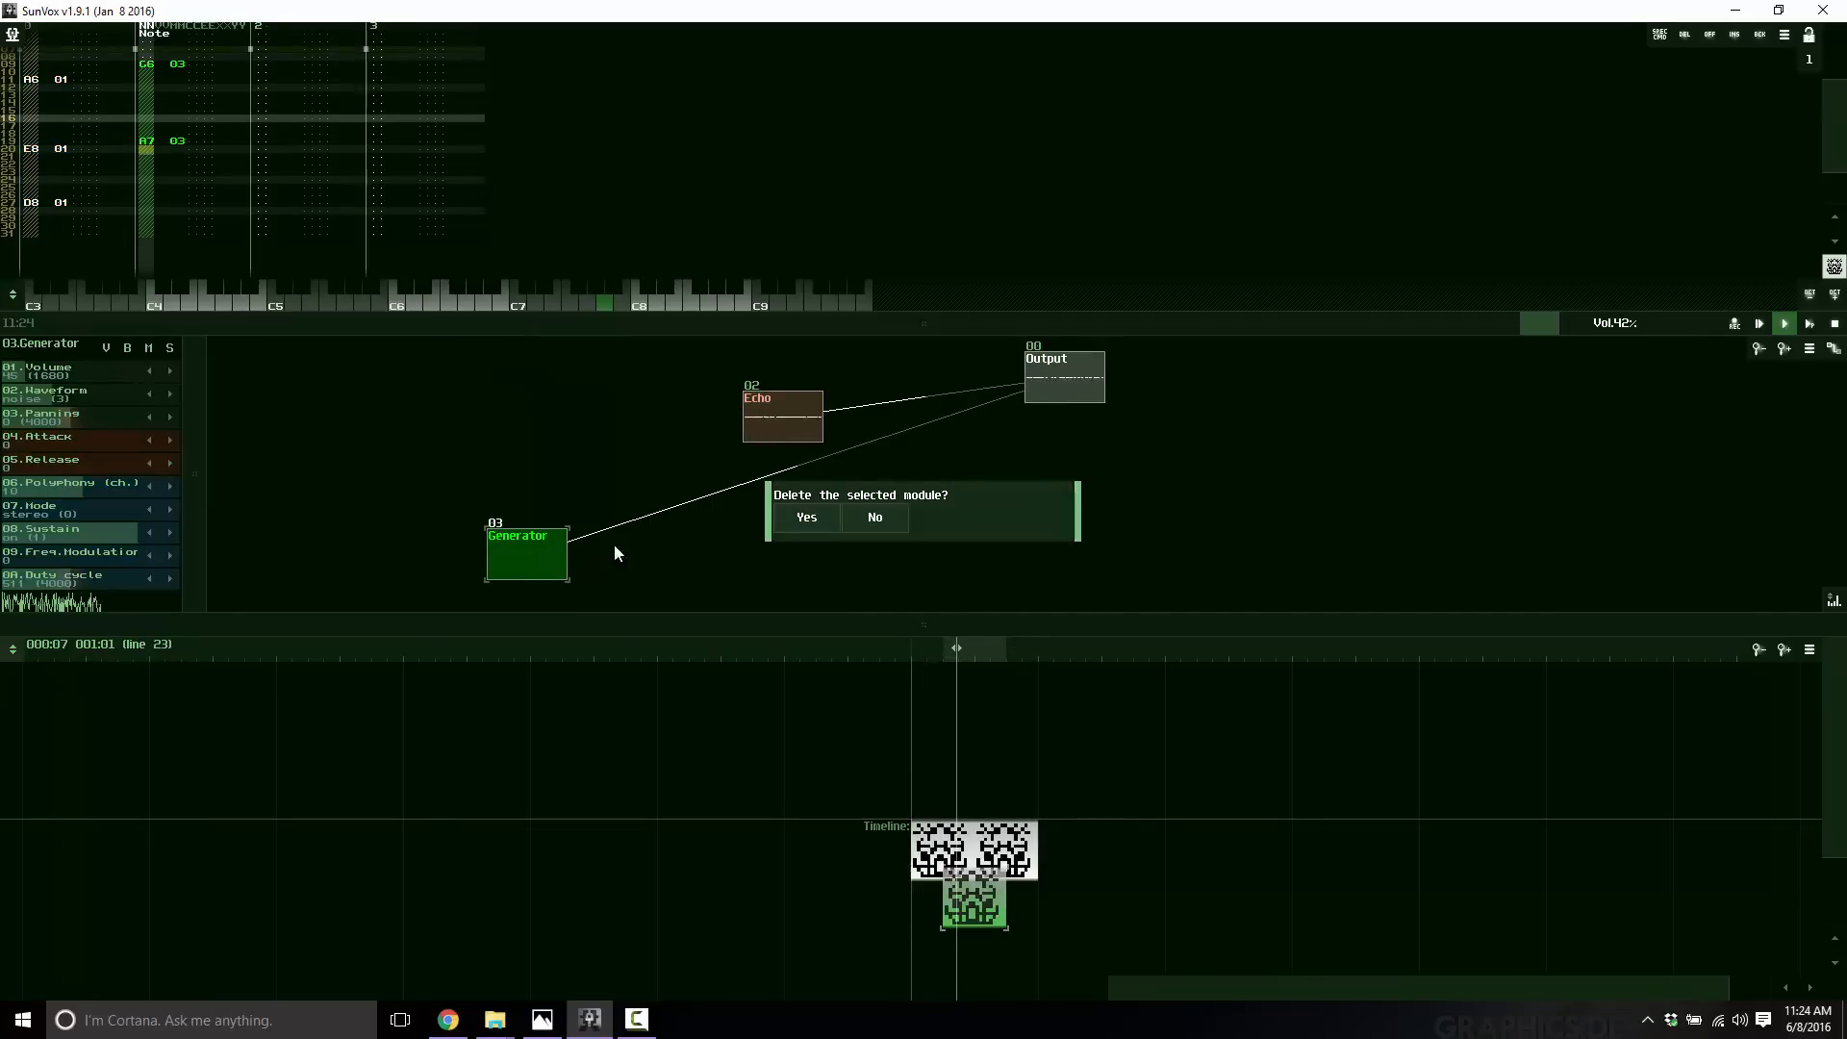
left_click(793, 518)
left_click(765, 427)
key("Delete")
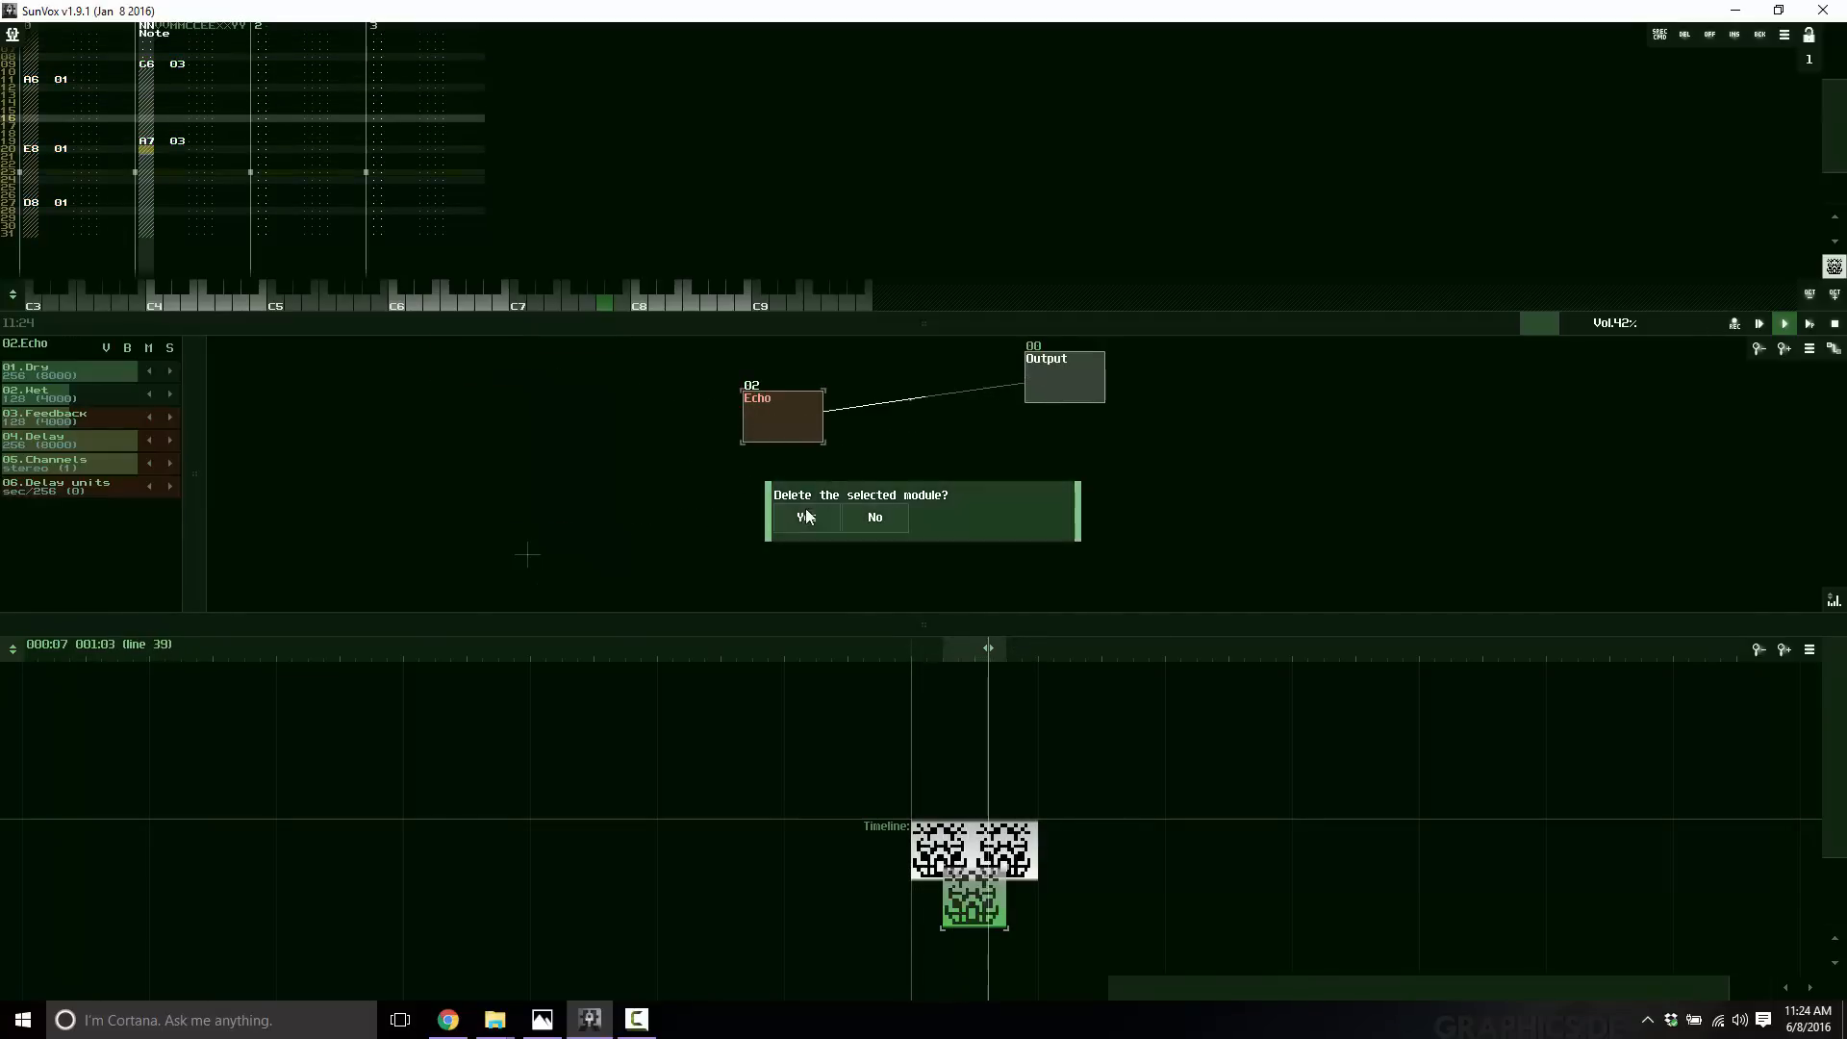
left_click(805, 510)
Load the analog_bass2.sunsynth module and connect it to the Output.
right_click(459, 415)
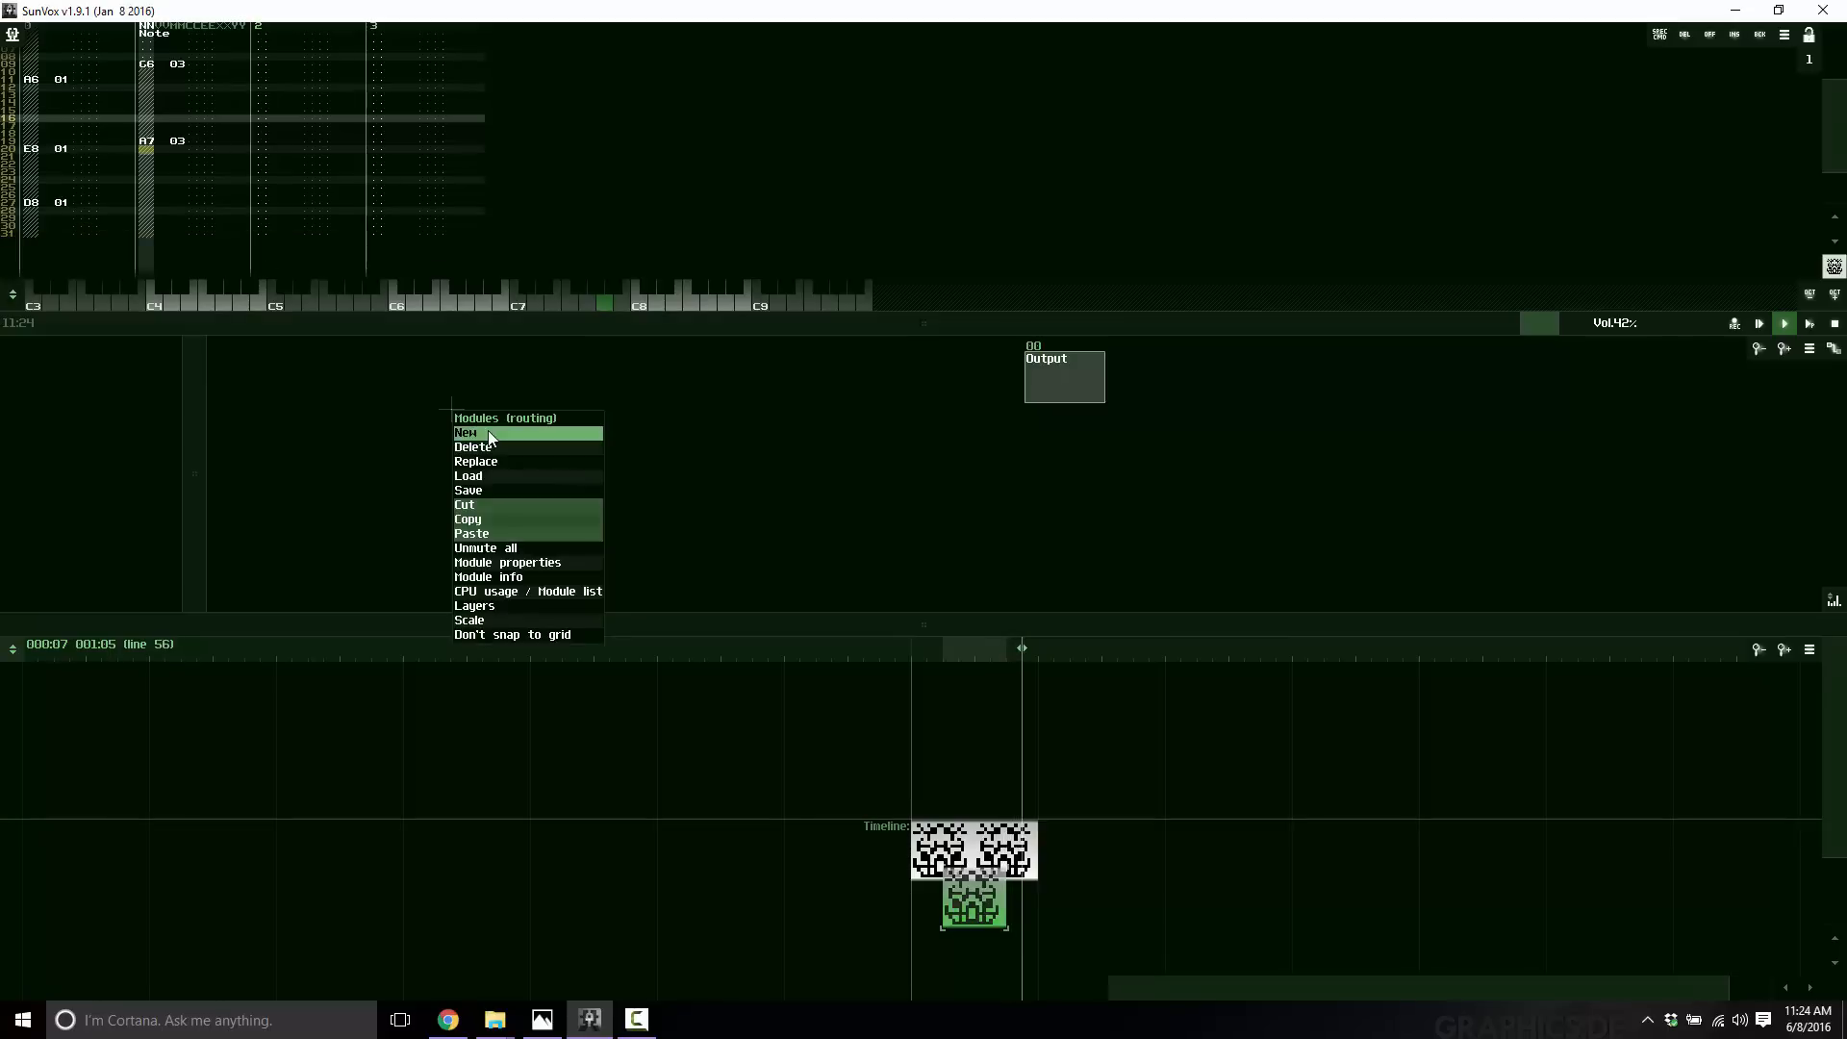
left_click(460, 475)
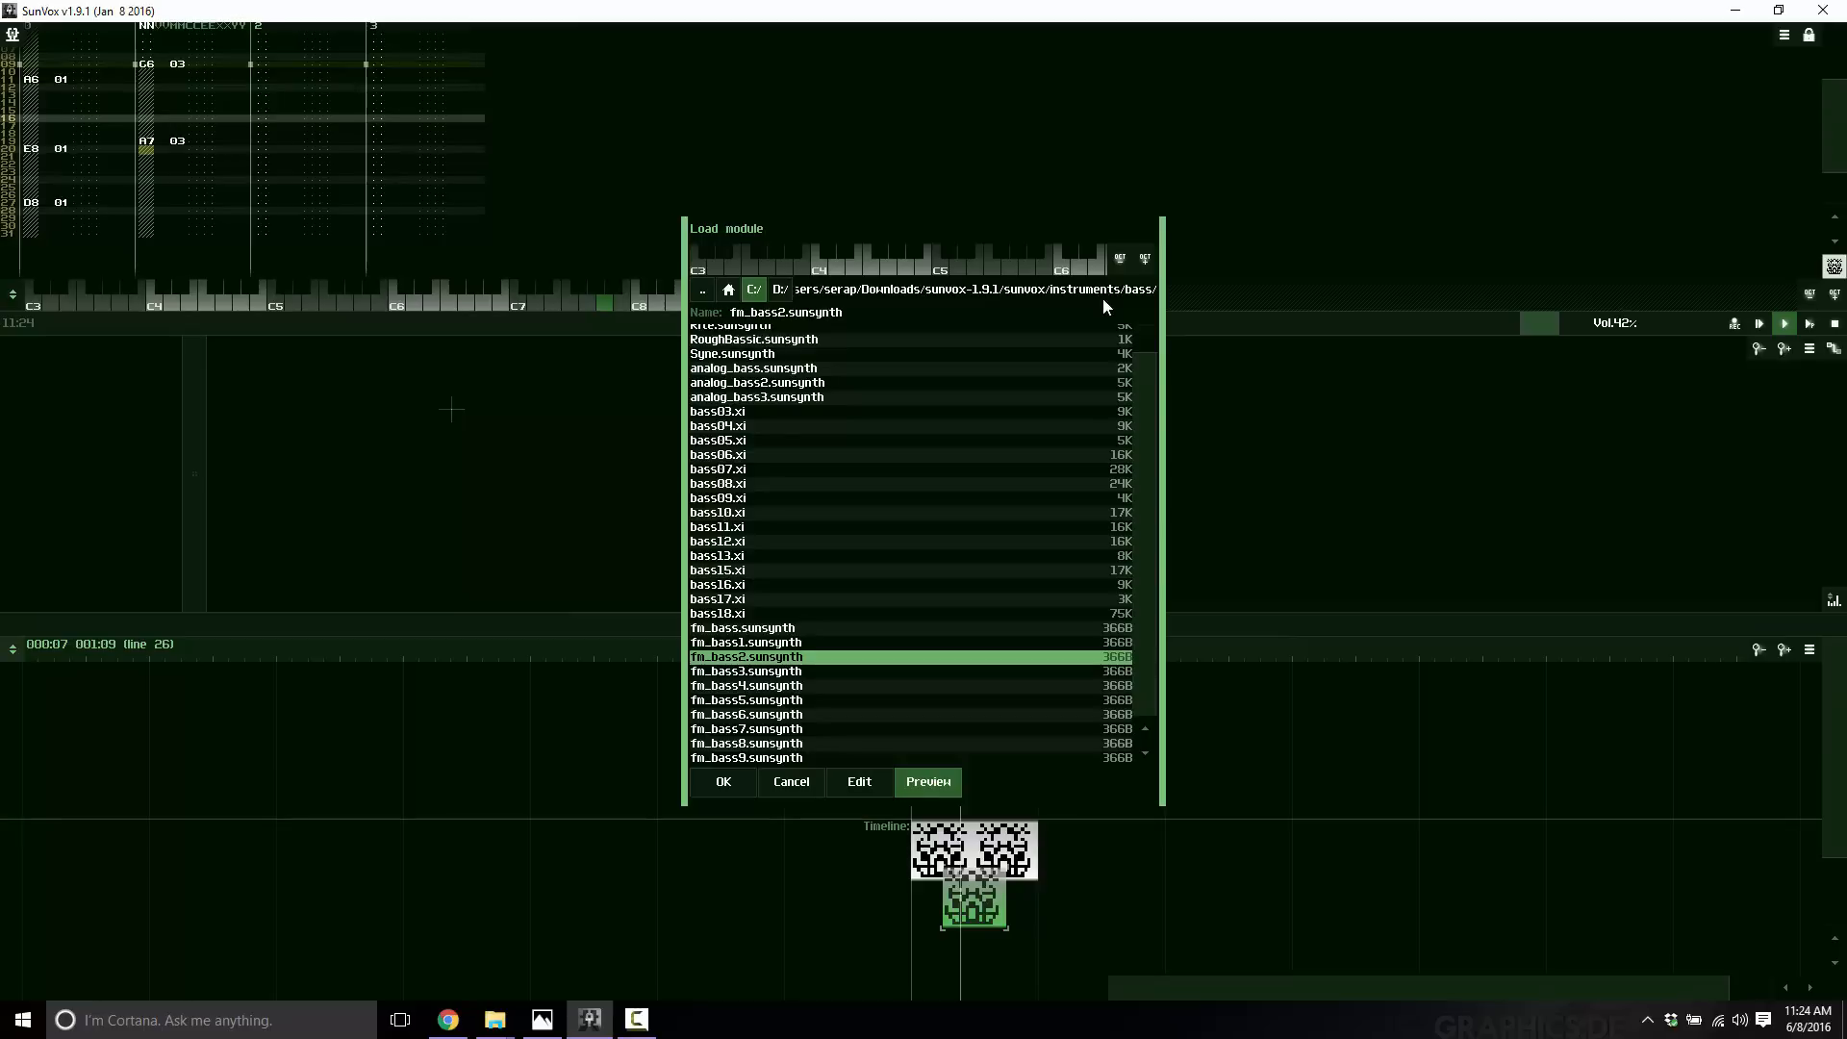
double_click(775, 383)
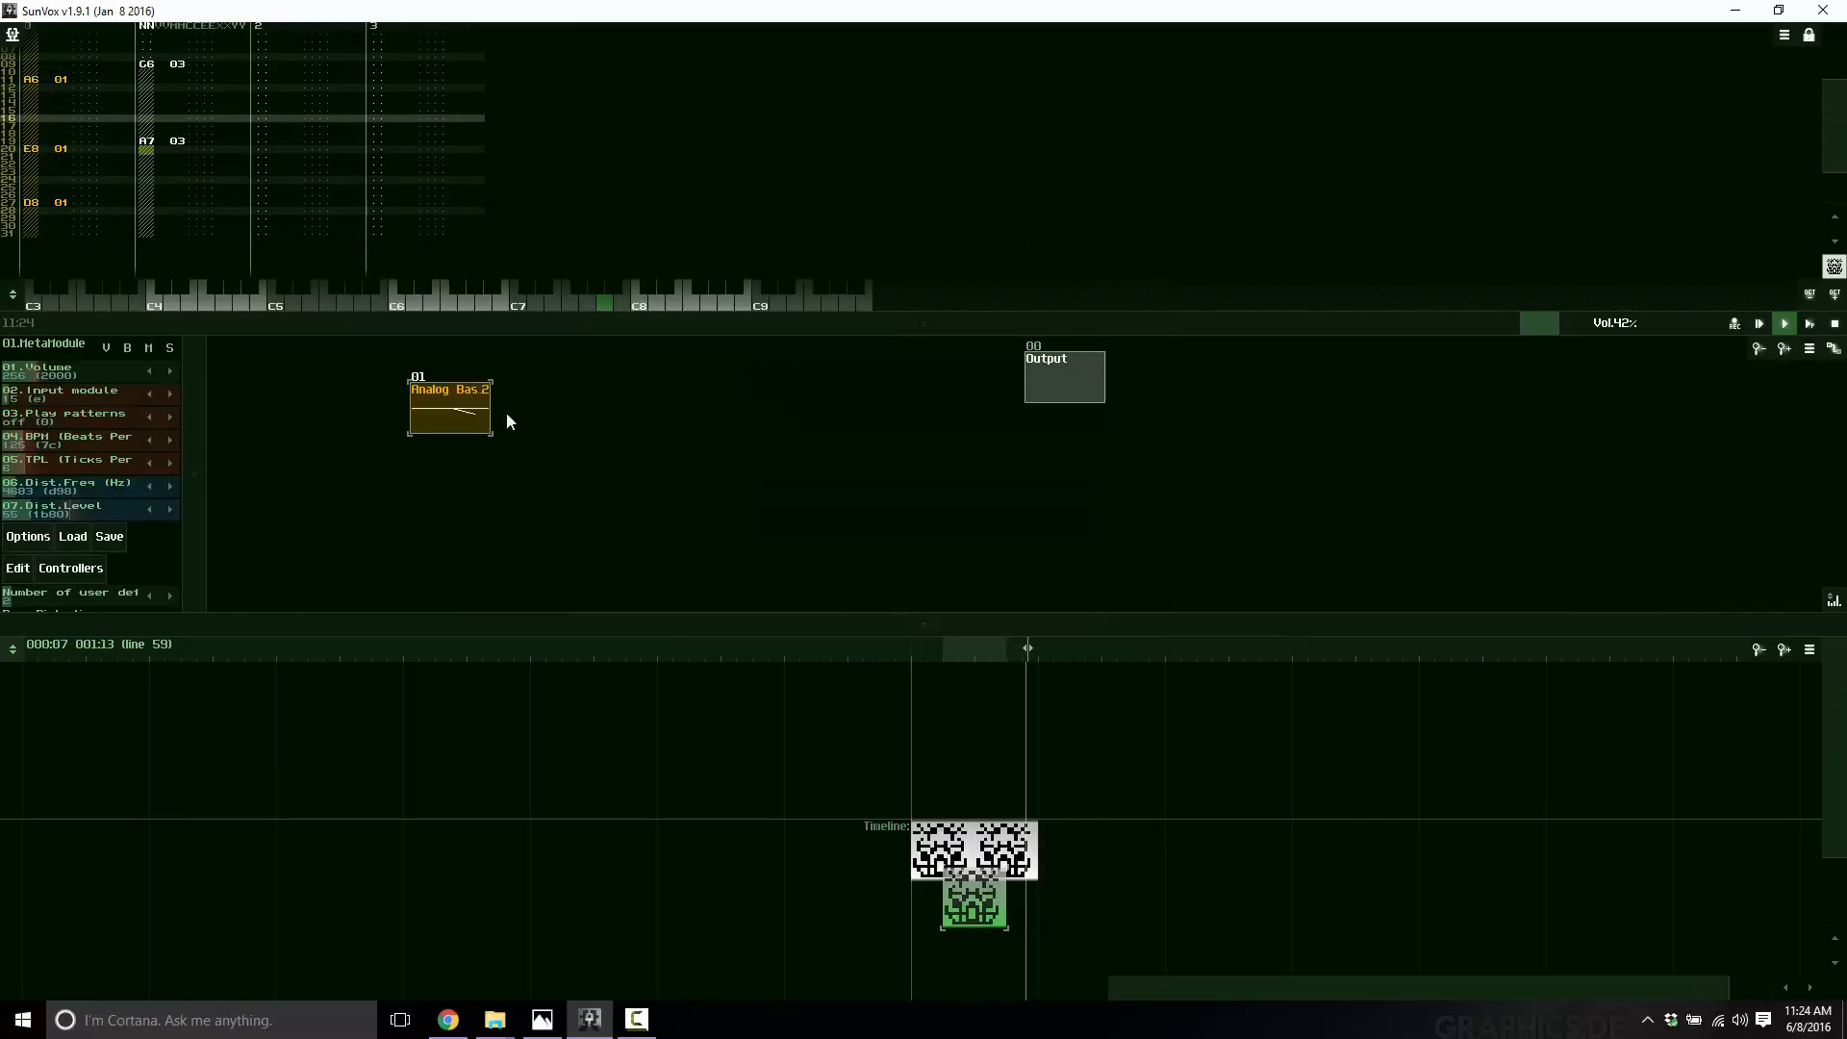
left_click_drag(1058, 381, 1058, 381)
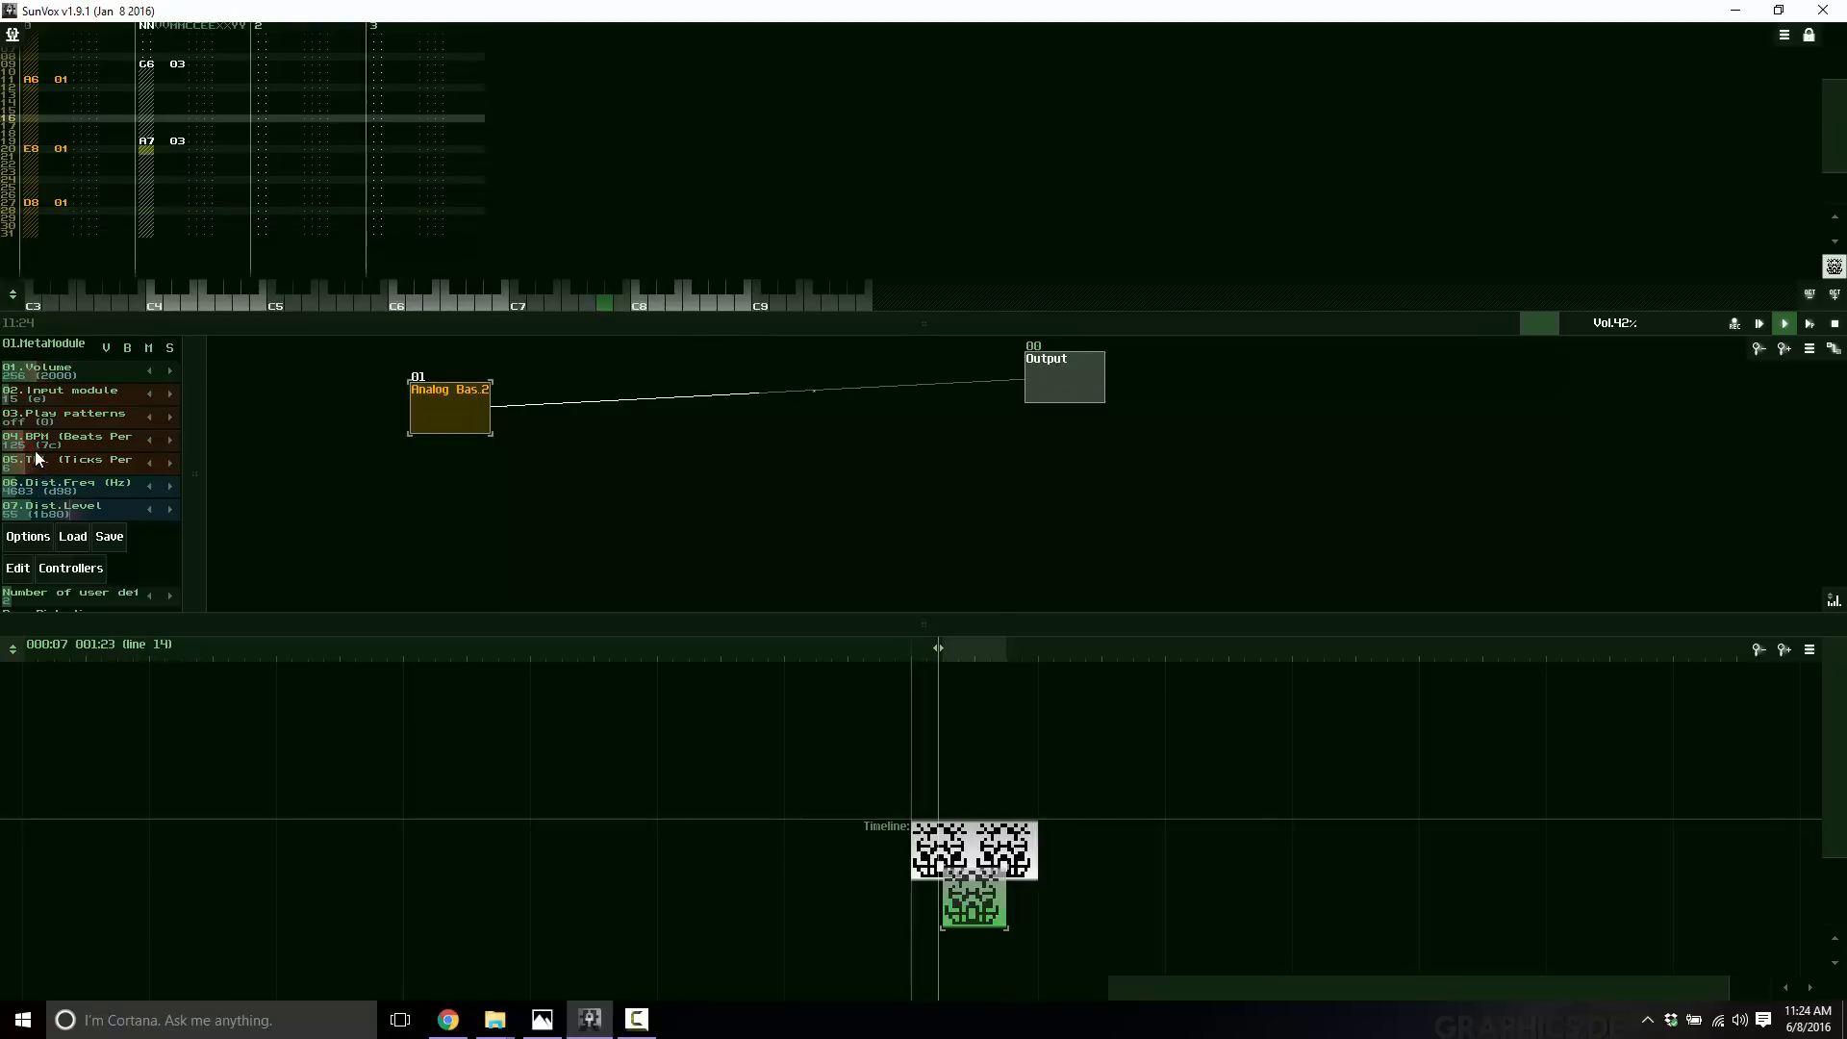
Adjust the bass MetaModule's TPL (ticks per line) and BPM controllers.
left_click_drag(195, 473, 298, 483)
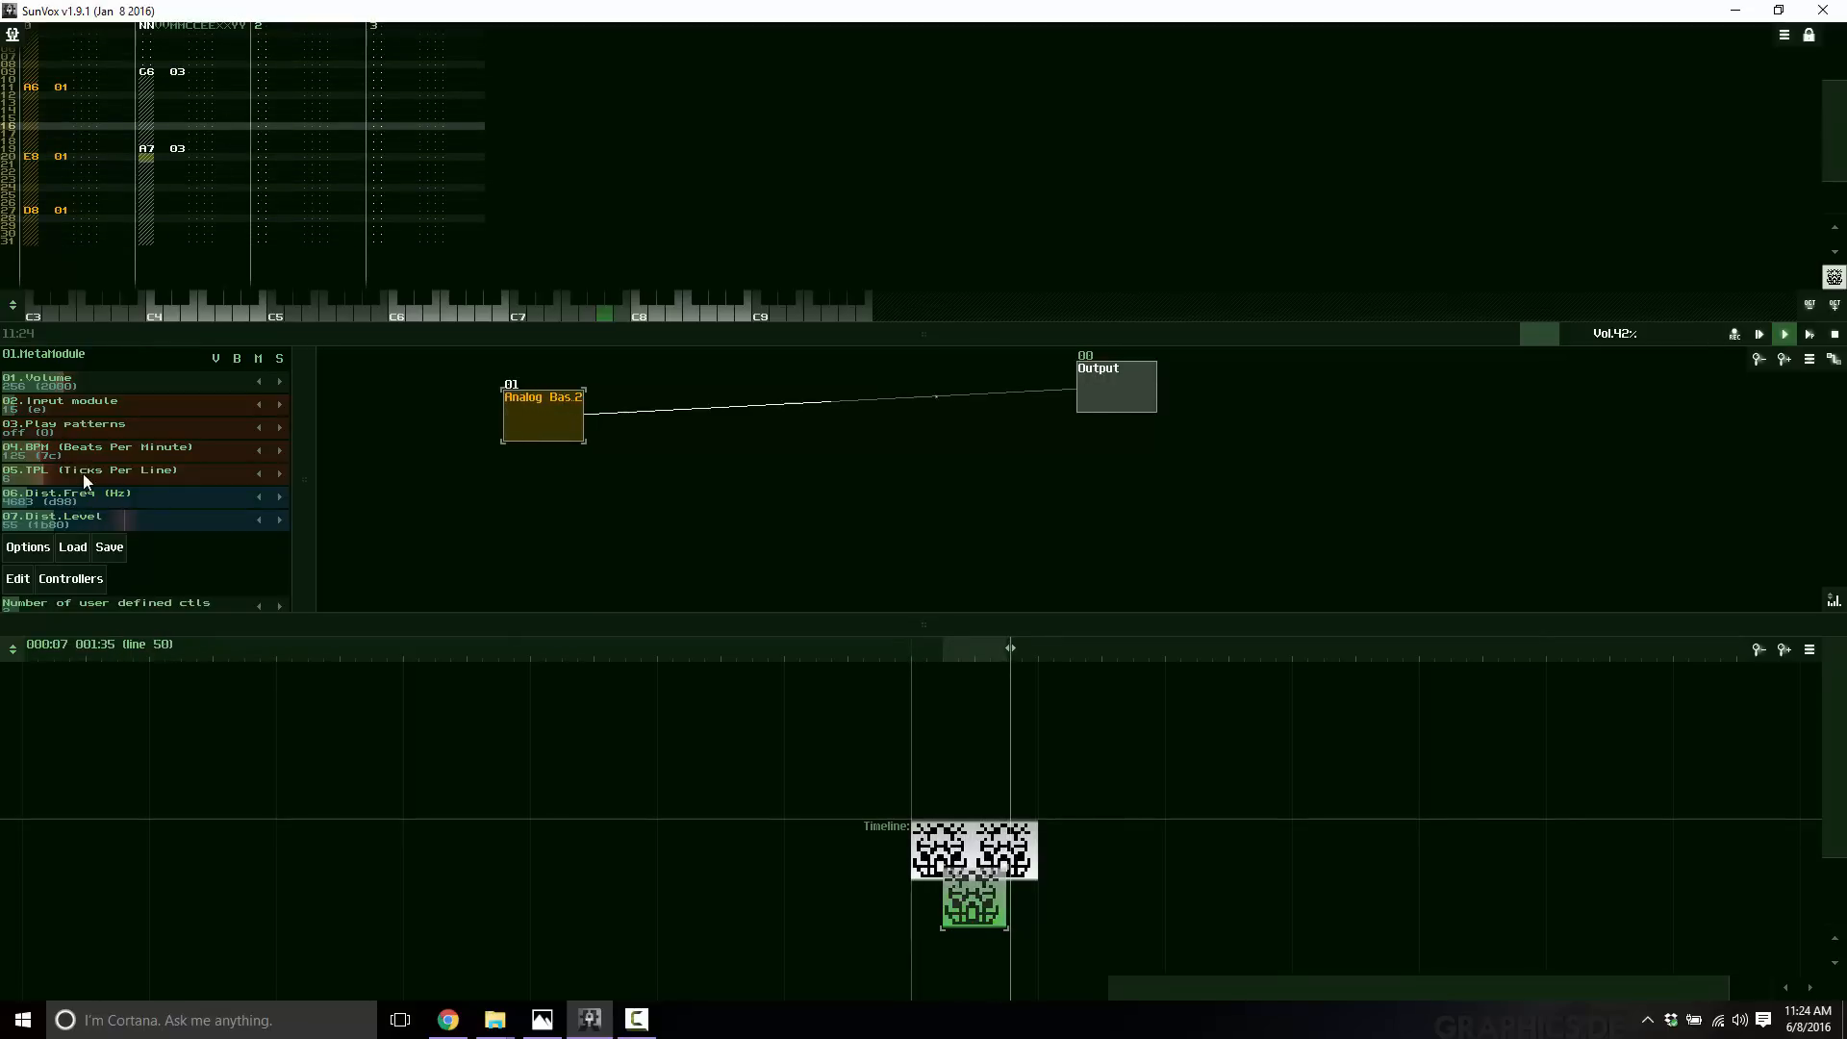
left_click_drag(117, 470, 198, 474)
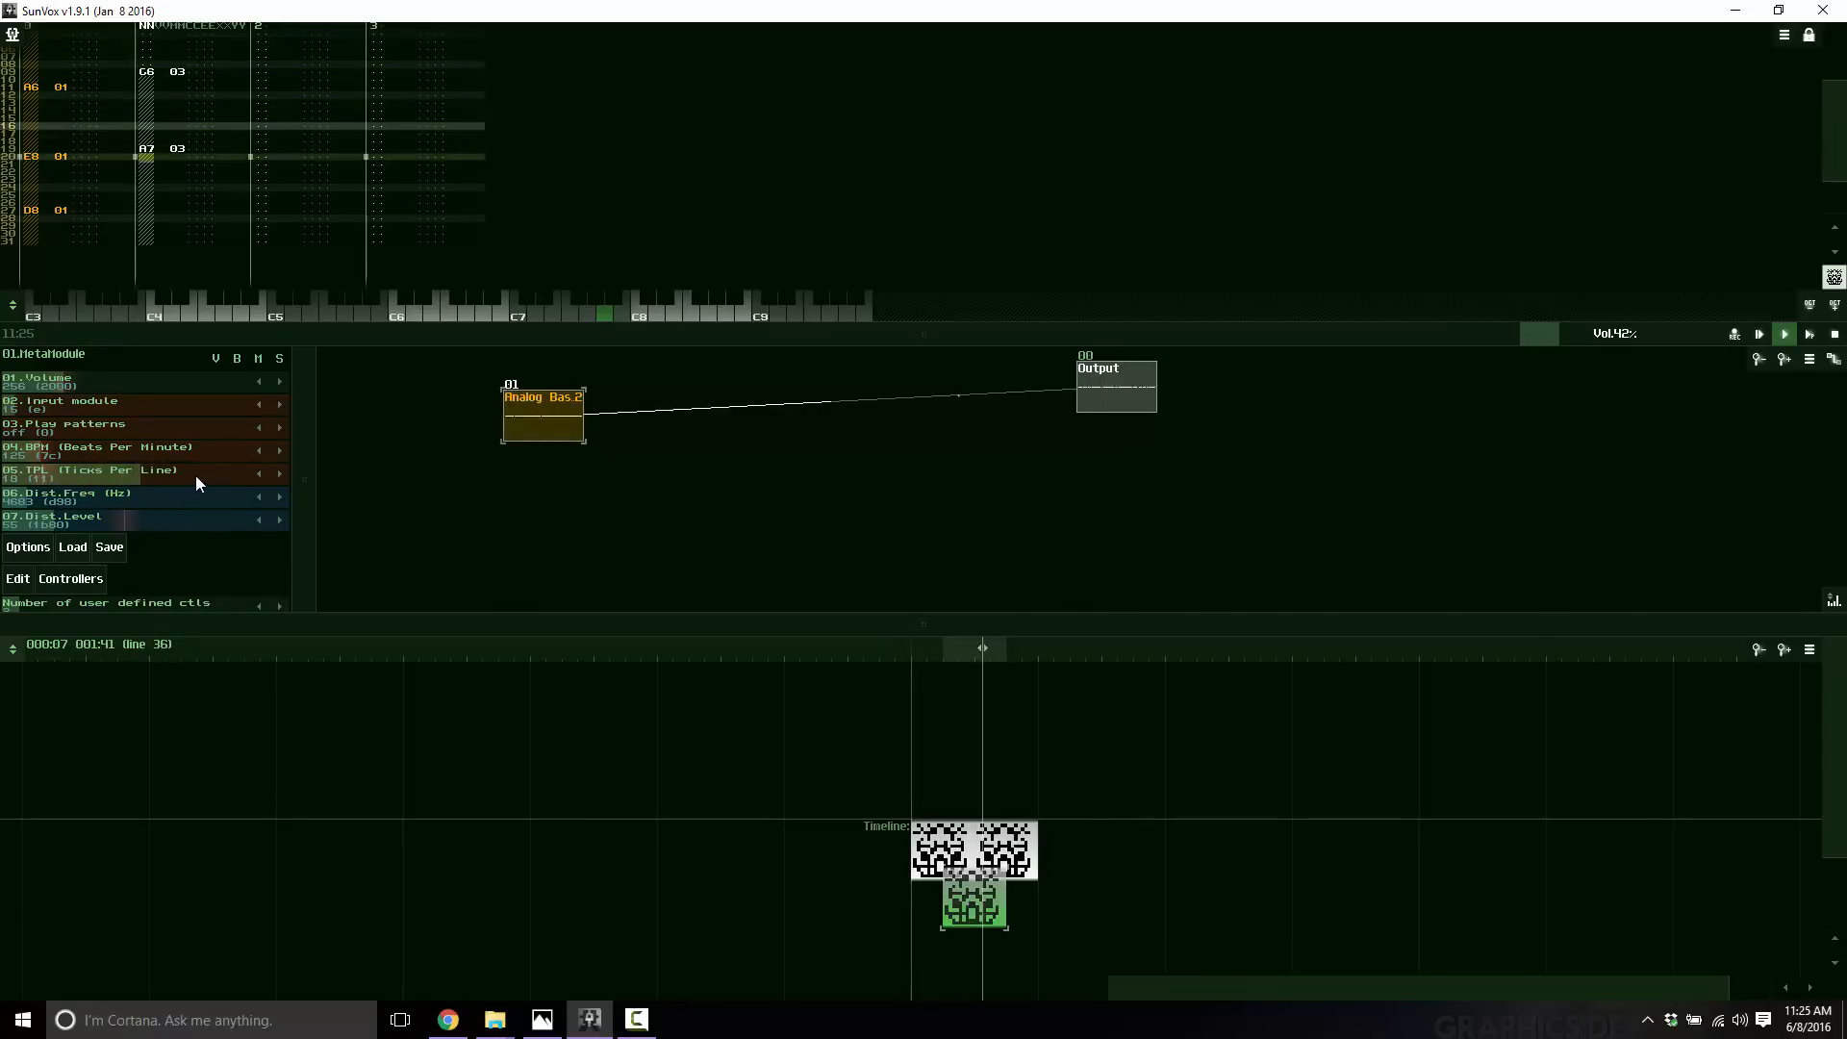
left_click(194, 477)
left_click_drag(193, 475, 82, 486)
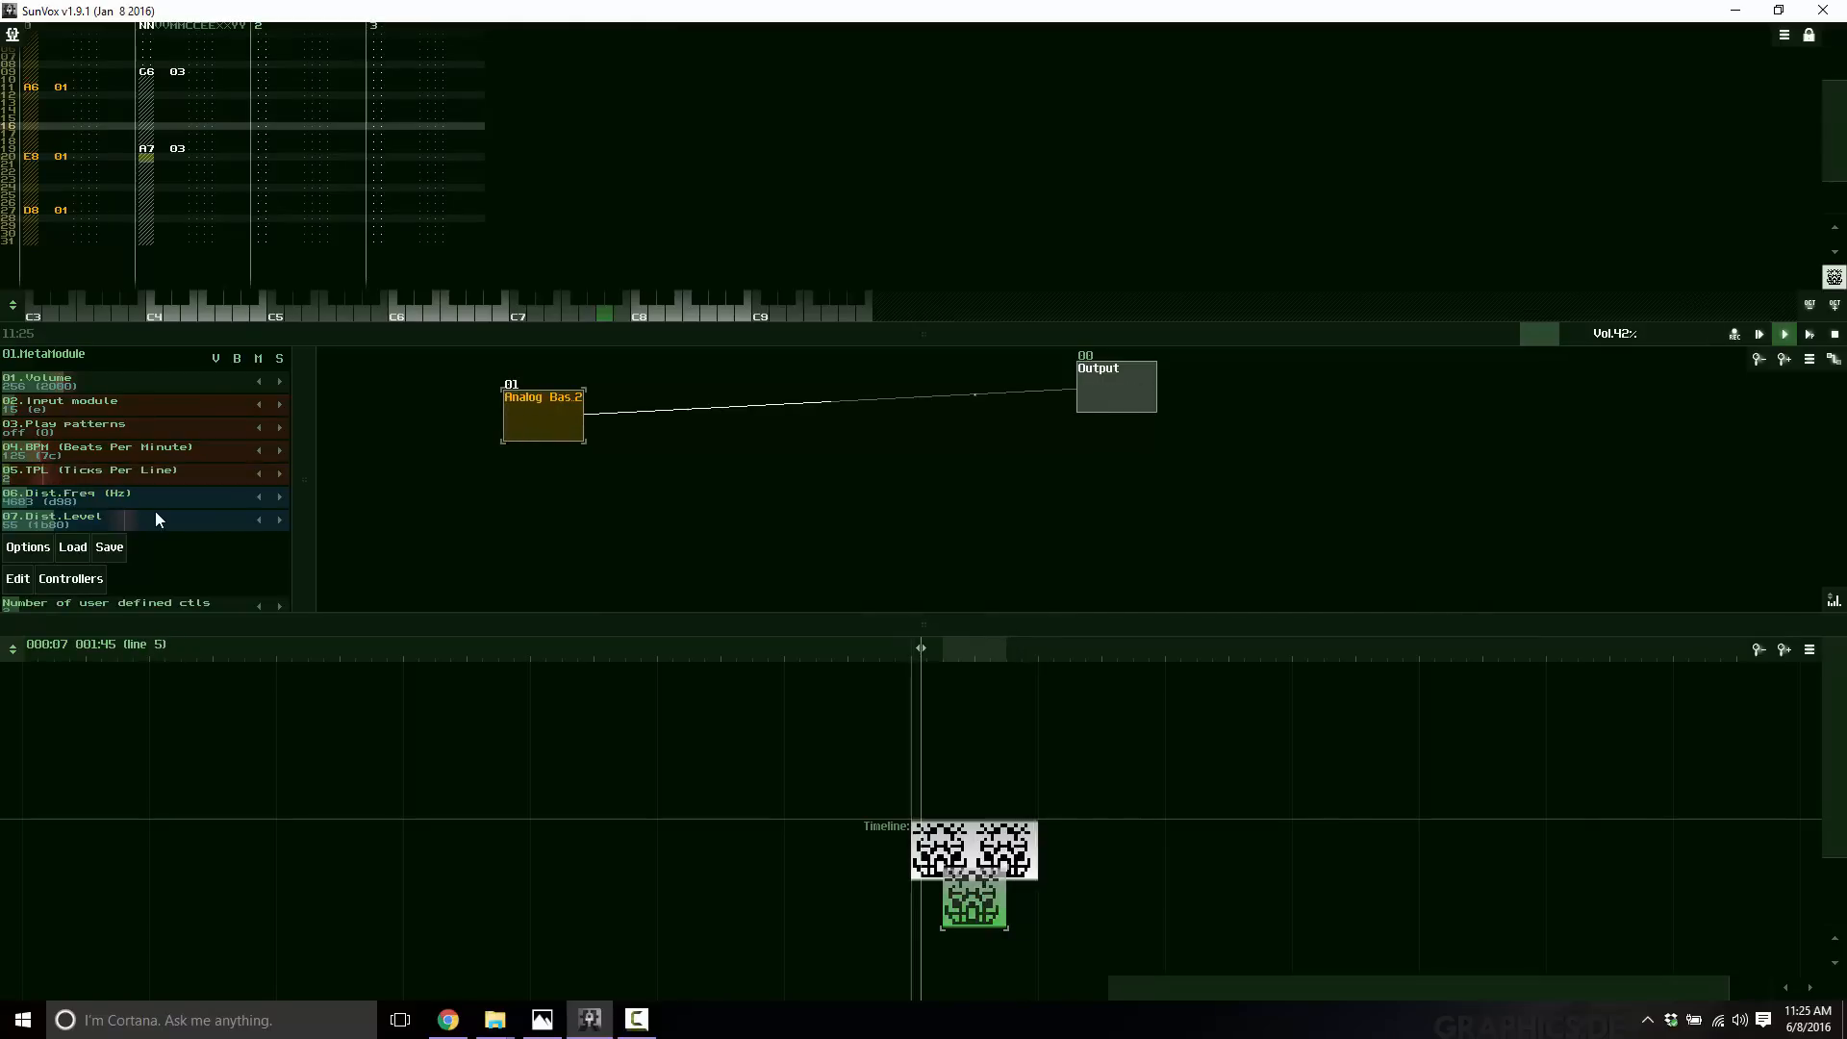
left_click_drag(48, 466, 189, 475)
left_click(54, 453)
left_click_drag(54, 453, 367, 460)
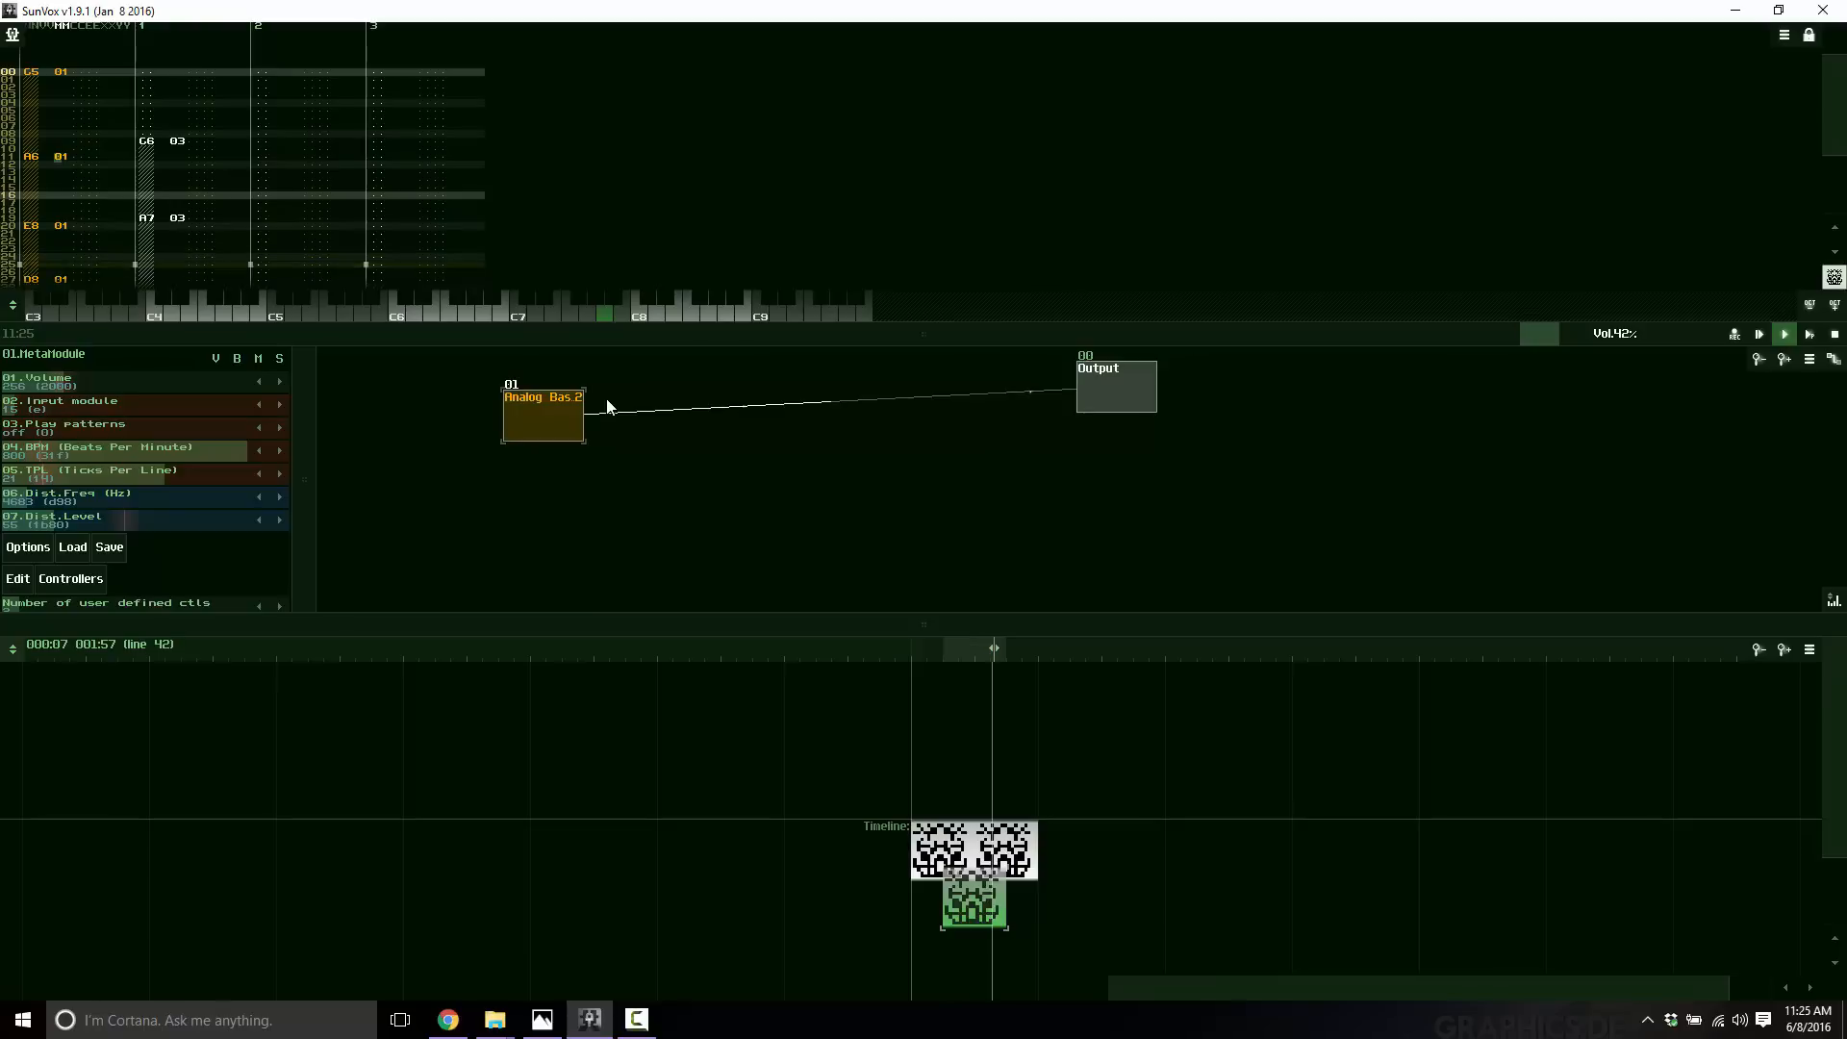
Add a Loop module and route the Analog Bas2 module through it to the Output.
right_click(738, 469)
left_click(760, 486)
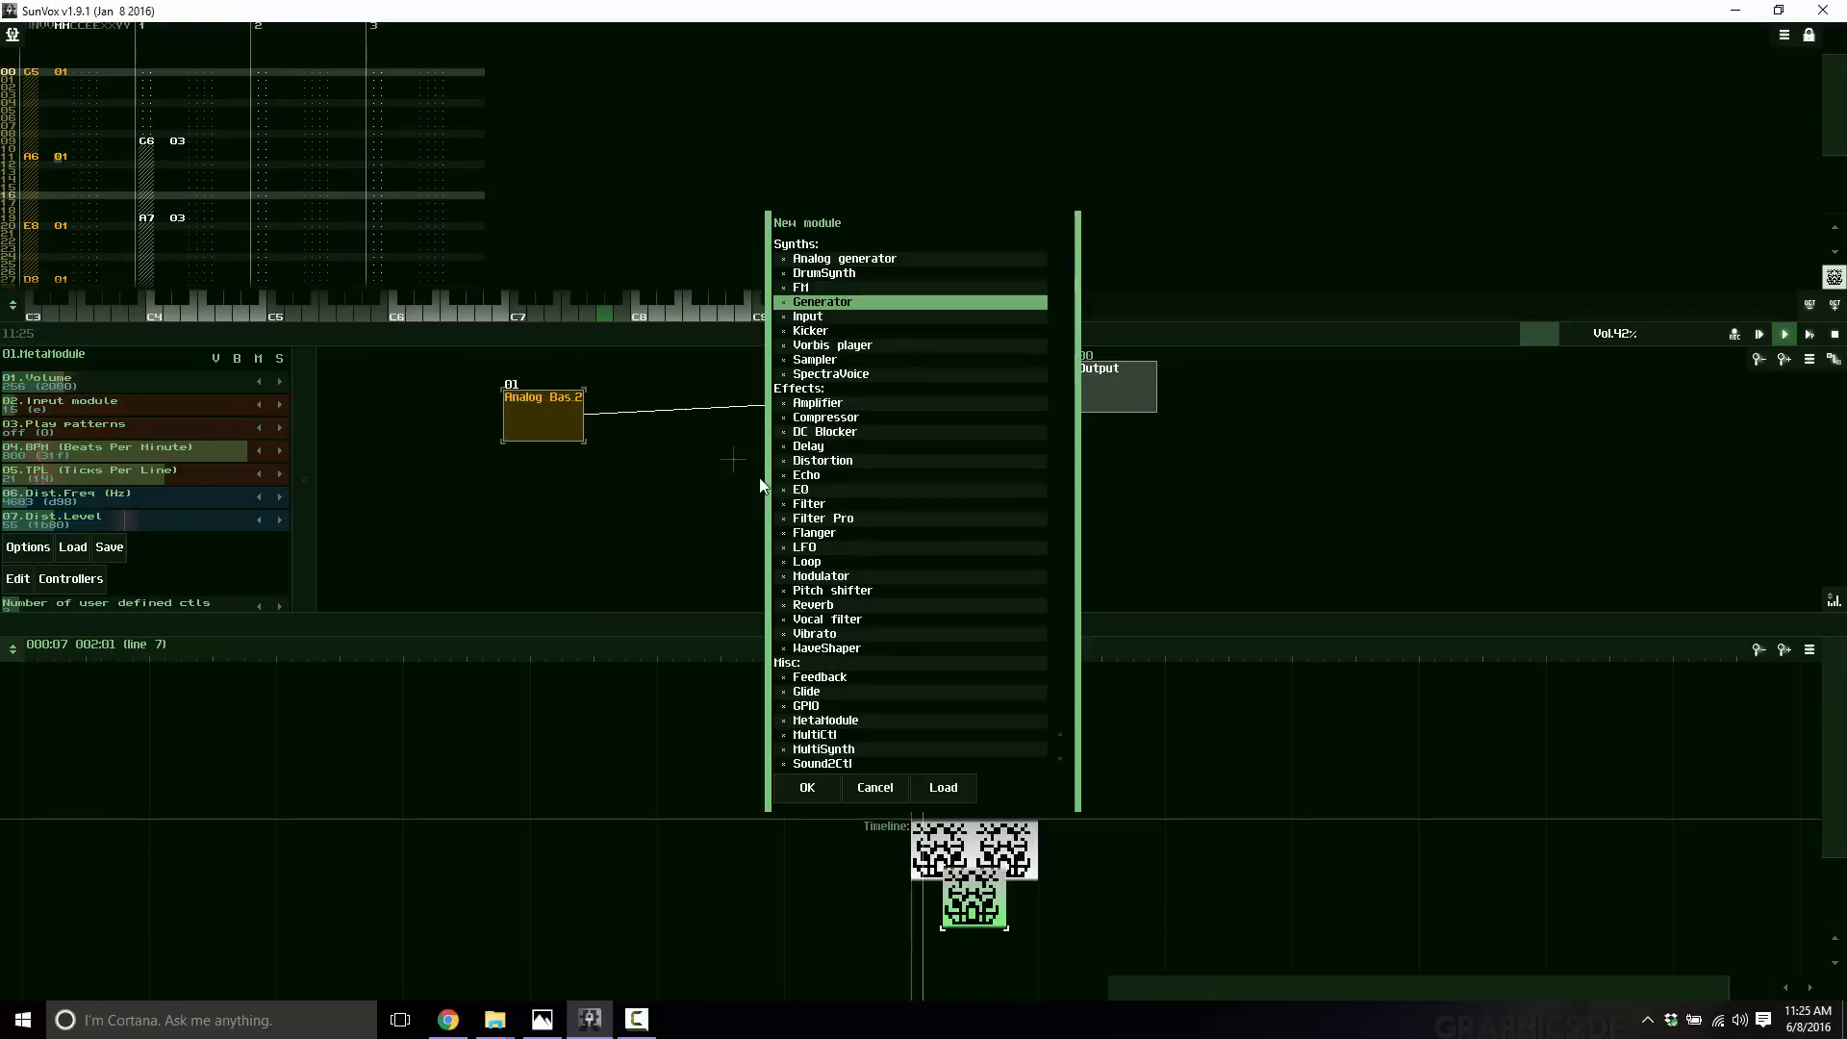
double_click(806, 567)
left_click_drag(565, 408, 714, 465)
left_click_drag(735, 464, 1099, 384)
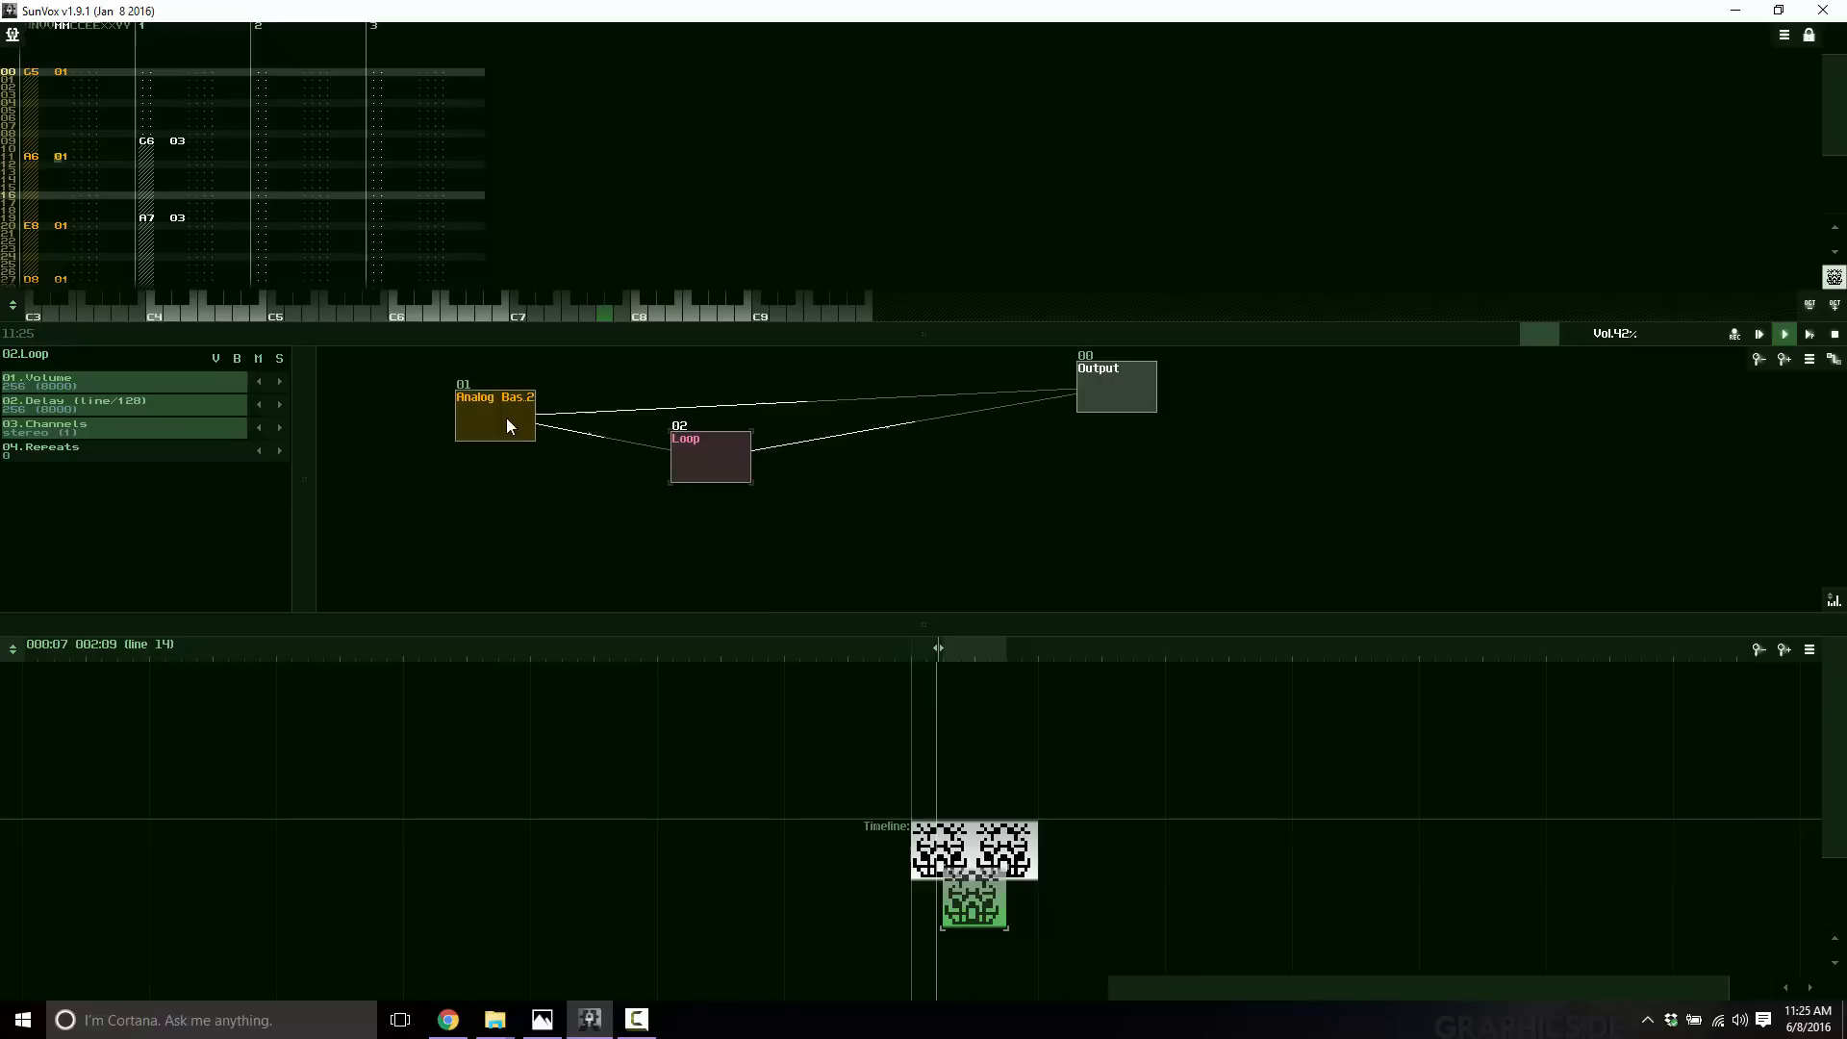
Open the example project chain reaction.sunvox.
left_click(13, 33)
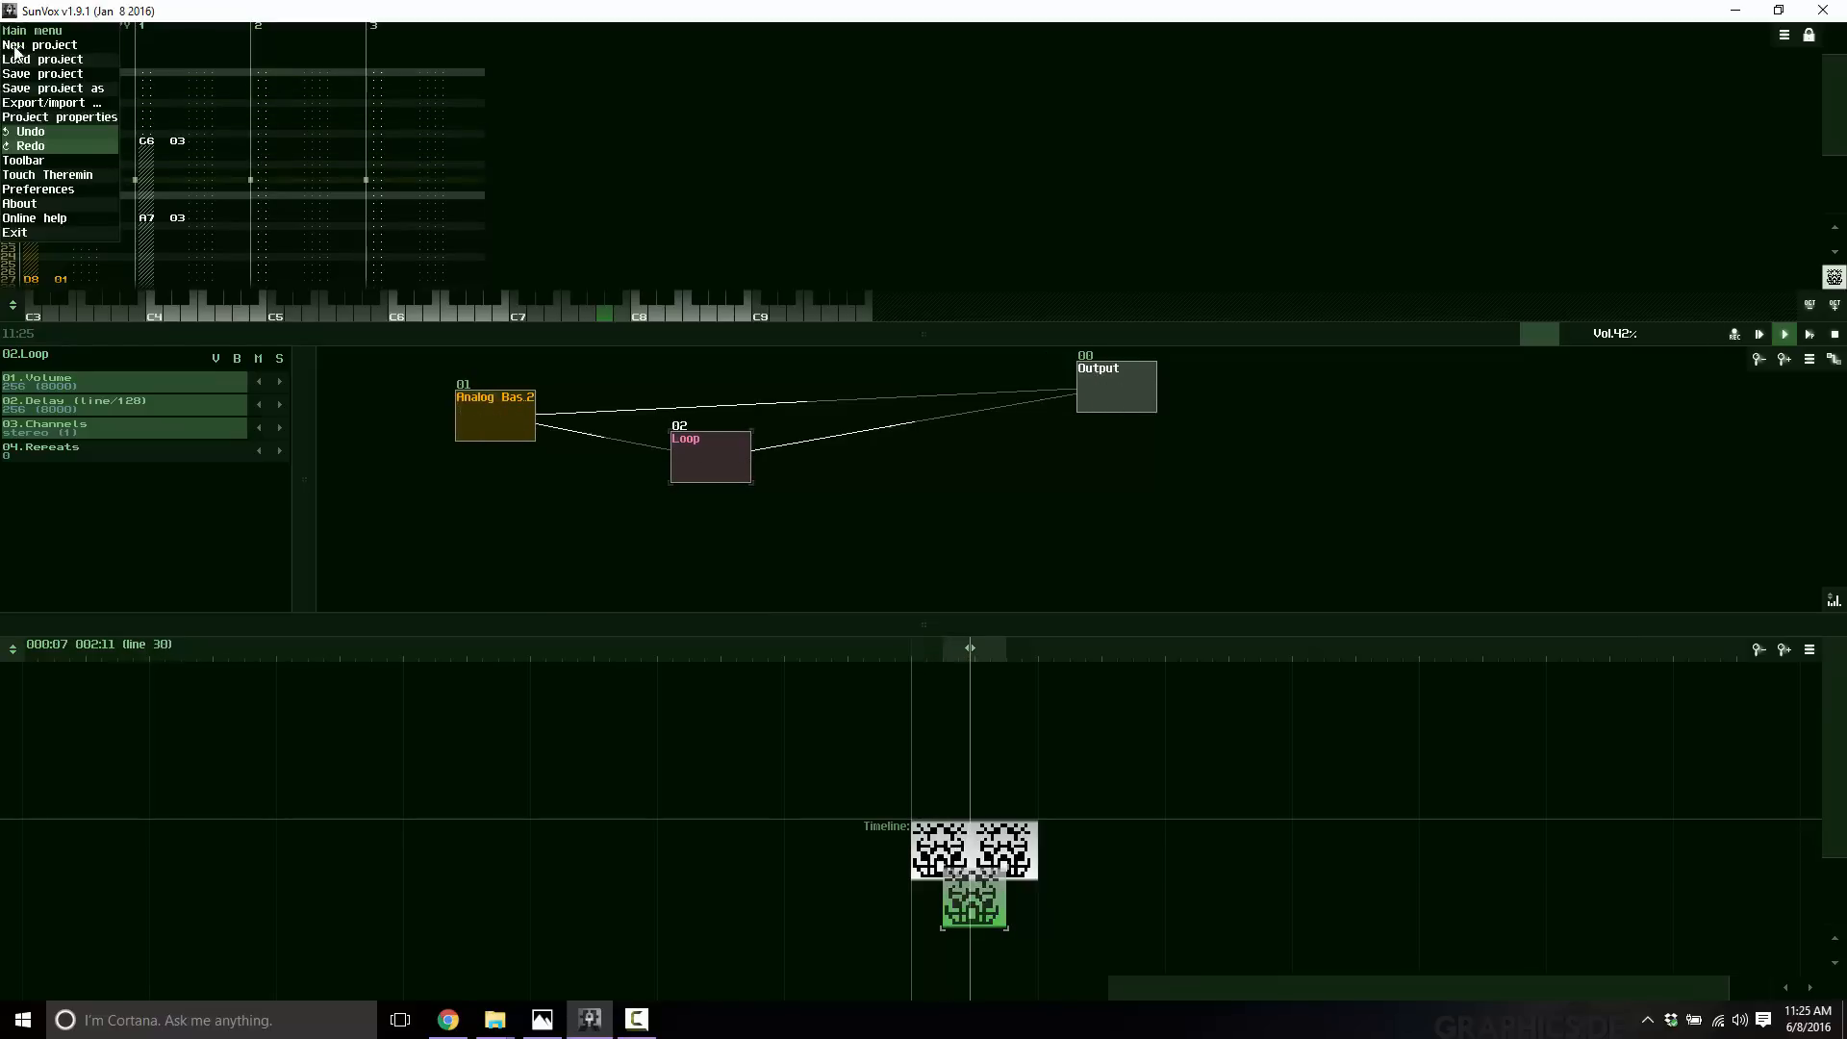
left_click(41, 61)
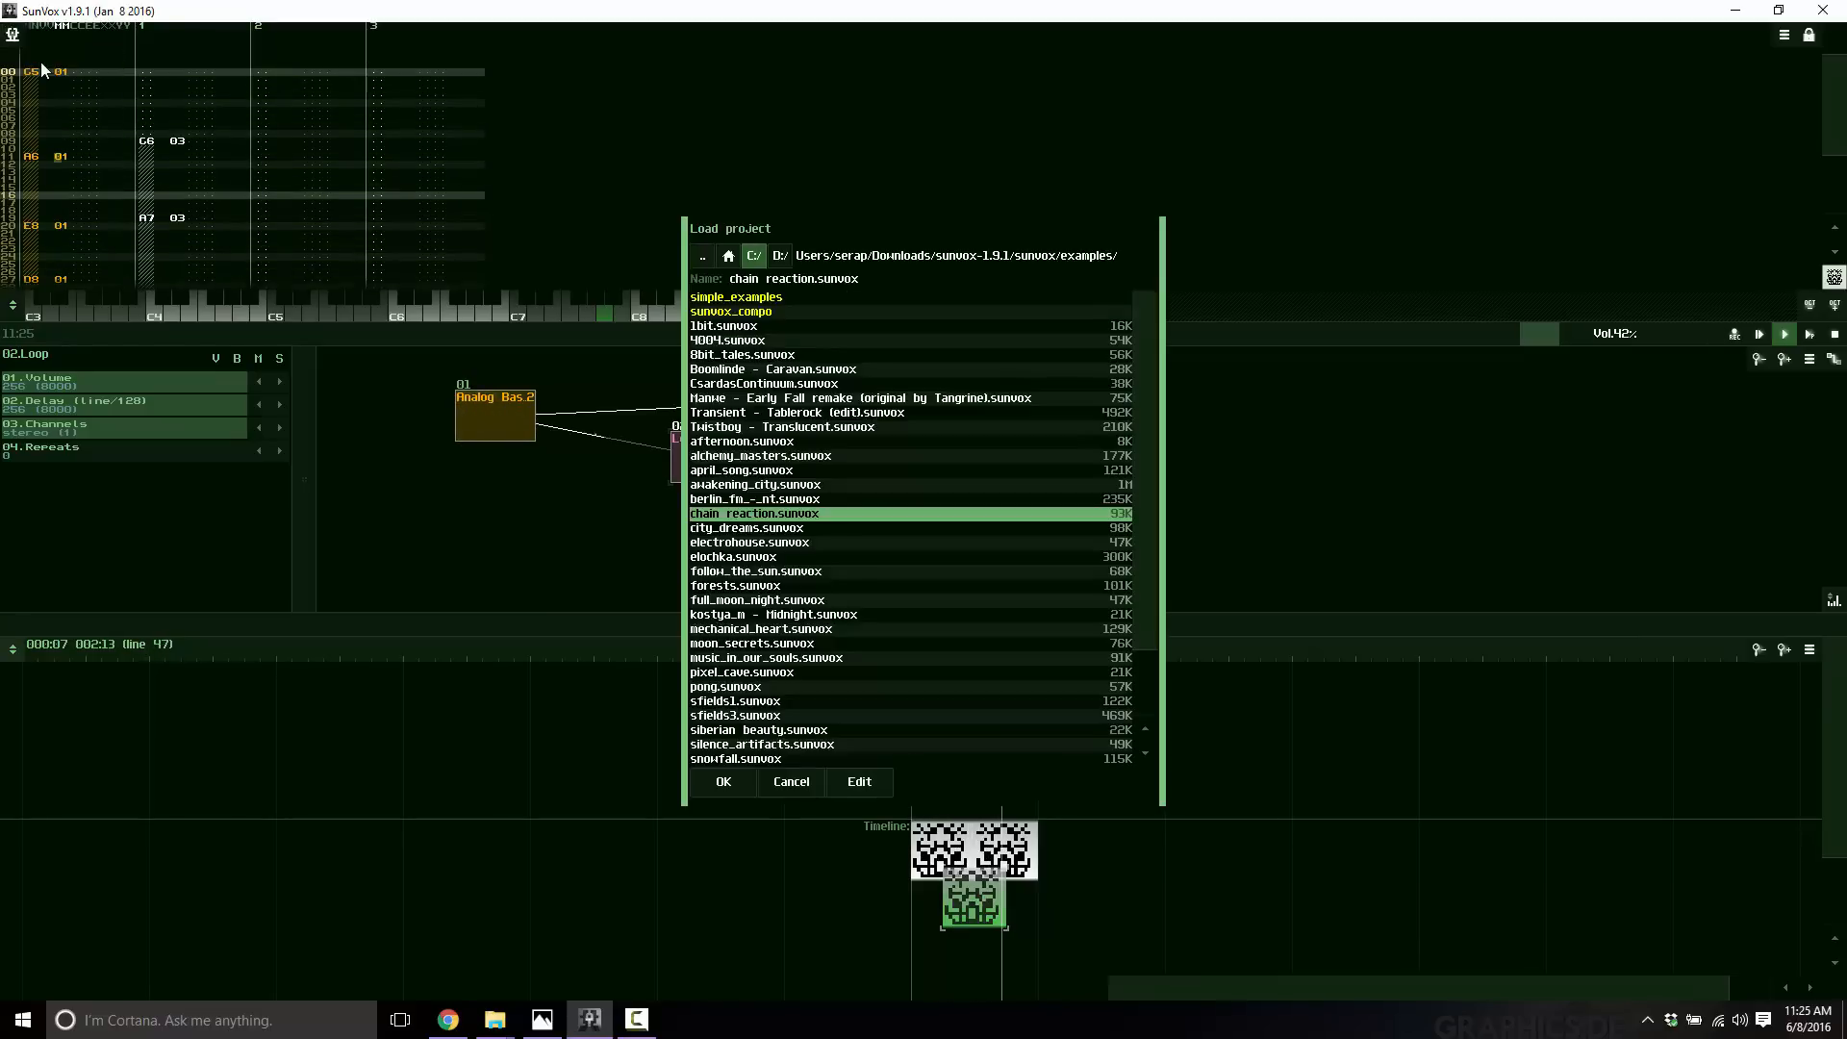
double_click(769, 517)
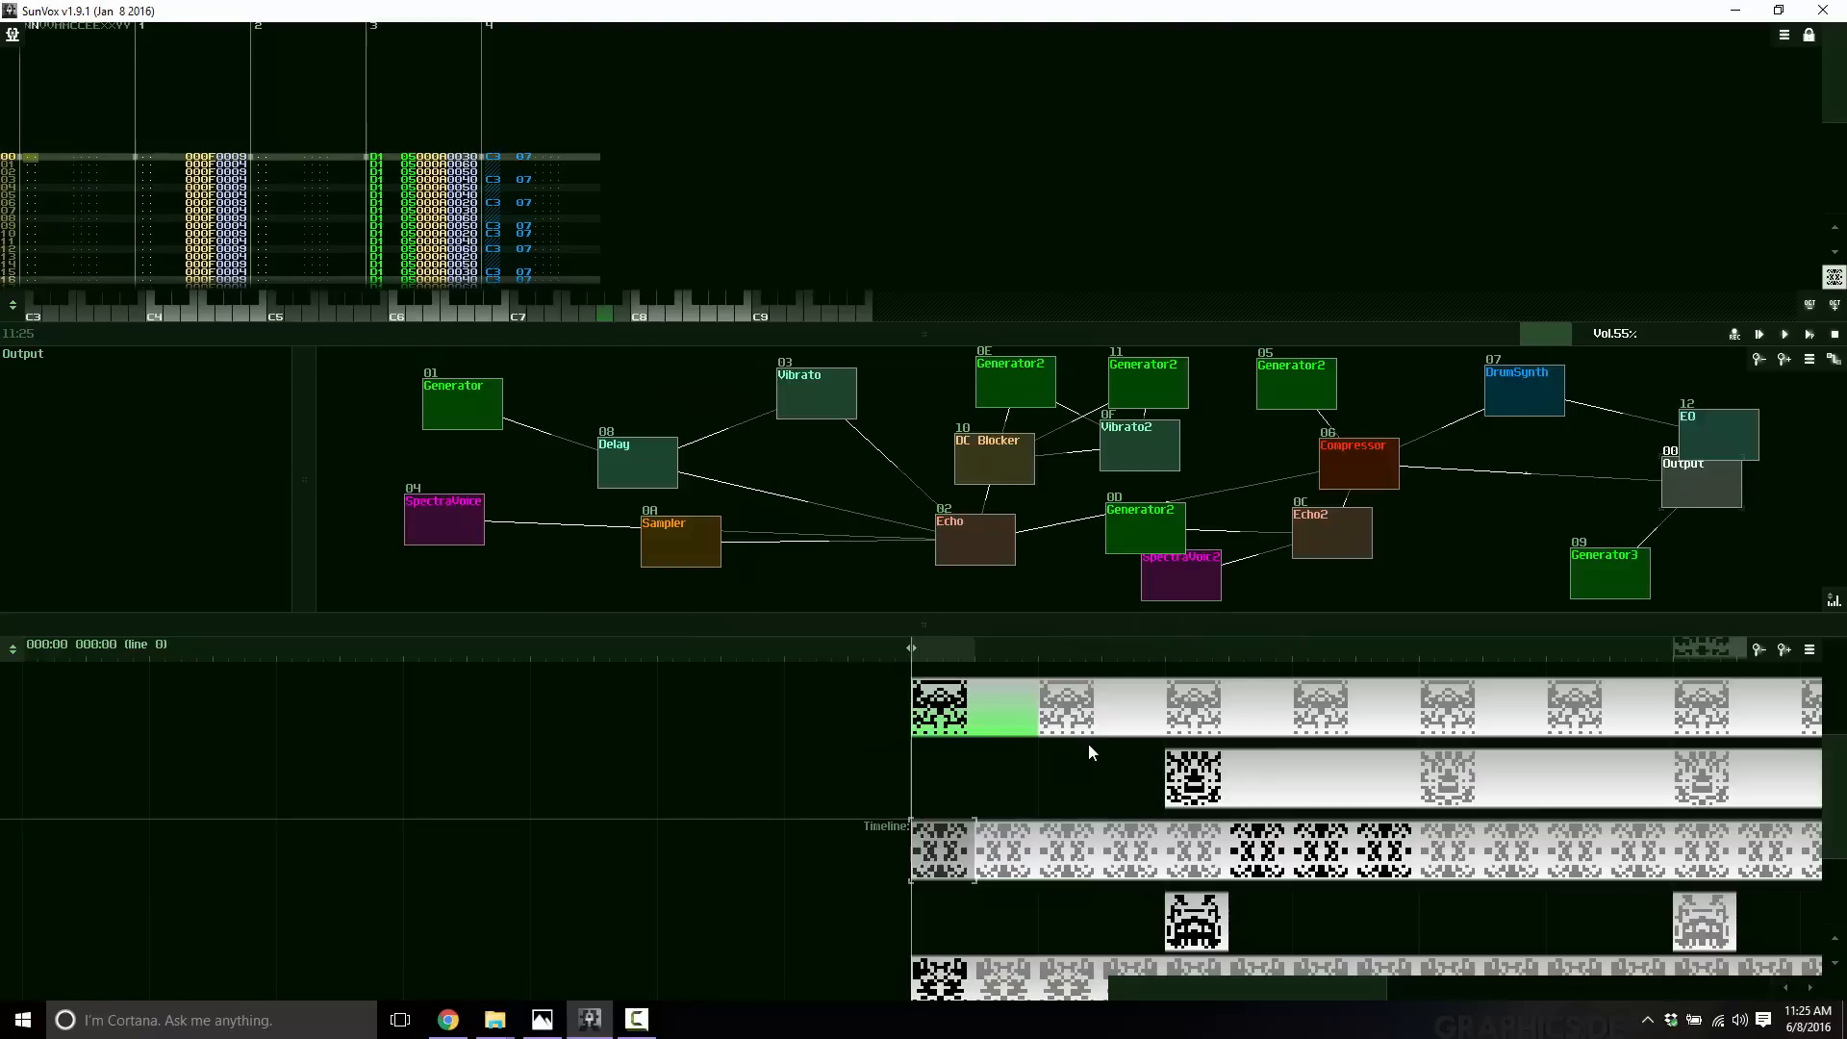
Examine the example project's timeline patterns and module layout.
scroll(1154, 703, "down", 5)
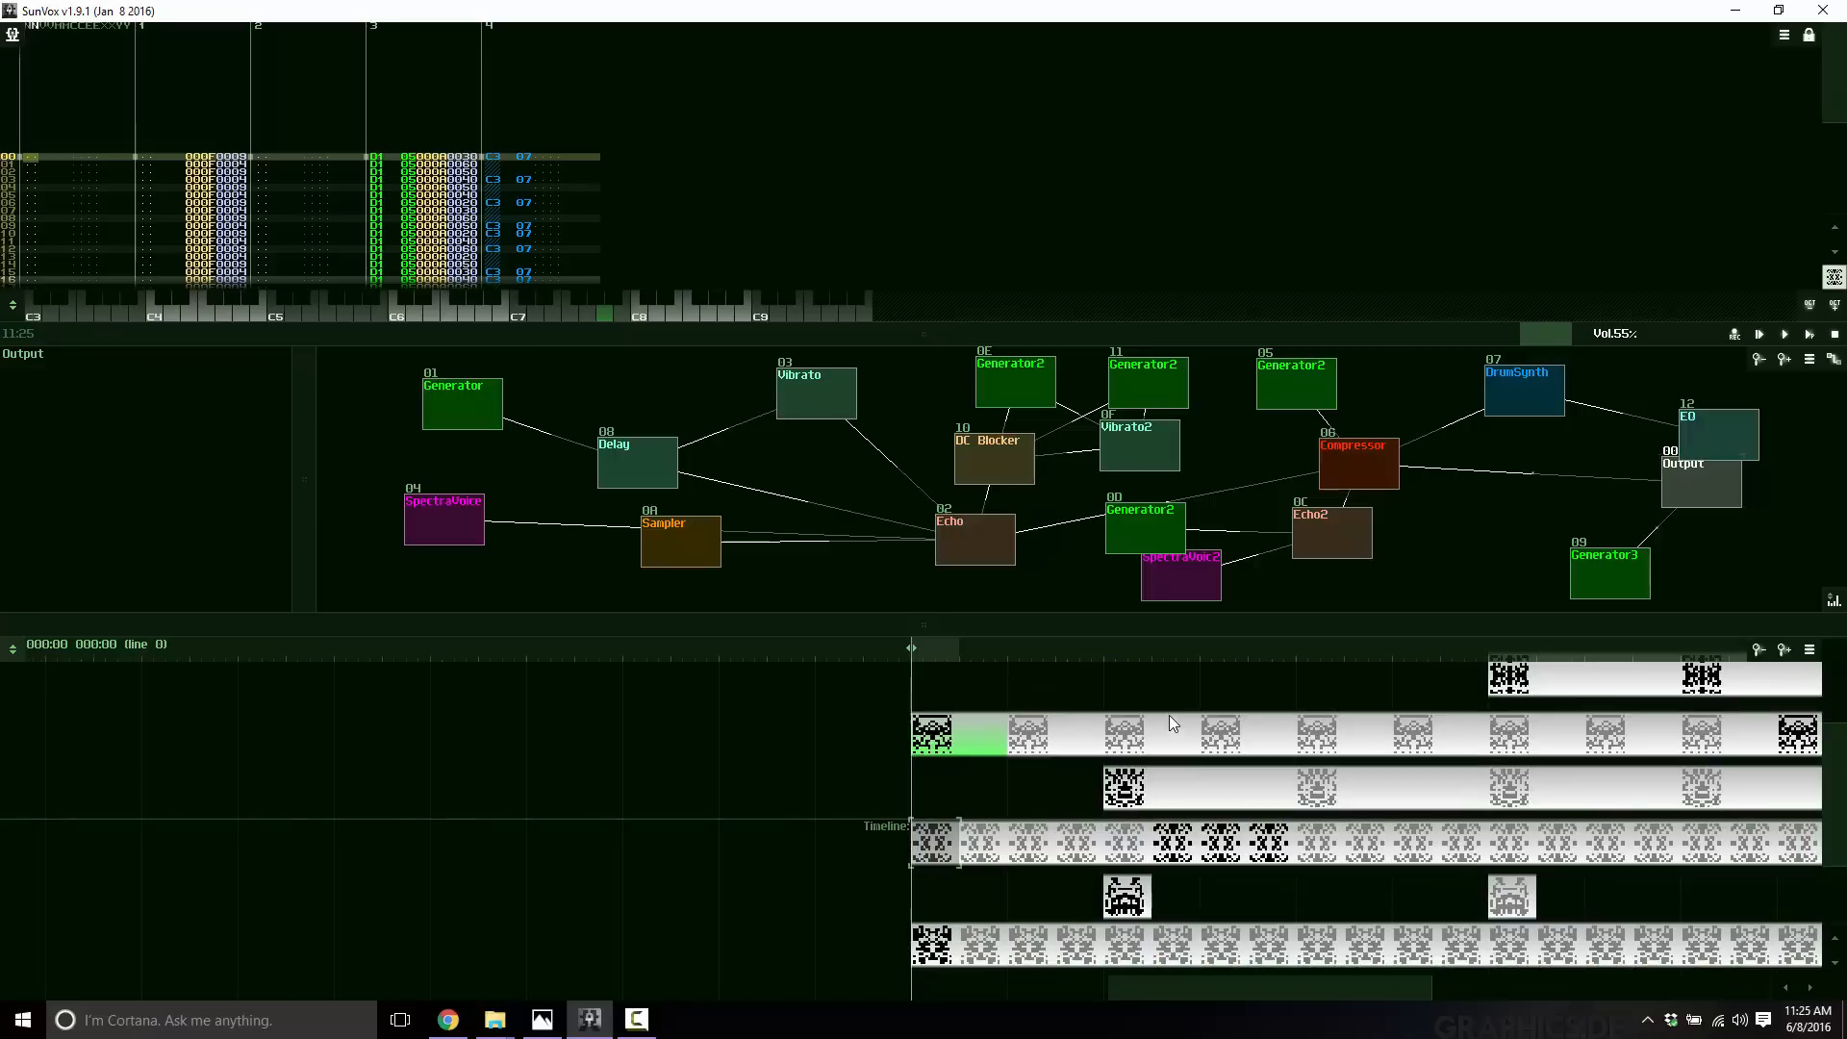
scroll(1255, 780, "up", 1)
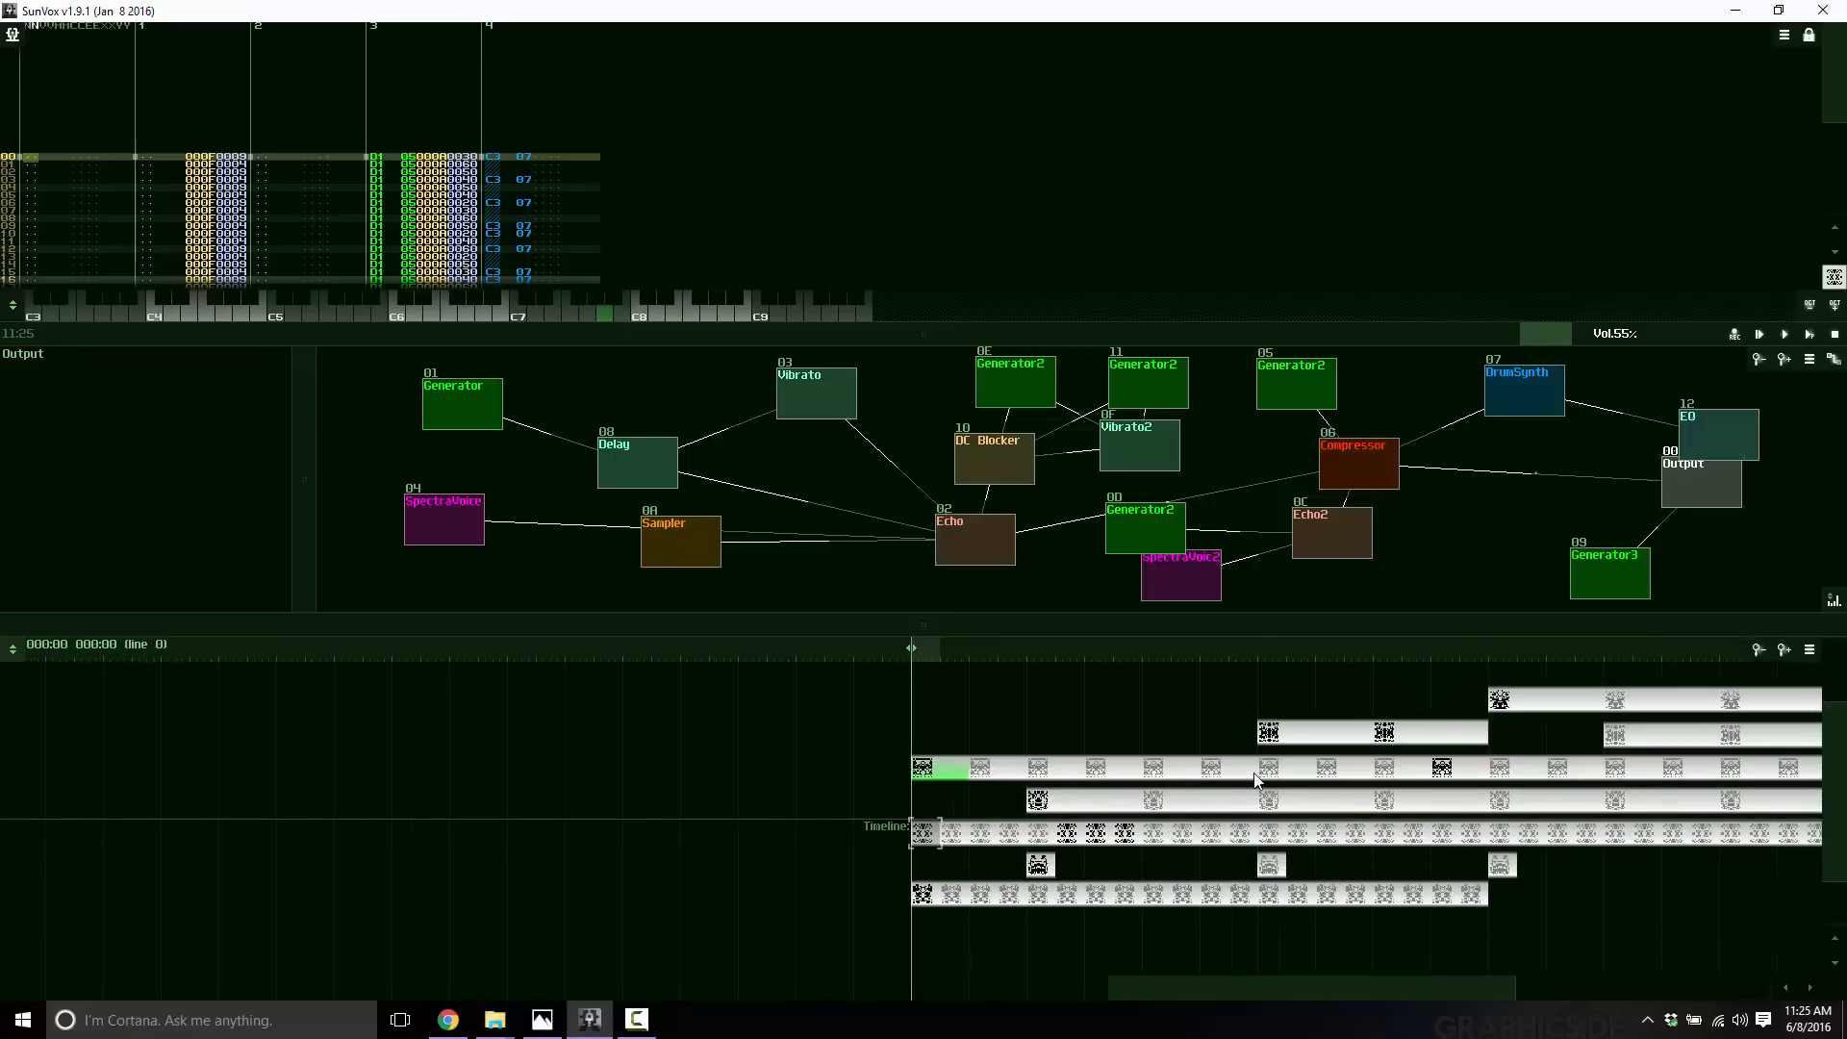
left_click_drag(1227, 805, 483, 840)
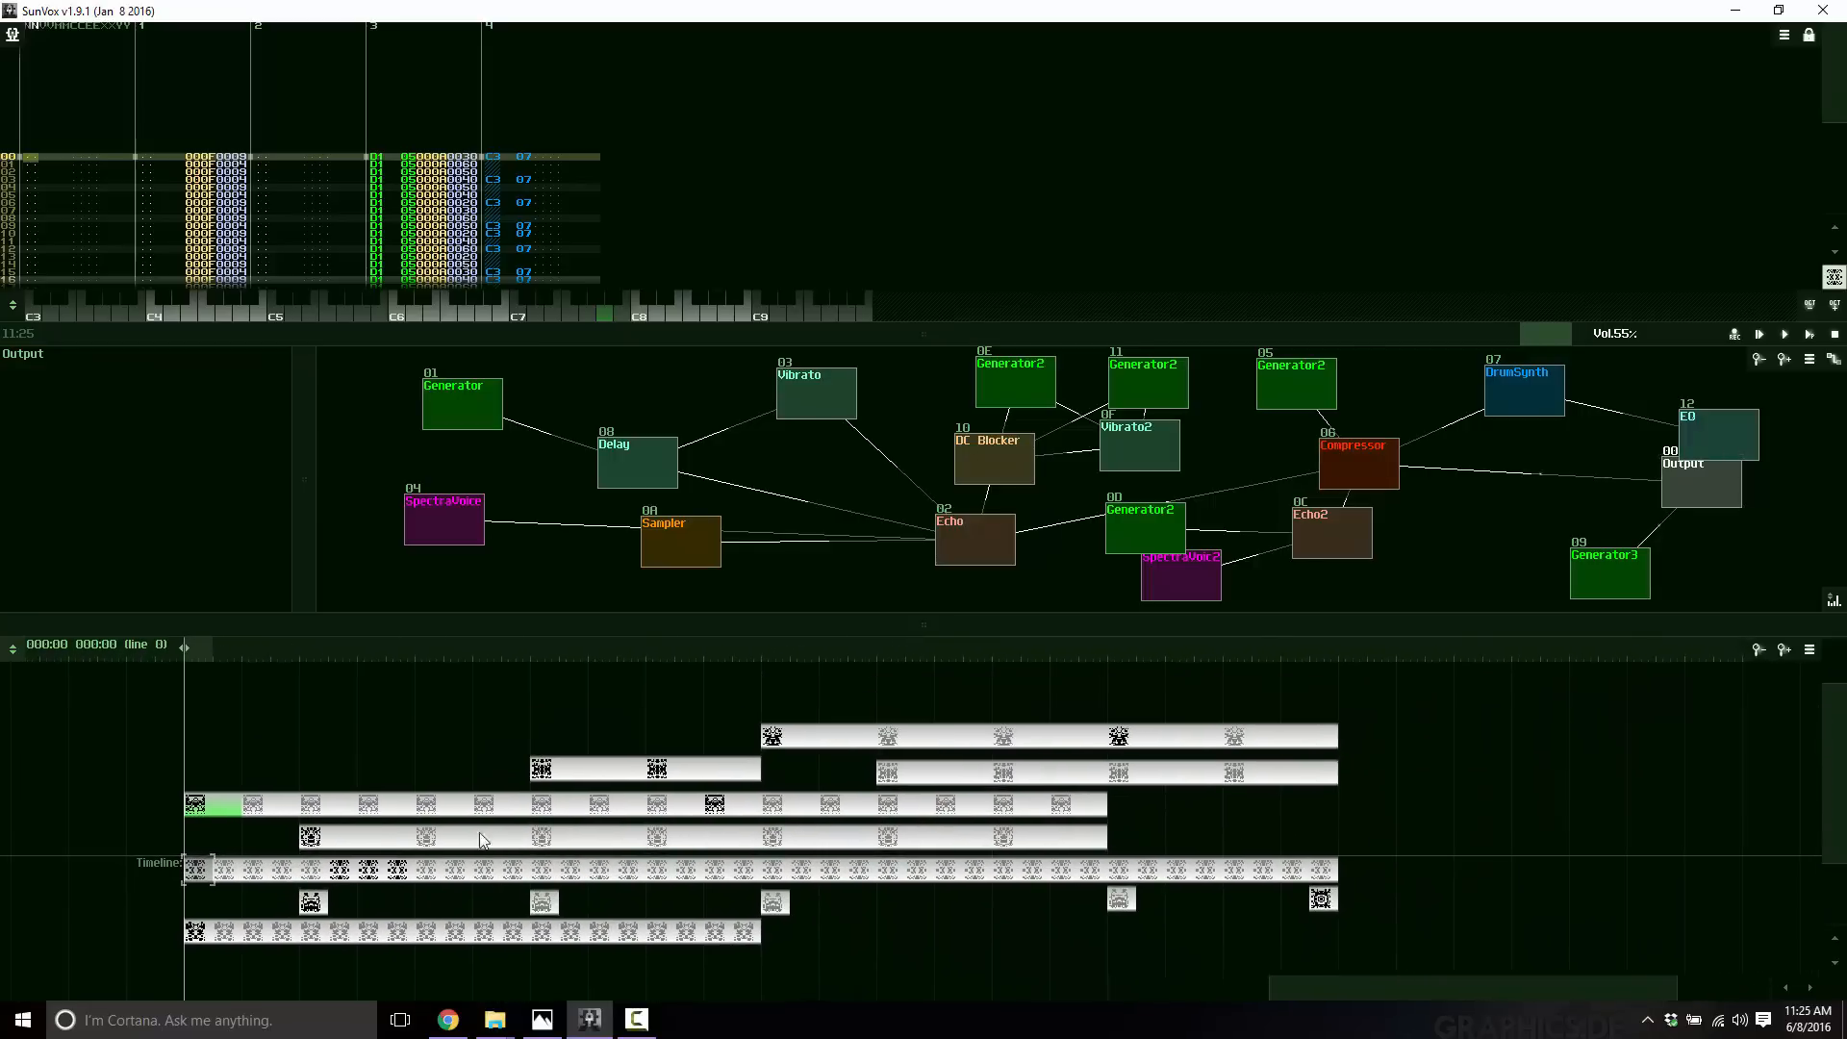
left_click(229, 872)
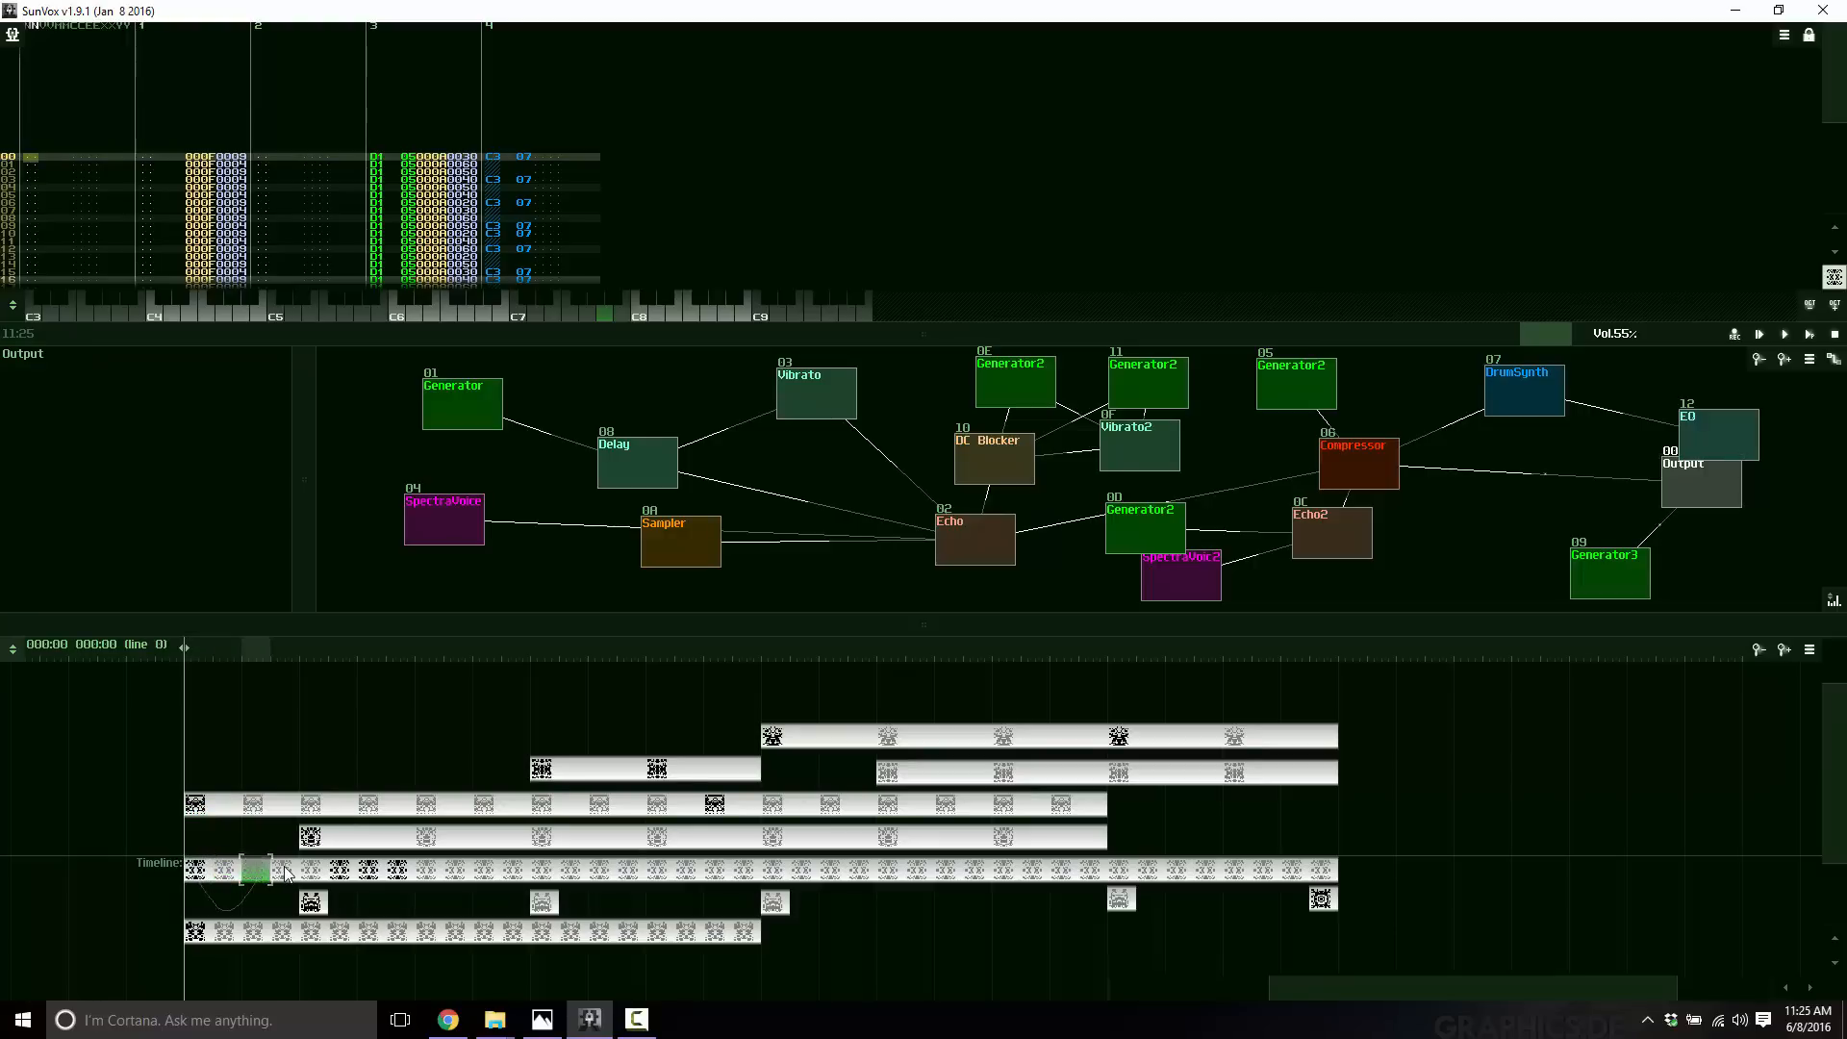
left_click(370, 872)
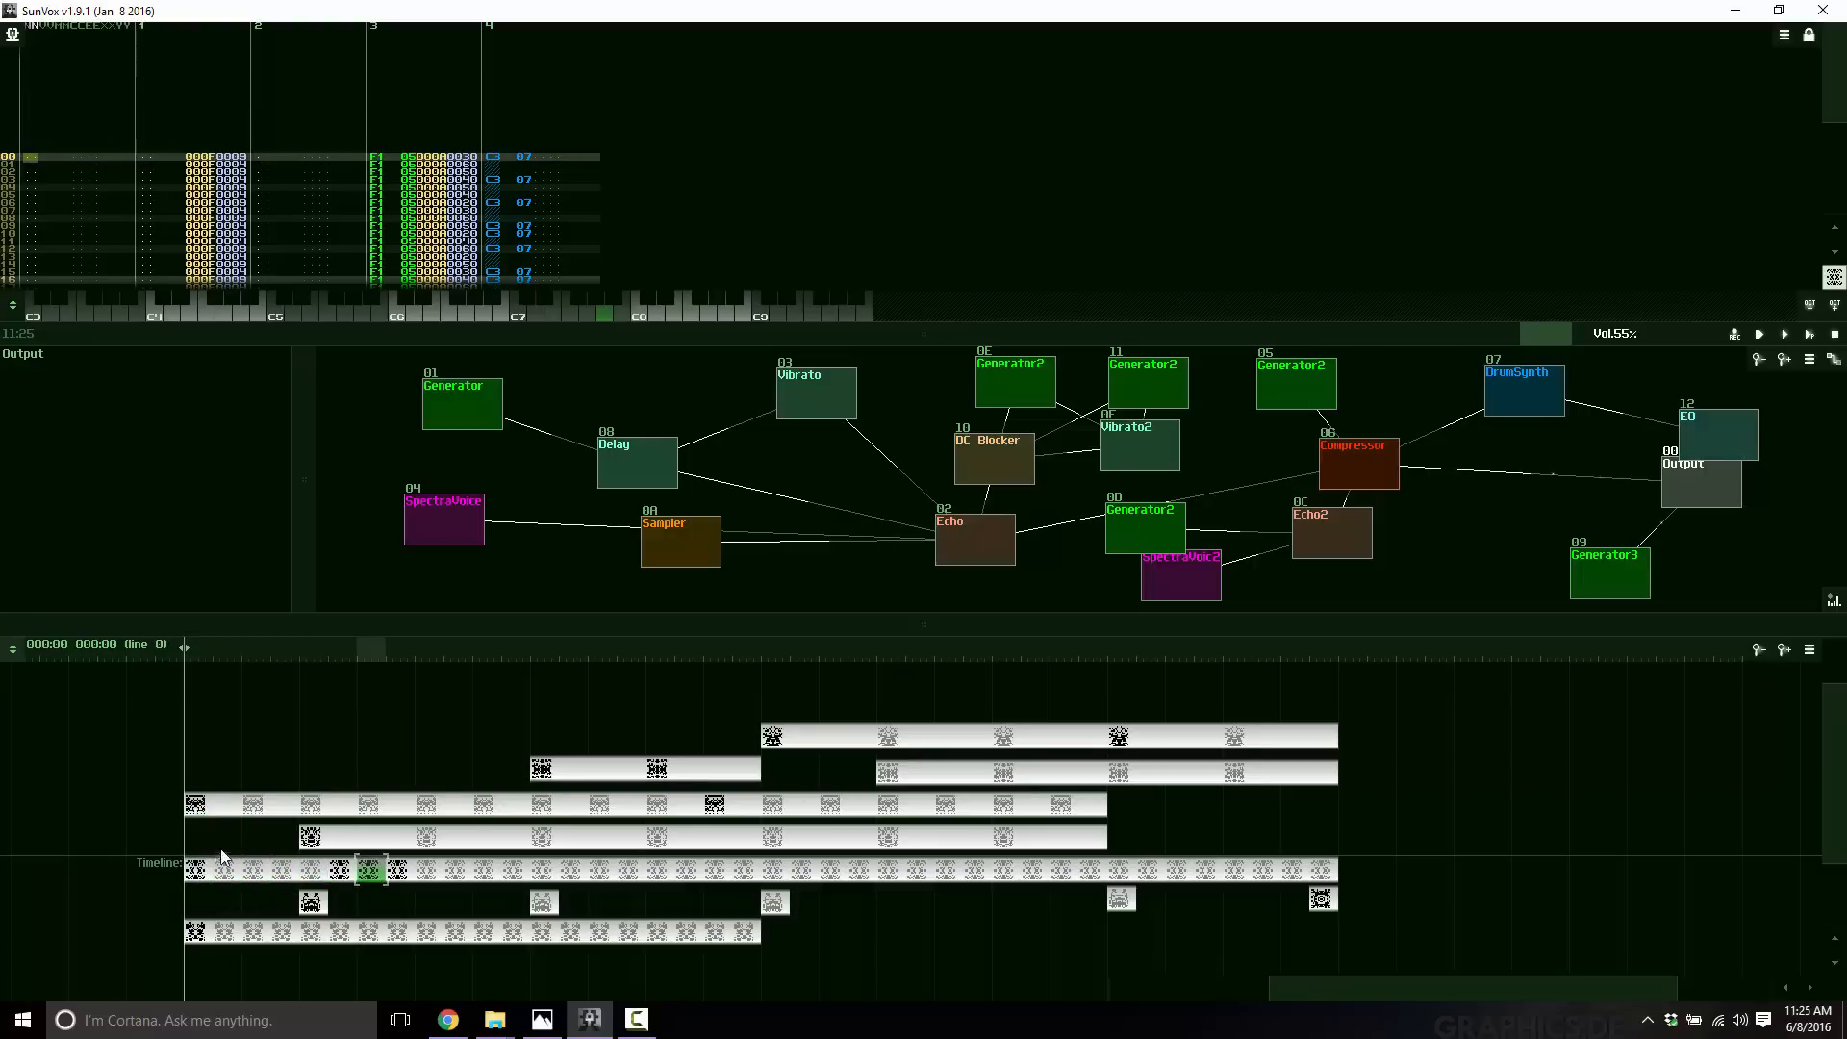
left_click(227, 933)
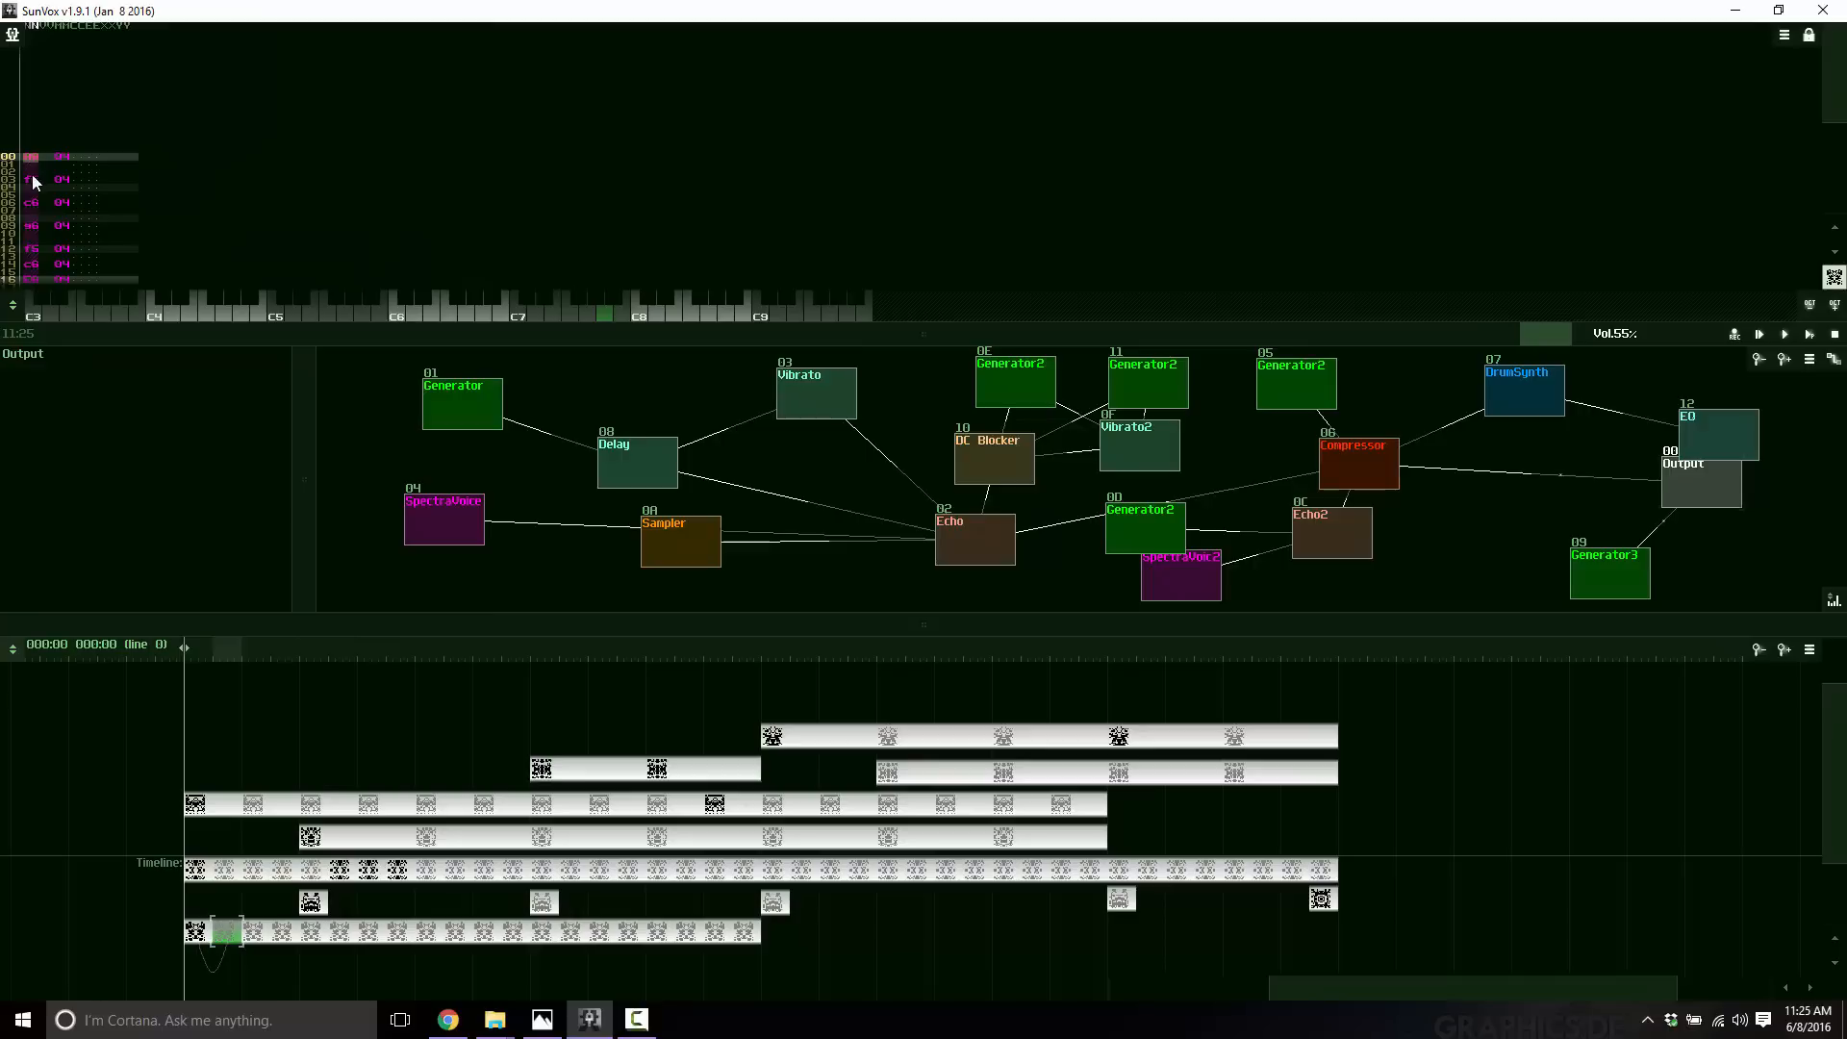
left_click(309, 806)
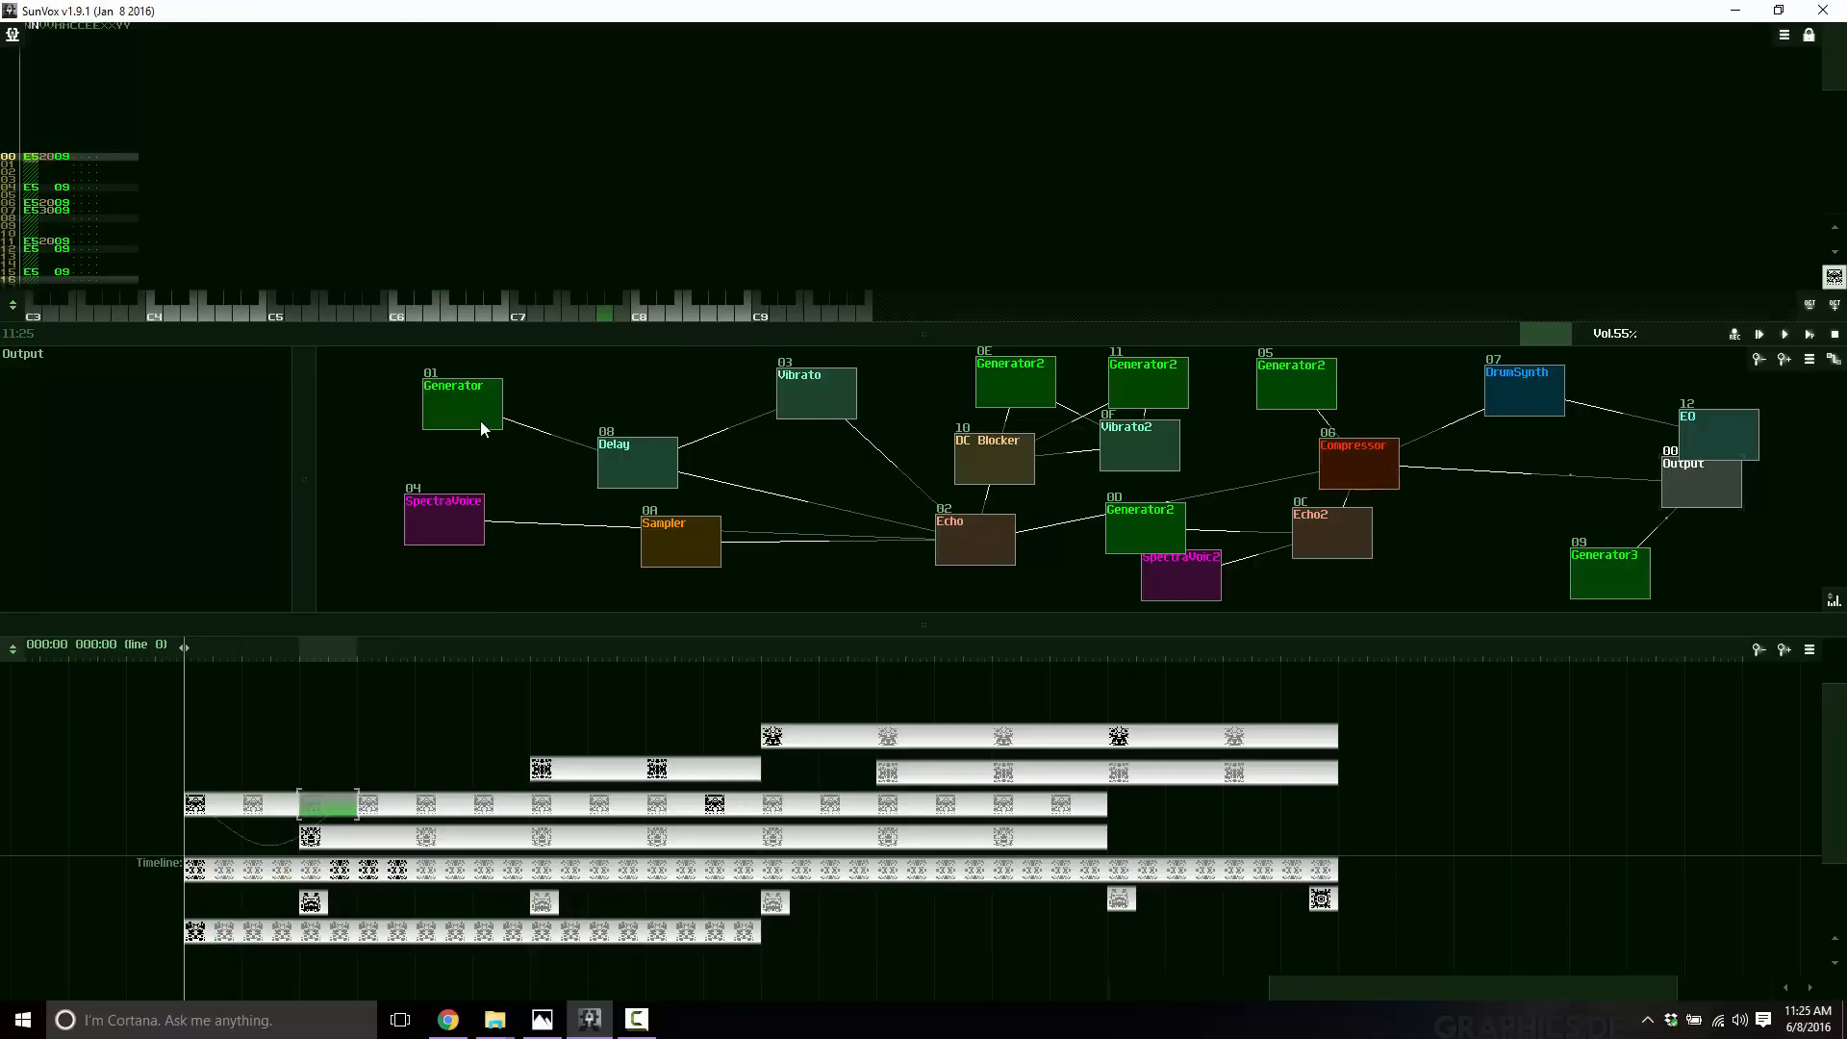
scroll(816, 472, "down", 3)
scroll(950, 493, "up", 2)
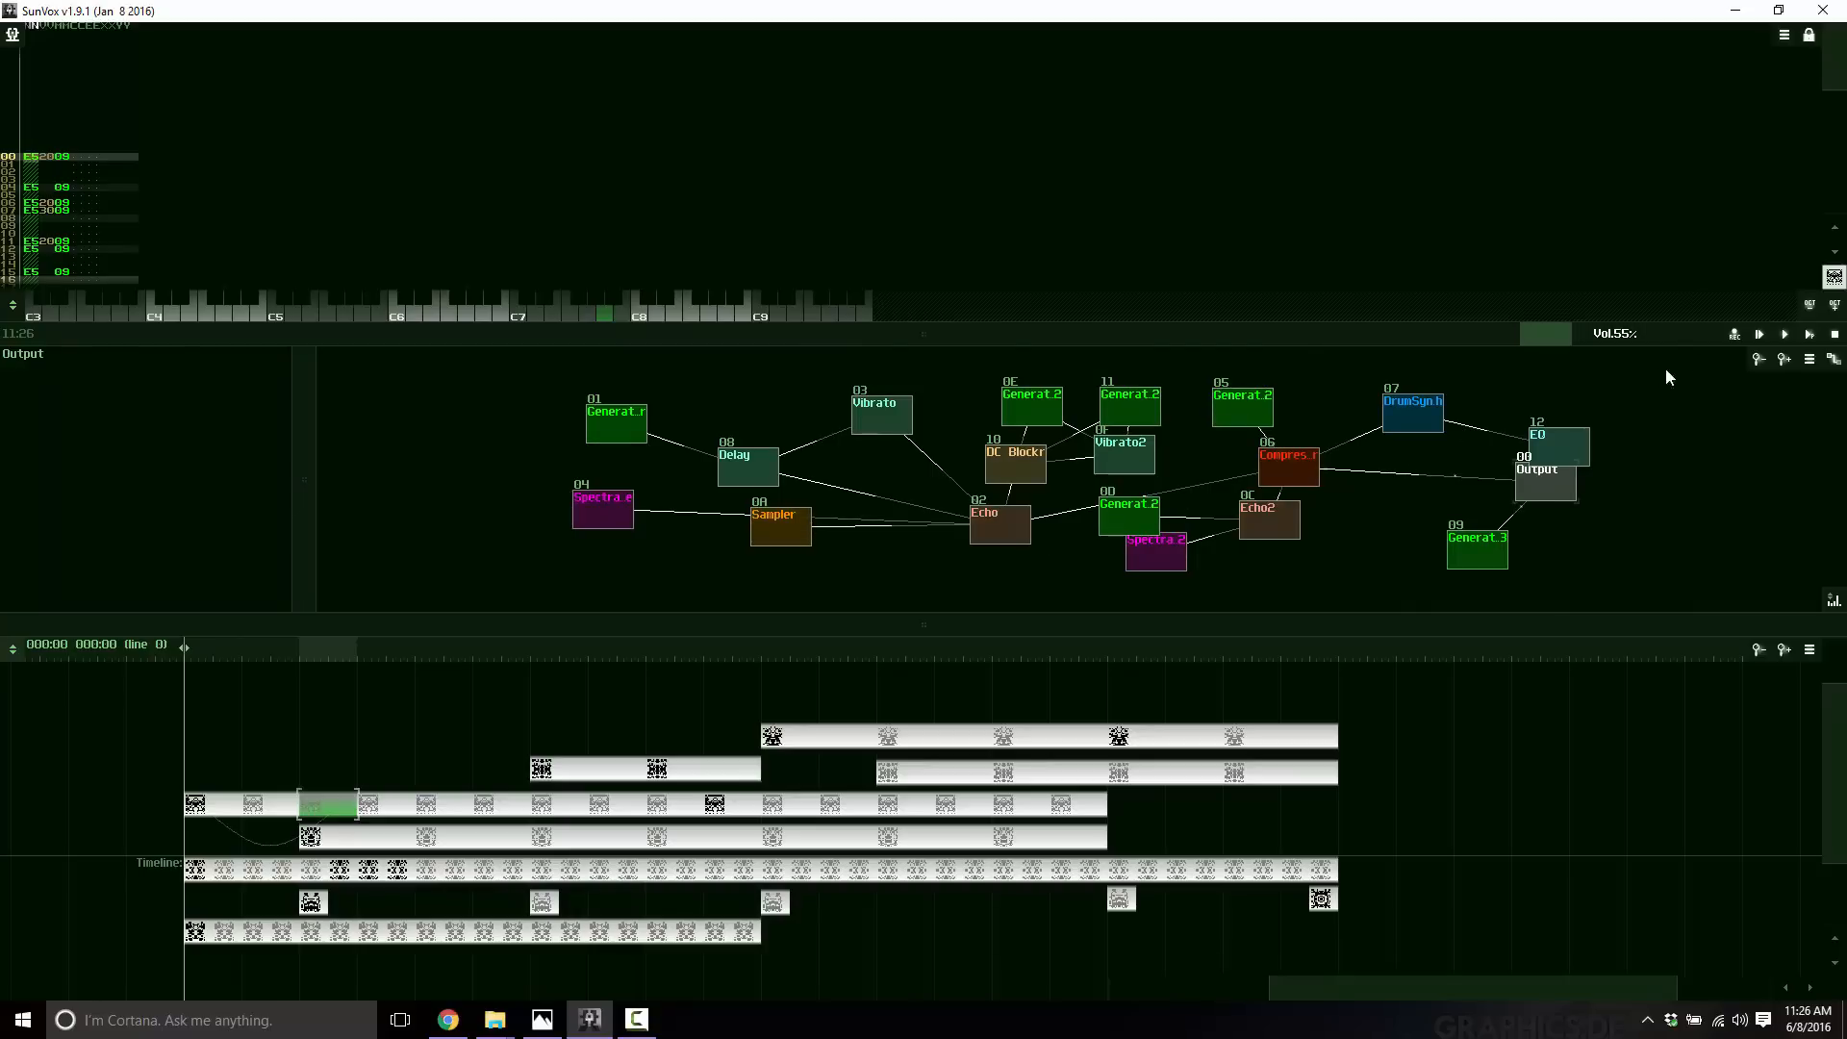
Play back the example song.
left_click(1785, 336)
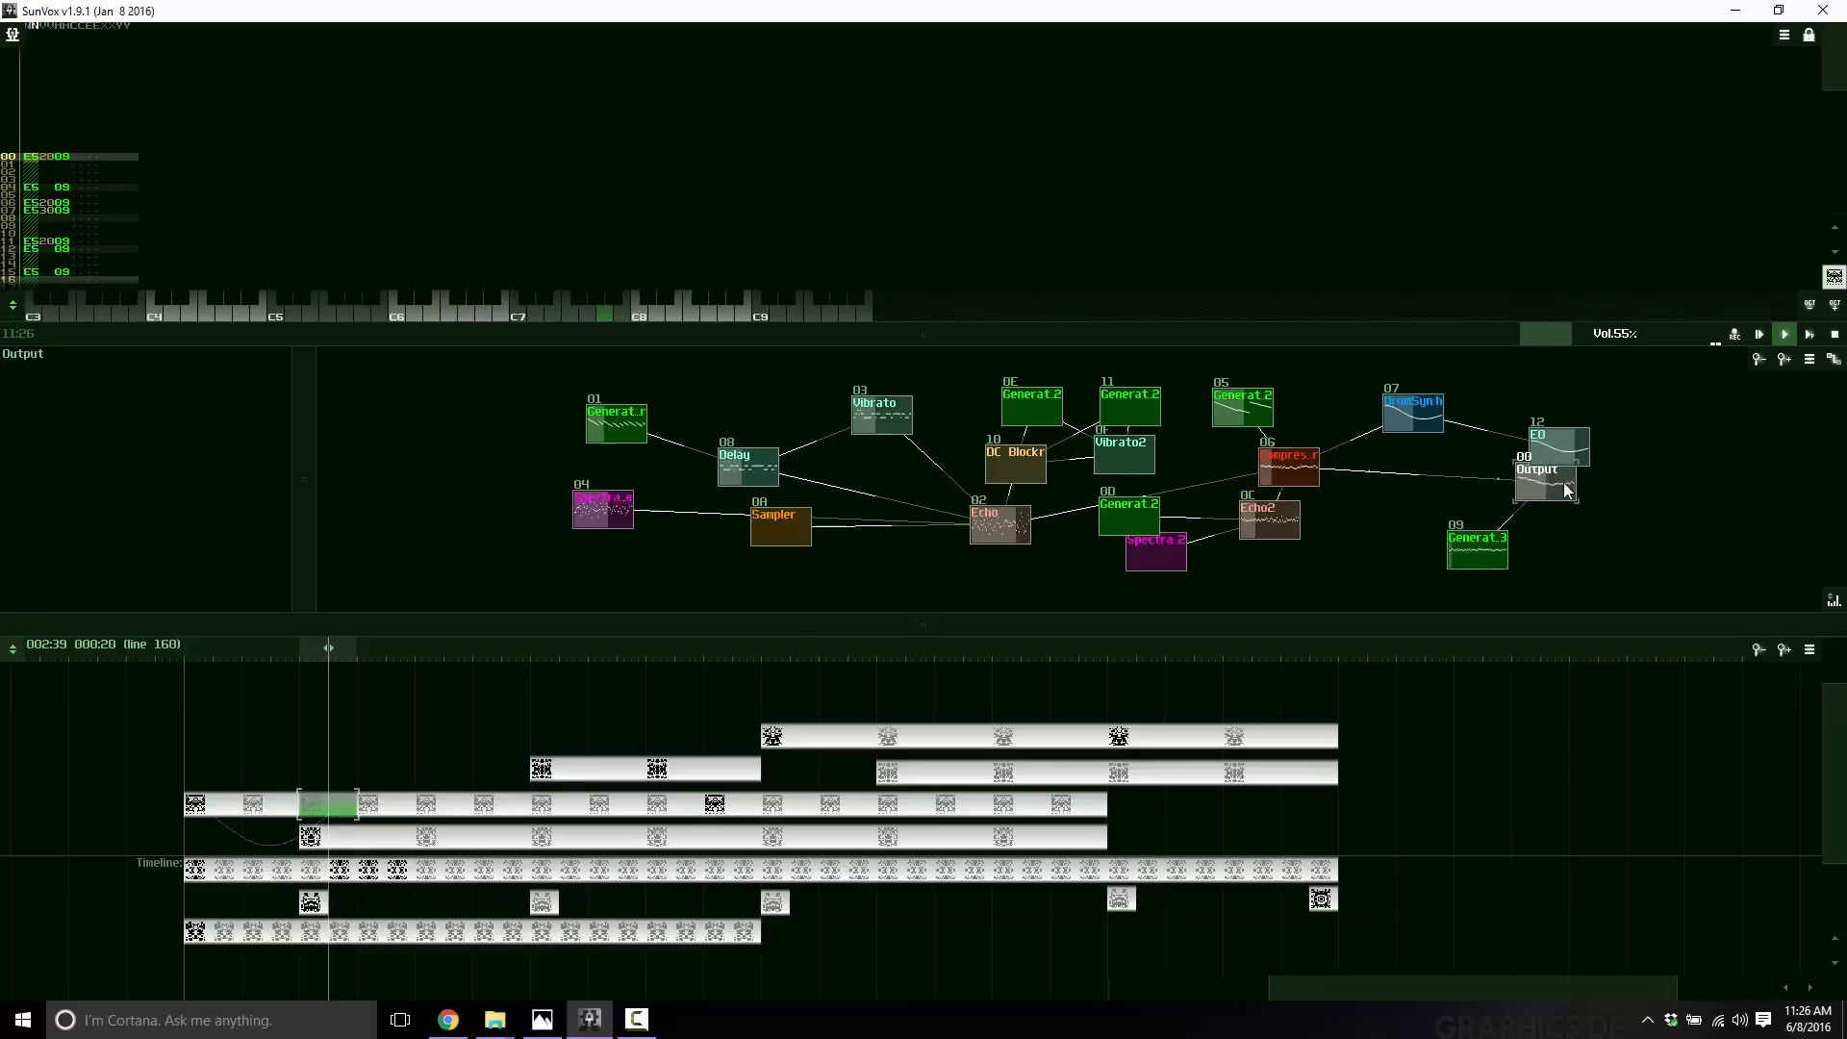
right_click(521, 464)
left_click(394, 463)
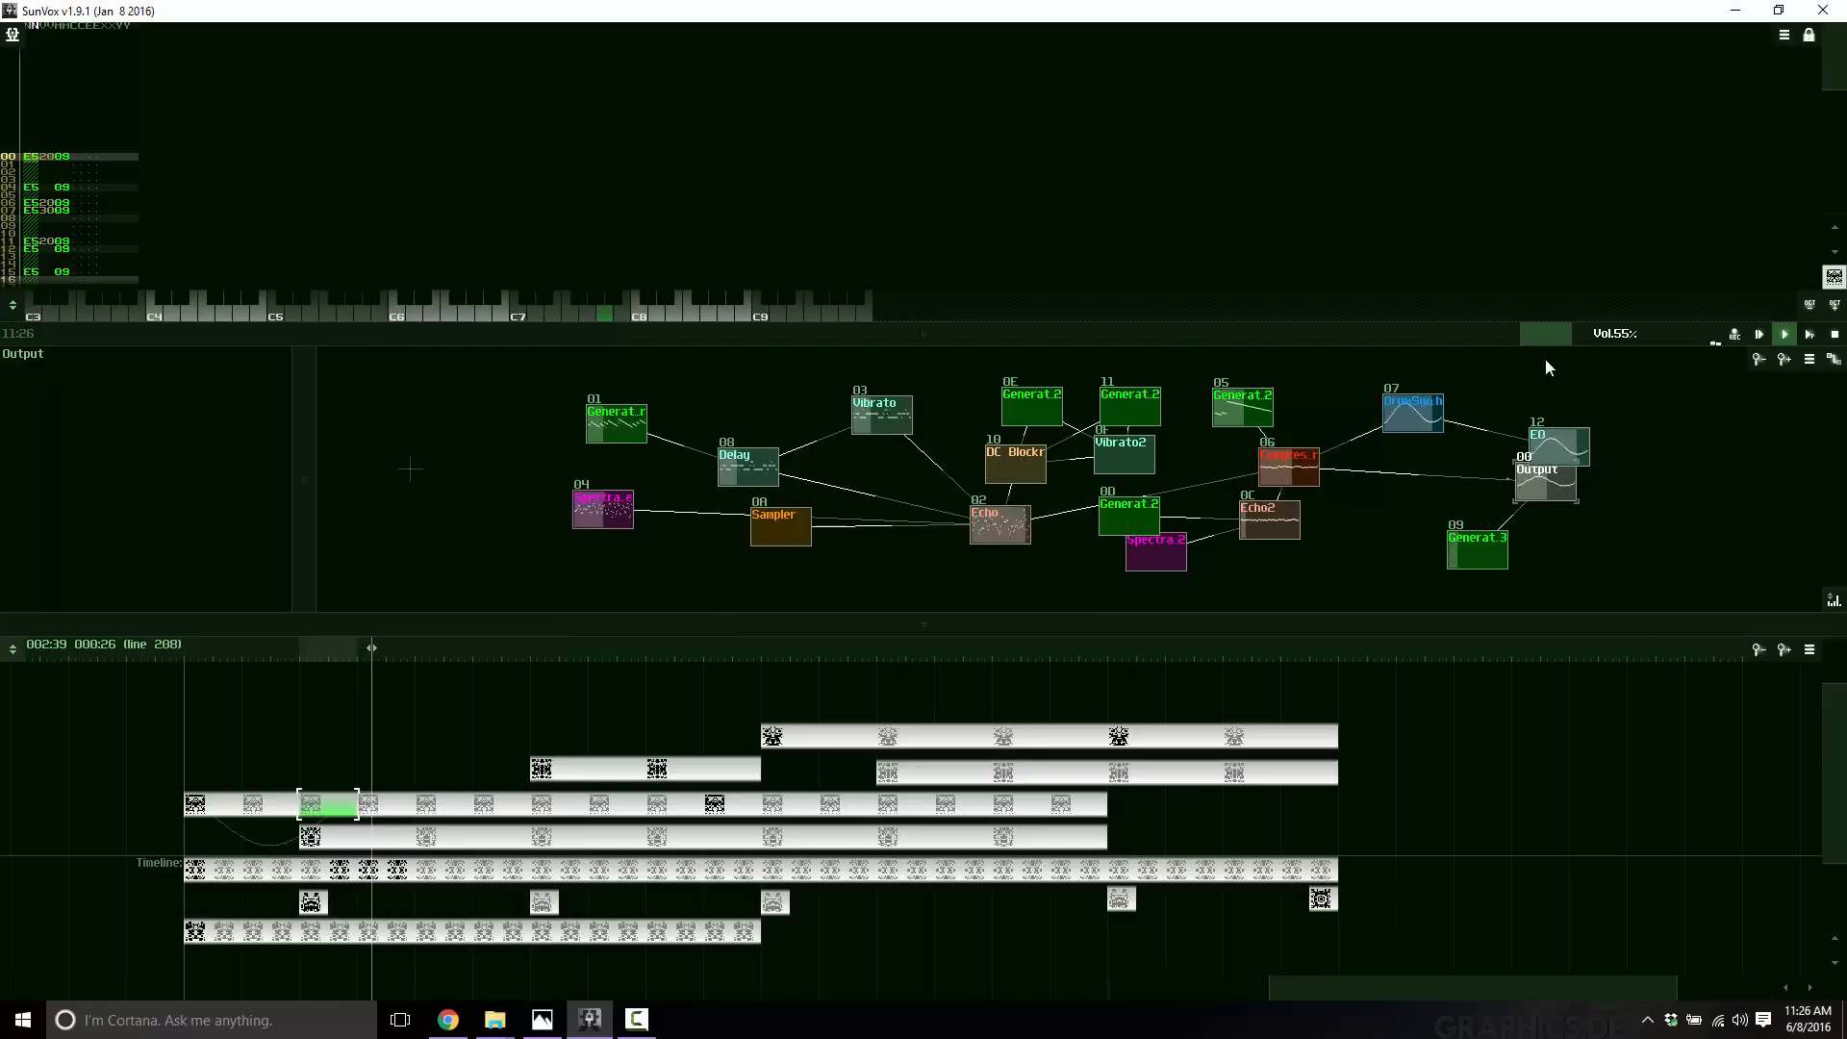
left_click(1786, 335)
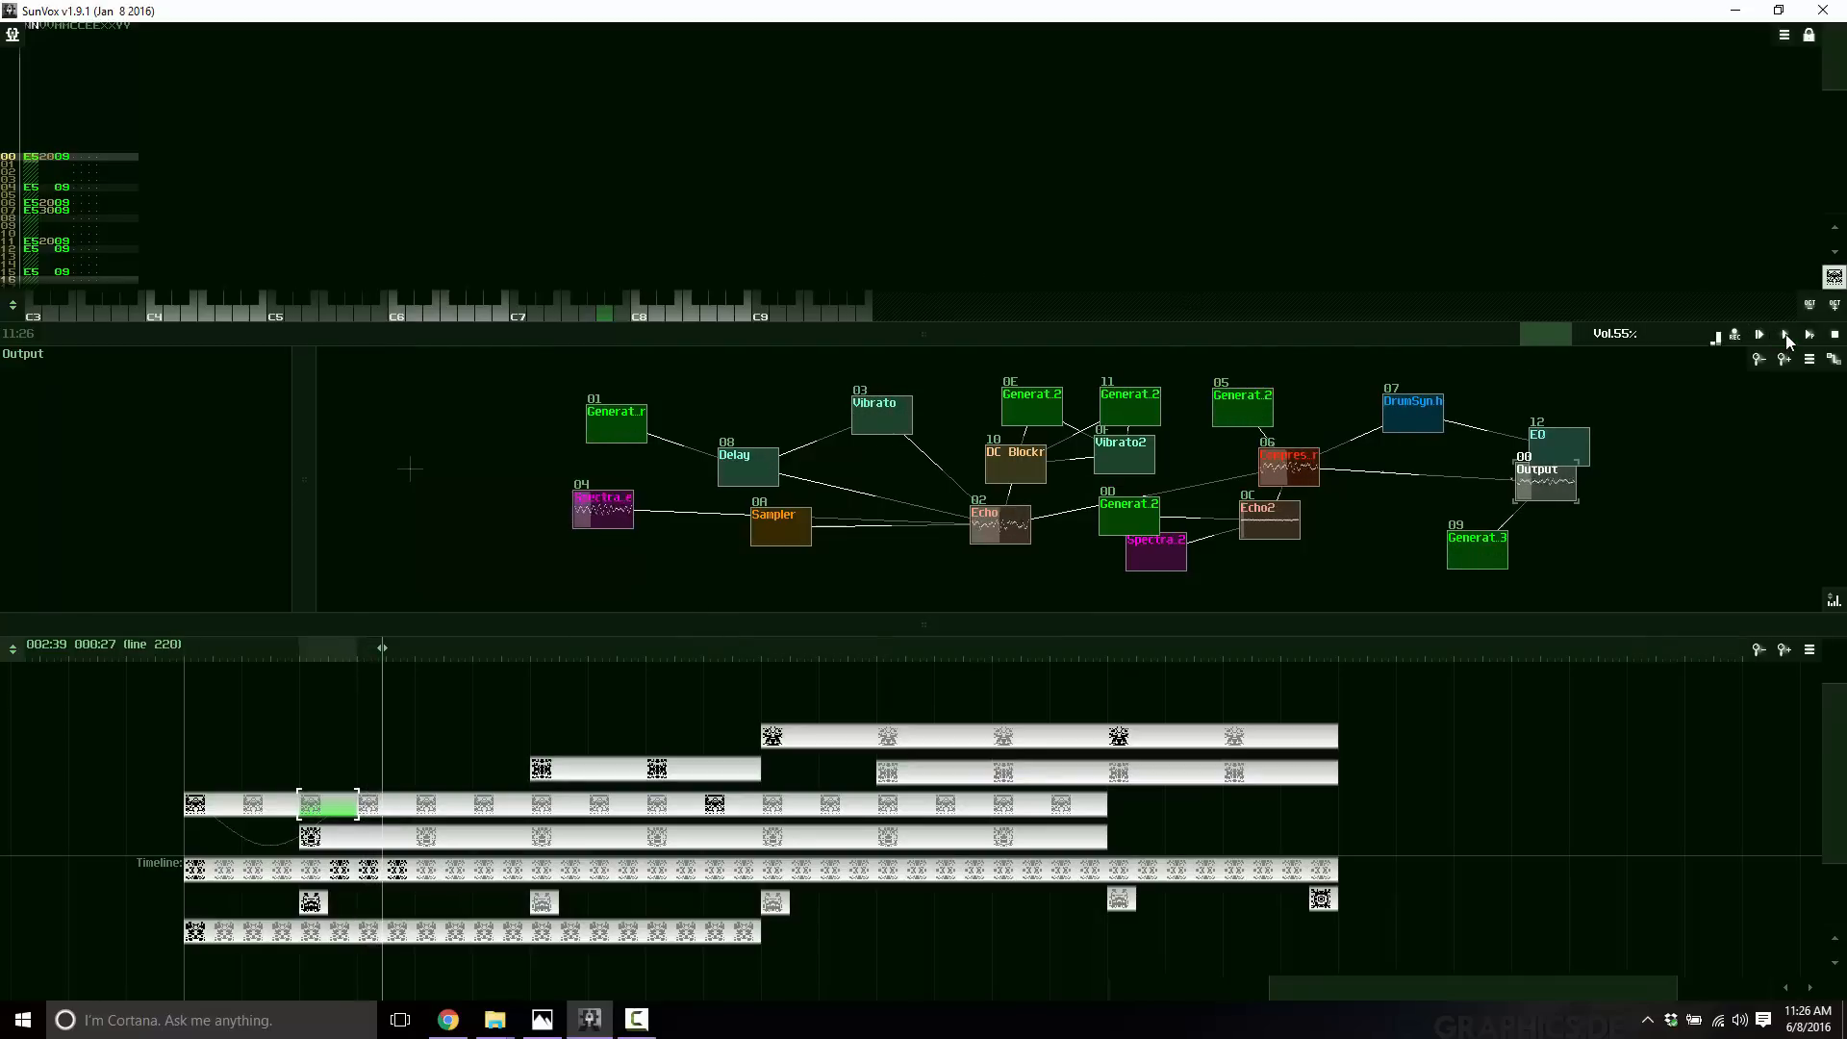